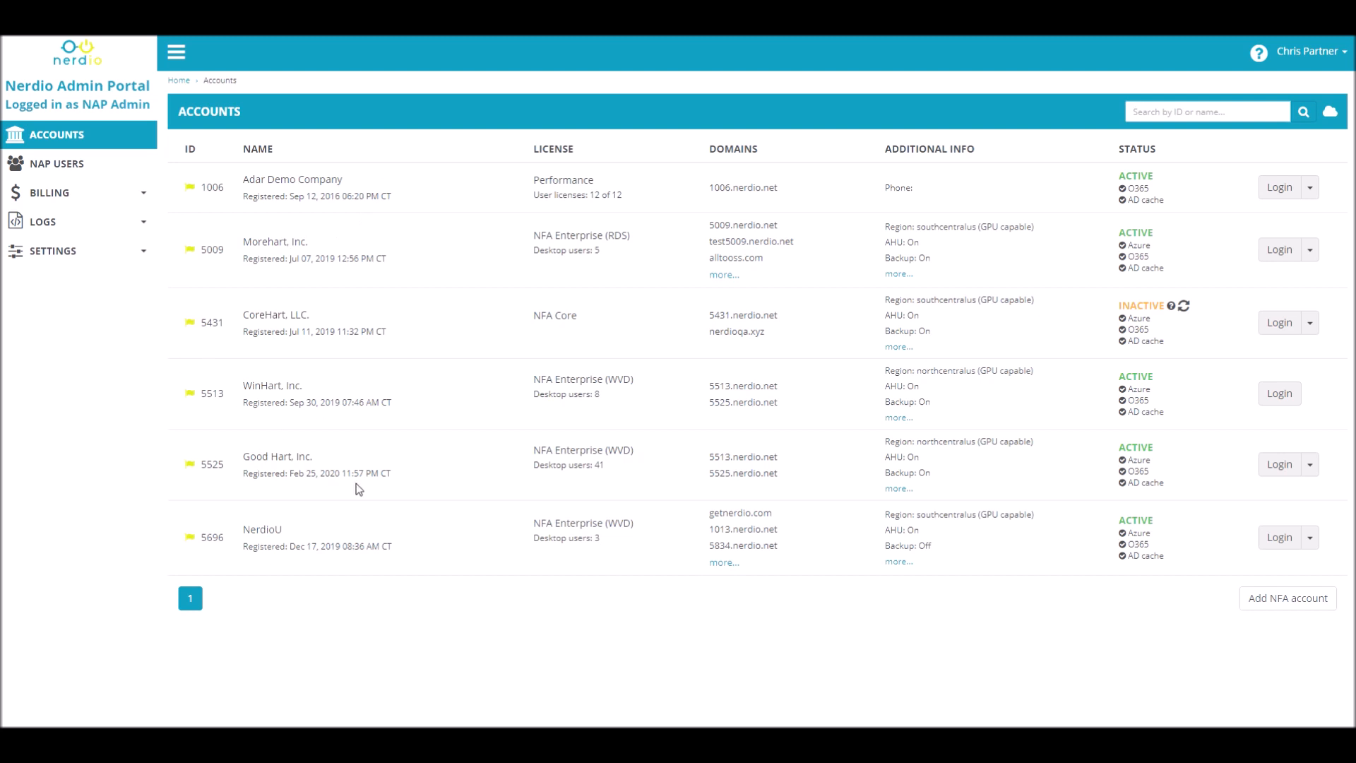
Open the NFA cost estimator from the portal's billing area and through the Azure Cost Estimator on the Nerdio website.
{"action": "triple_click", "coordinate": [297, 386]}
{"action": "left_click", "coordinate": [347, 385]}
{"action": "left_click", "coordinate": [87, 194]}
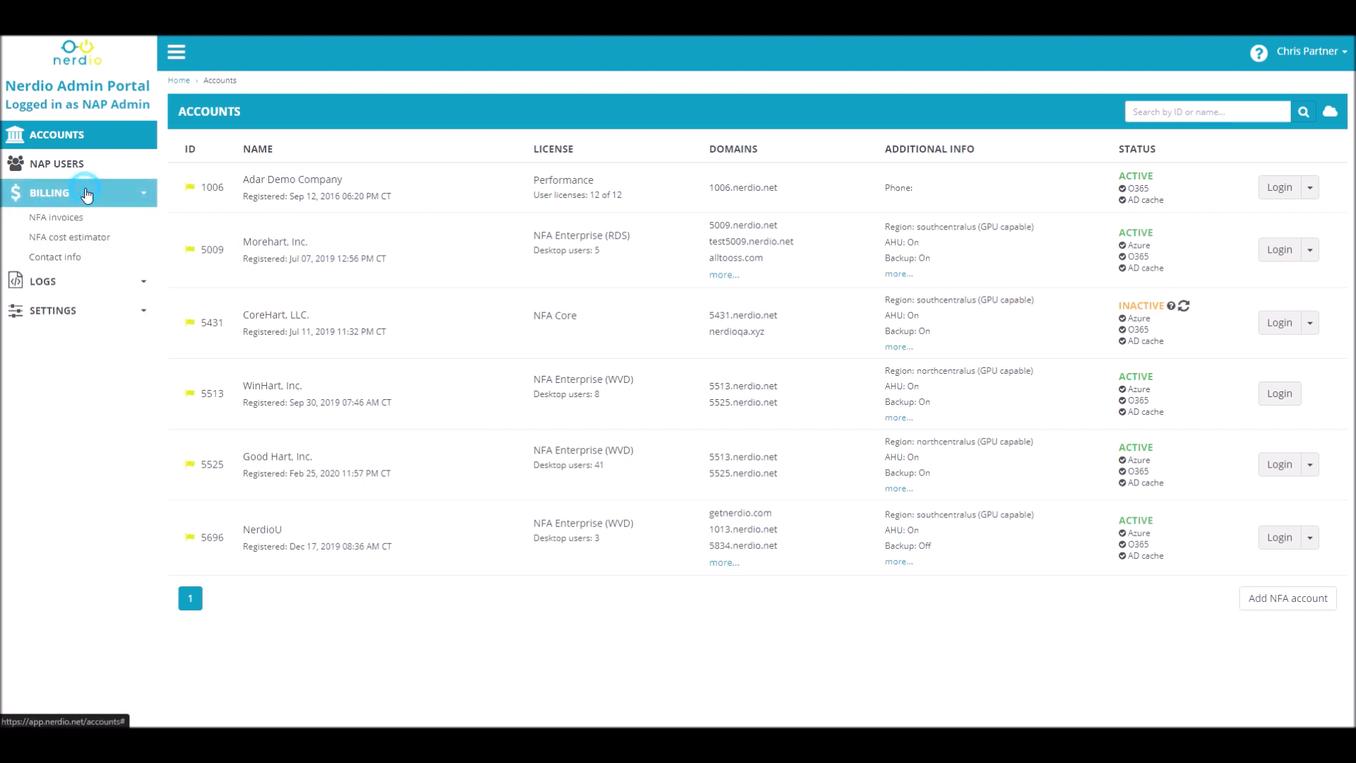
{"action": "left_click", "coordinate": [91, 241]}
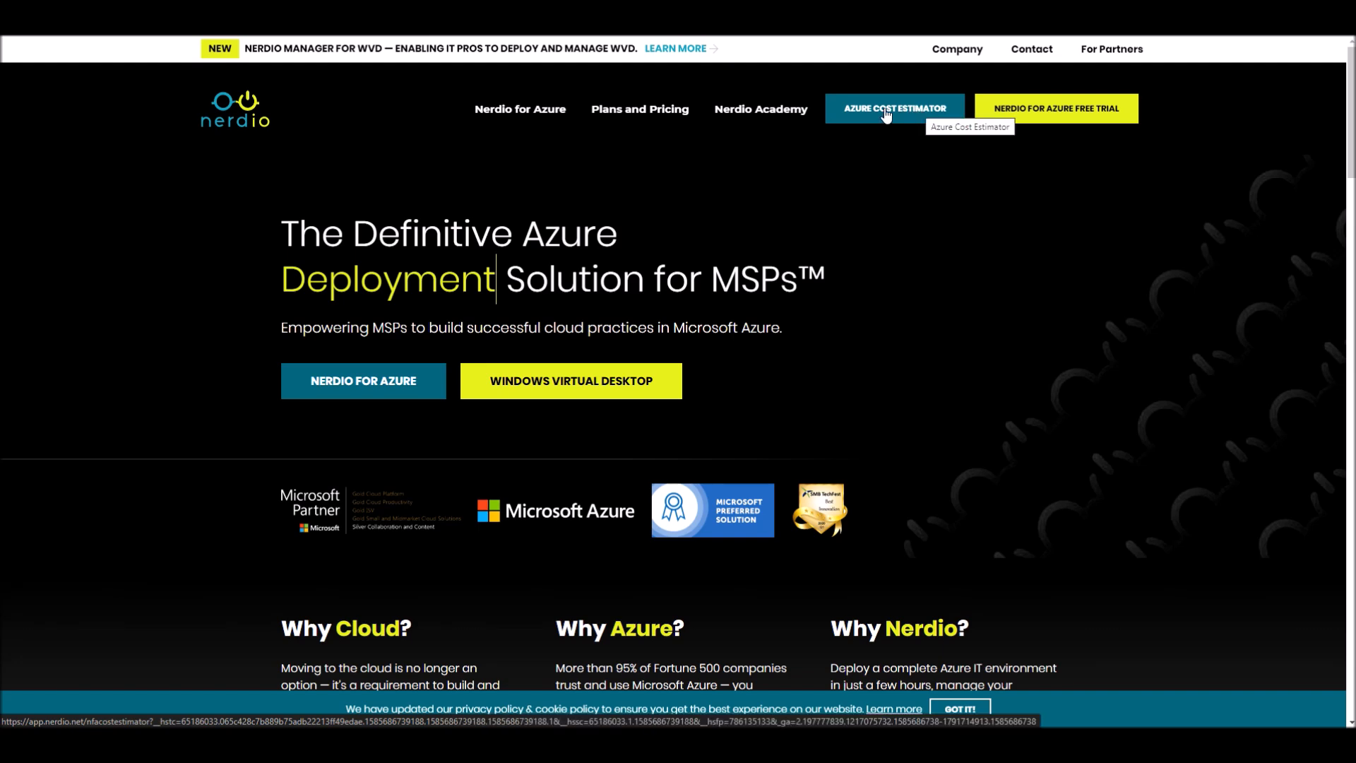
{"action": "left_click", "coordinate": [886, 114]}
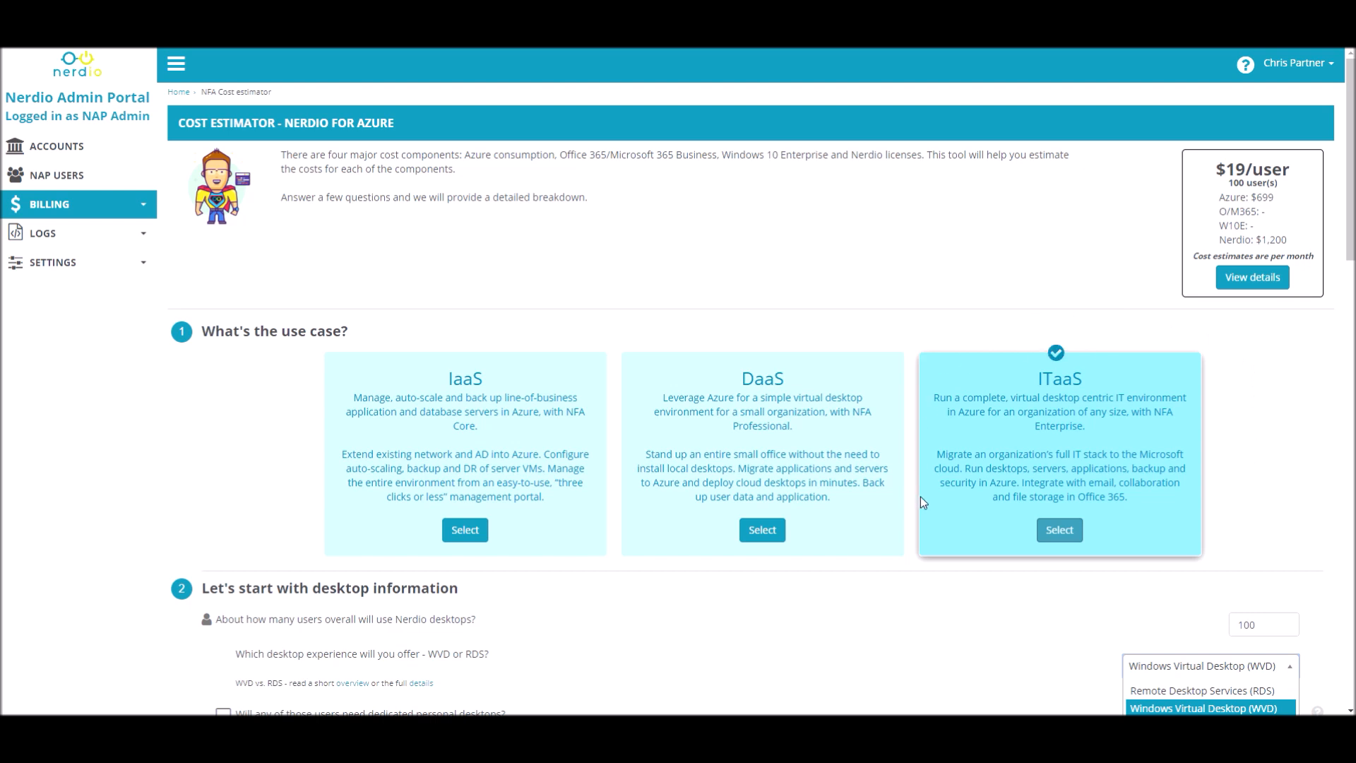
Try the IaaS use case in the cost estimator and settle on the ITaaS use case.
{"action": "scroll", "coordinate": [1081, 460], "scroll_direction": "down", "scroll_amount": 2}
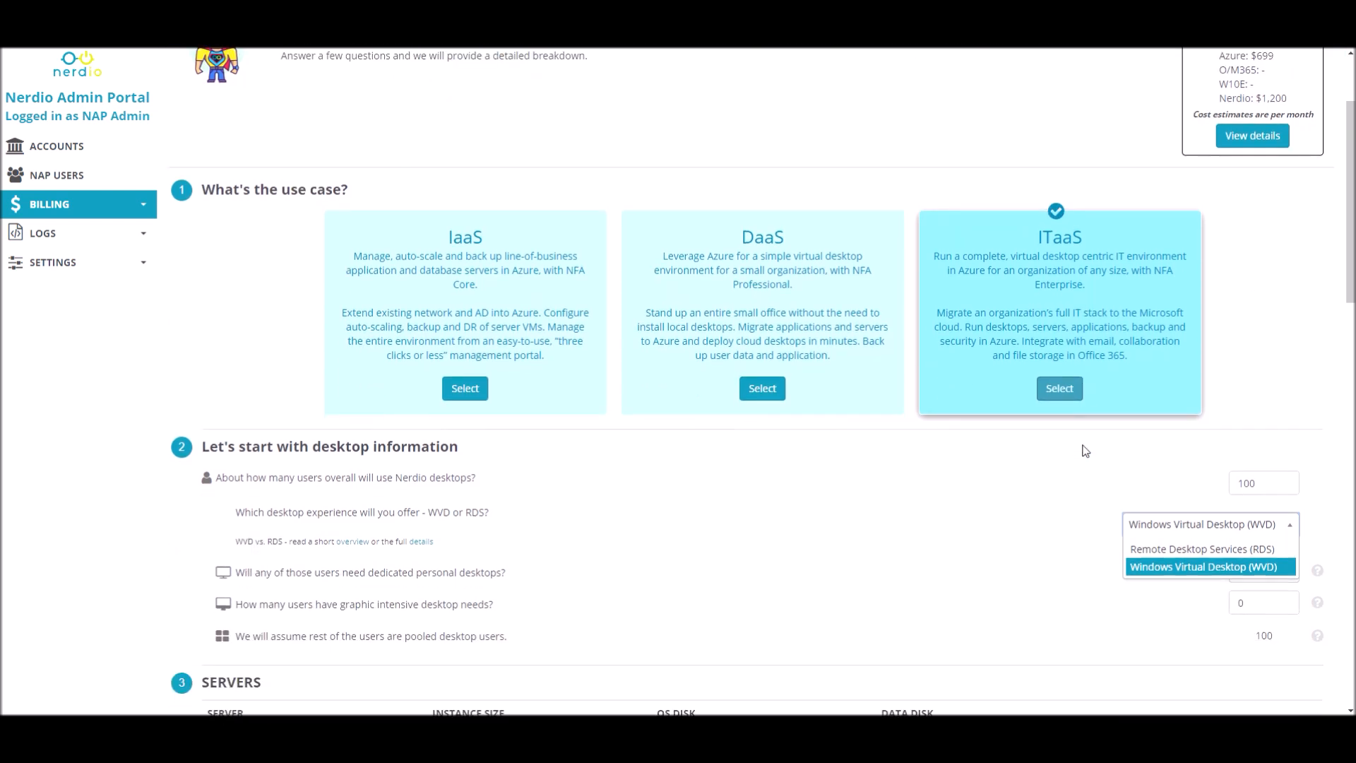
{"action": "scroll", "coordinate": [1051, 443], "scroll_direction": "down", "scroll_amount": 1}
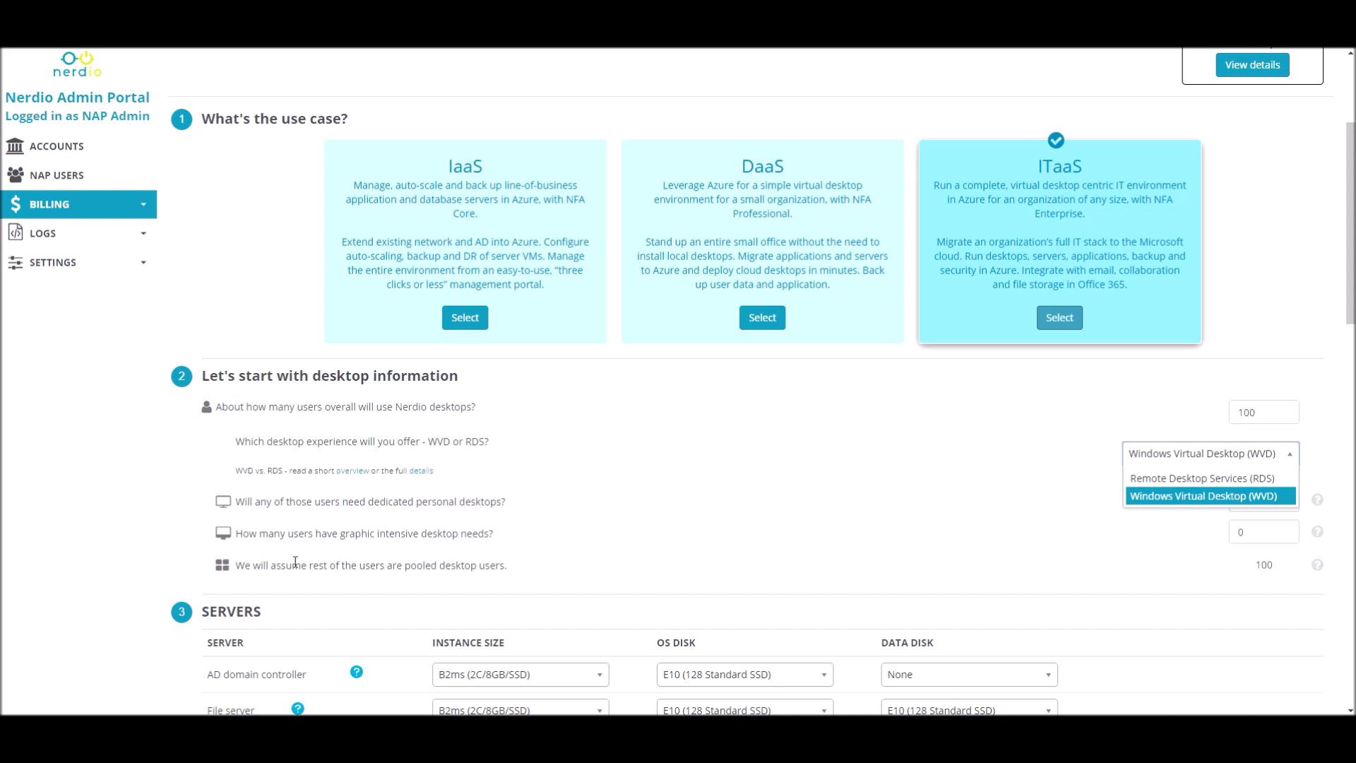
{"action": "left_click", "coordinate": [472, 321]}
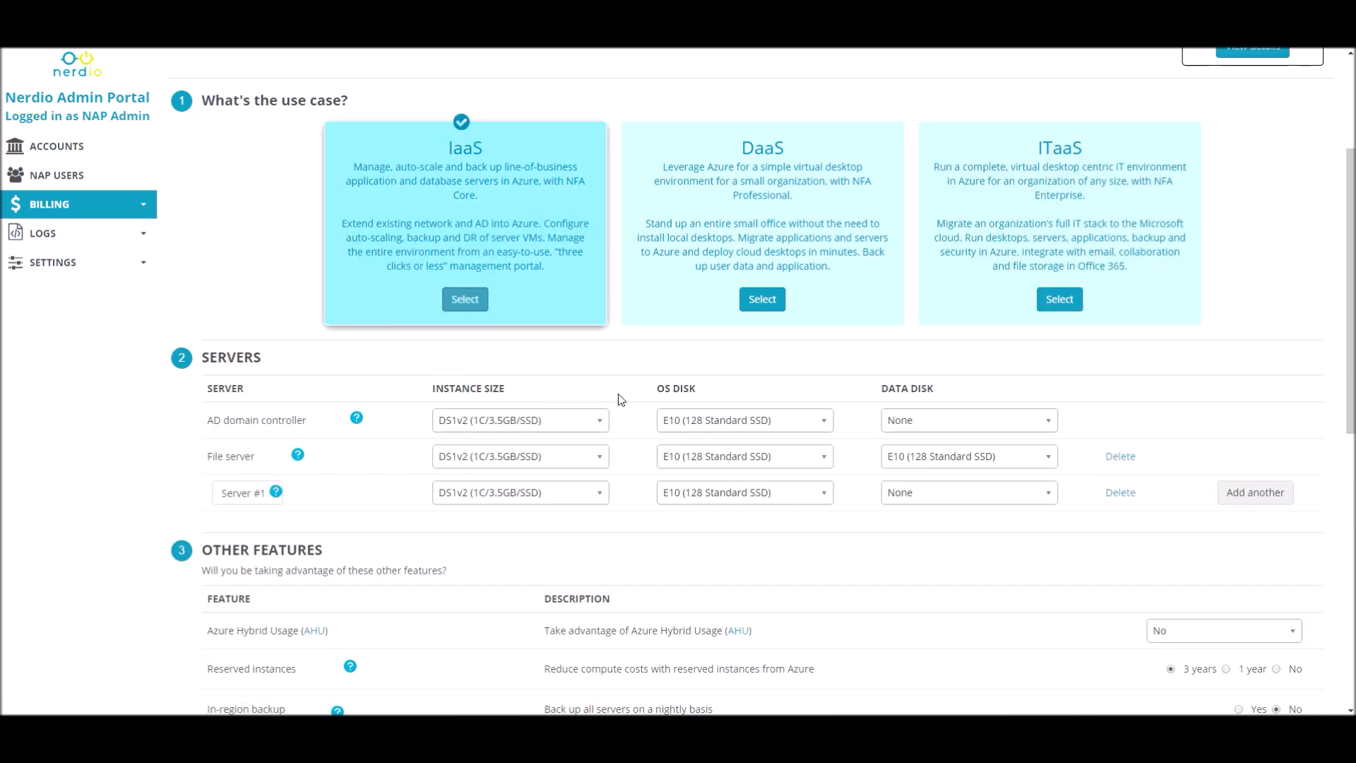
{"action": "left_click", "coordinate": [1063, 299]}
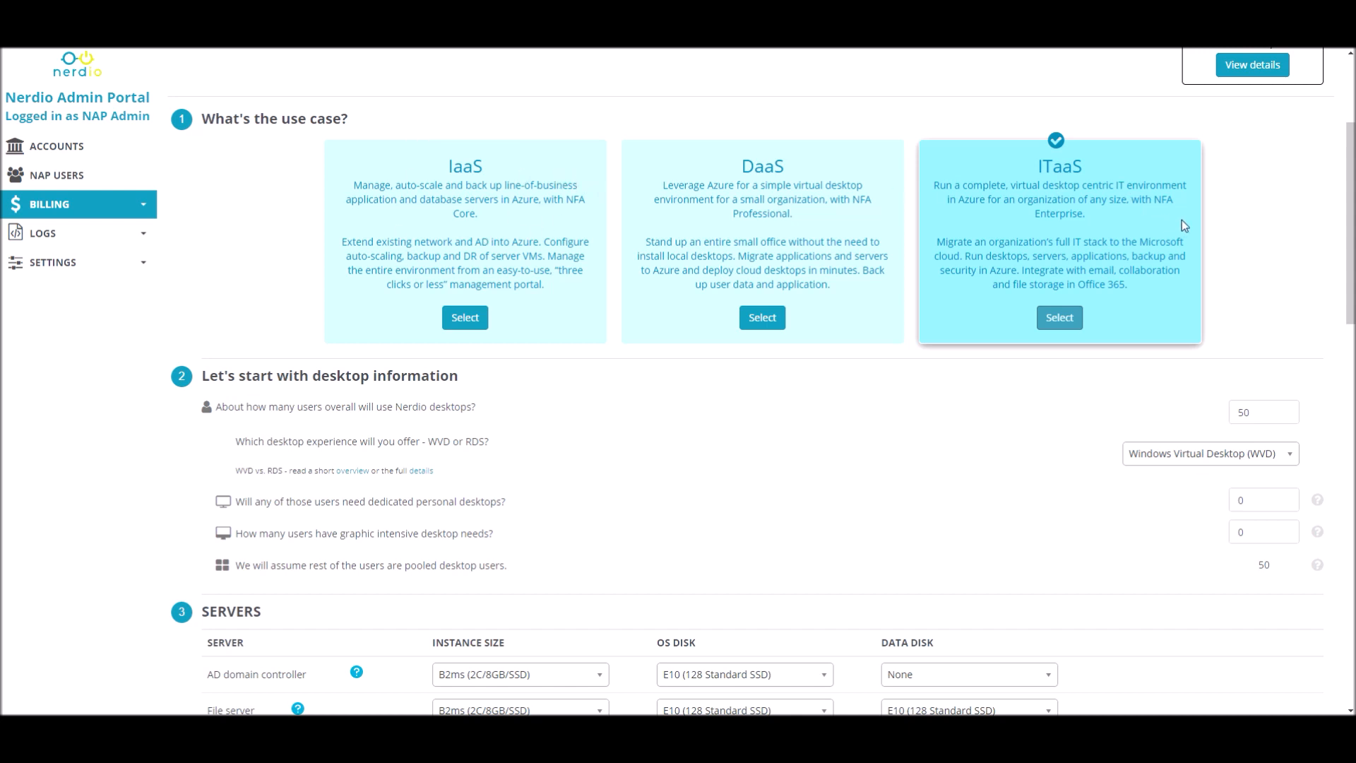
Set the overall number of desktop users to 100 and keep Windows Virtual Desktop (WVD) as the desktop experience.
{"action": "scroll", "coordinate": [1156, 218], "scroll_direction": "down", "scroll_amount": 2}
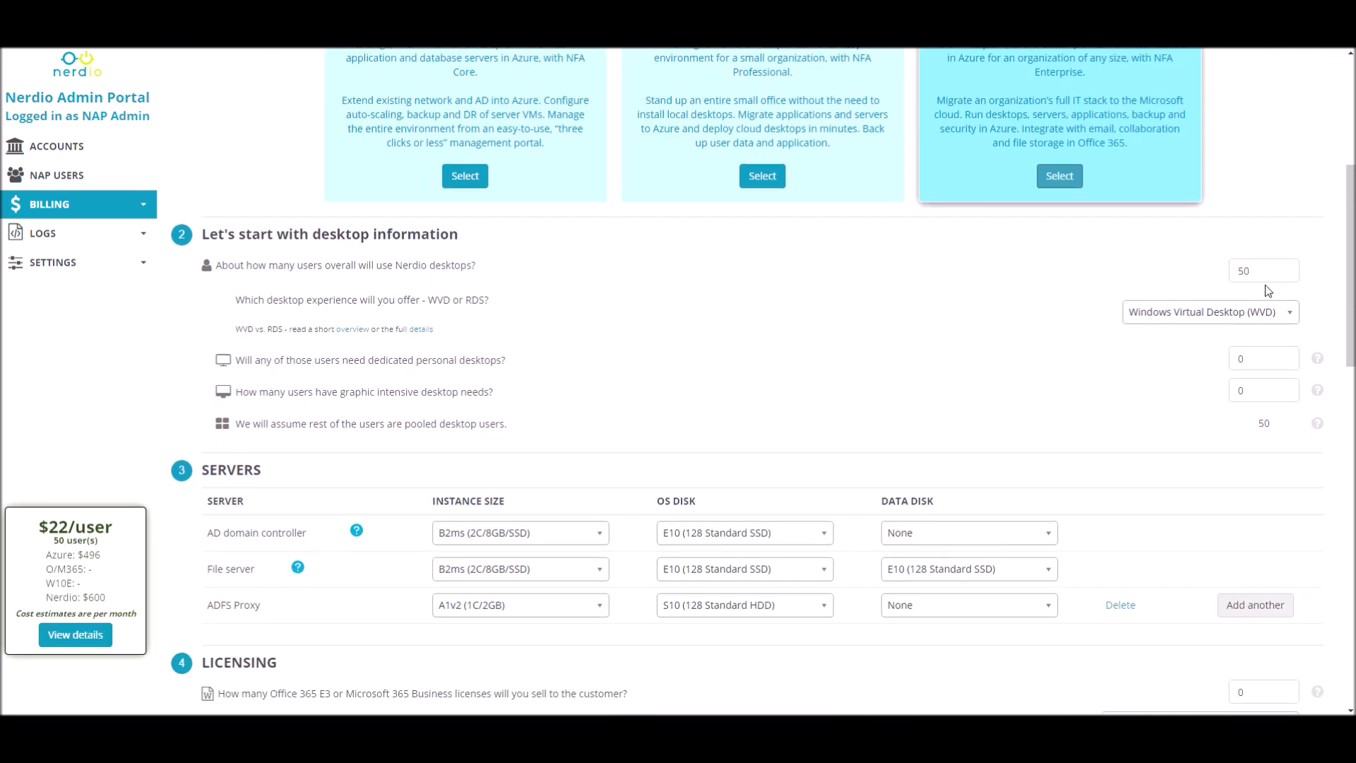
{"action": "double_click", "coordinate": [1268, 271]}
{"action": "type", "text": "100"}
{"action": "left_click", "coordinate": [989, 311]}
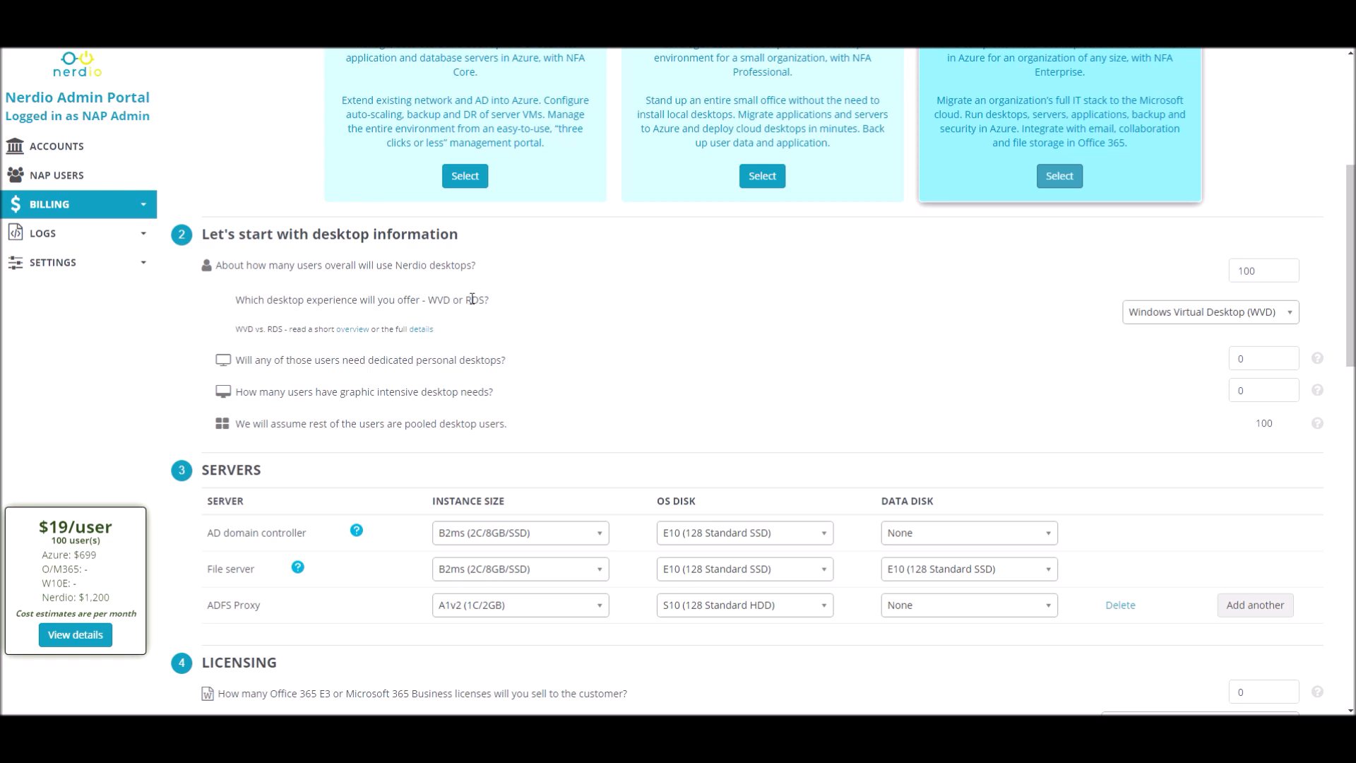
{"action": "left_click", "coordinate": [1230, 318]}
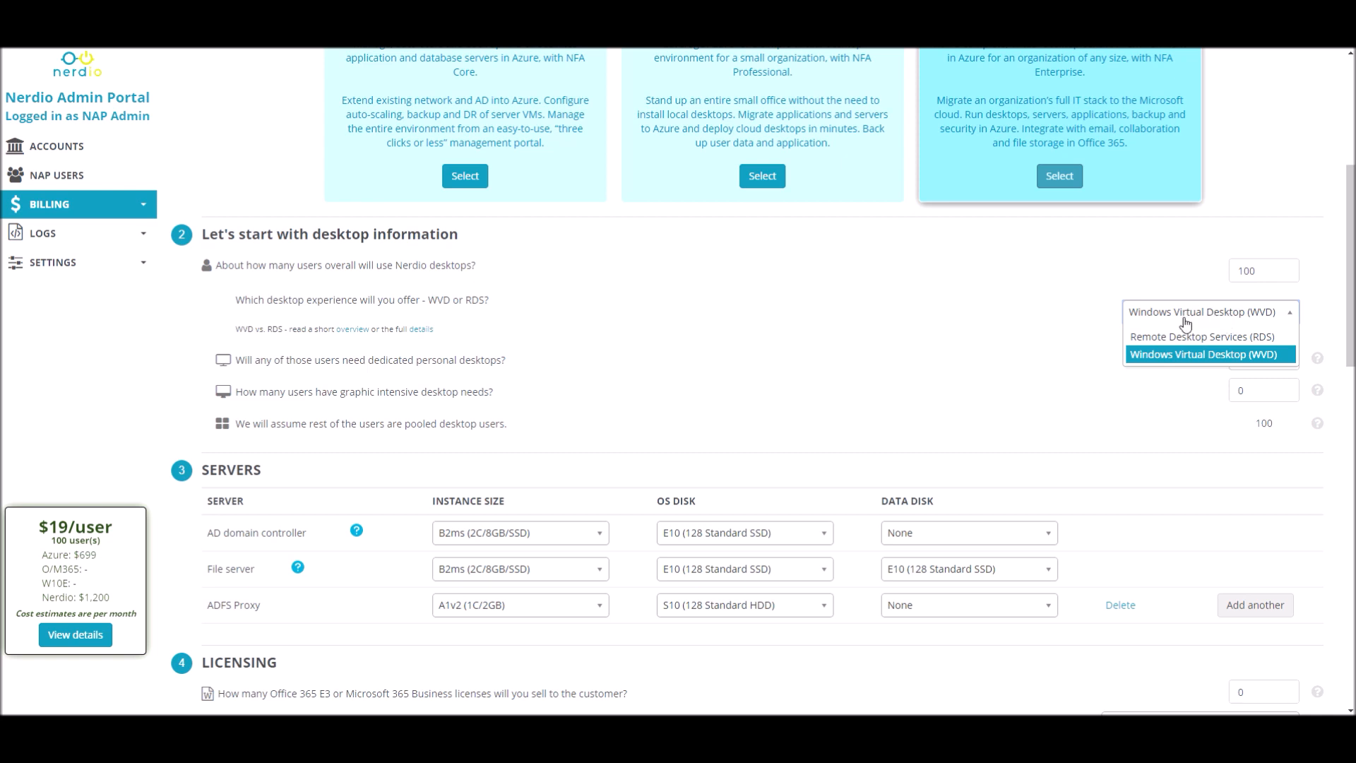
{"action": "left_click", "coordinate": [1165, 355]}
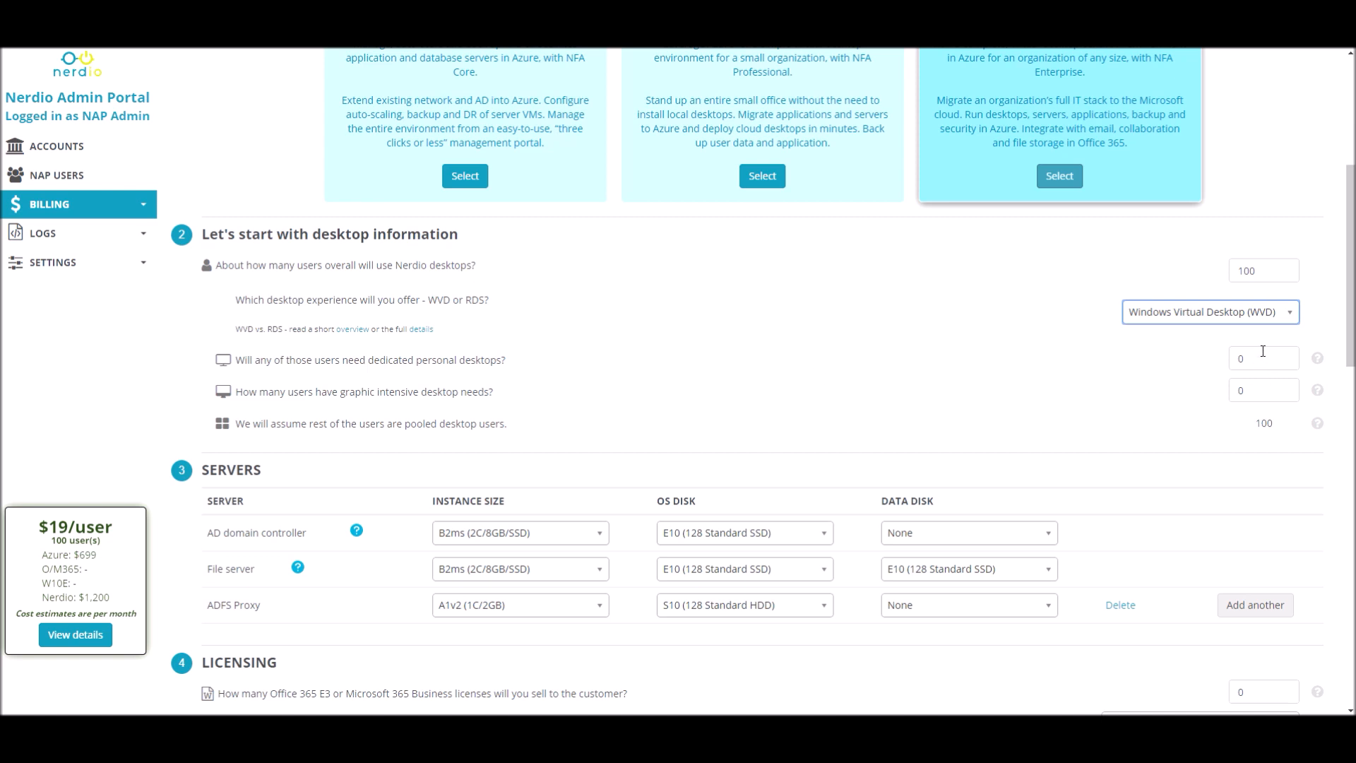
Set the number of users needing dedicated personal desktops to 10 and check the remaining pooled desktop users.
{"action": "double_click", "coordinate": [1244, 359]}
{"action": "left_click", "coordinate": [1122, 363]}
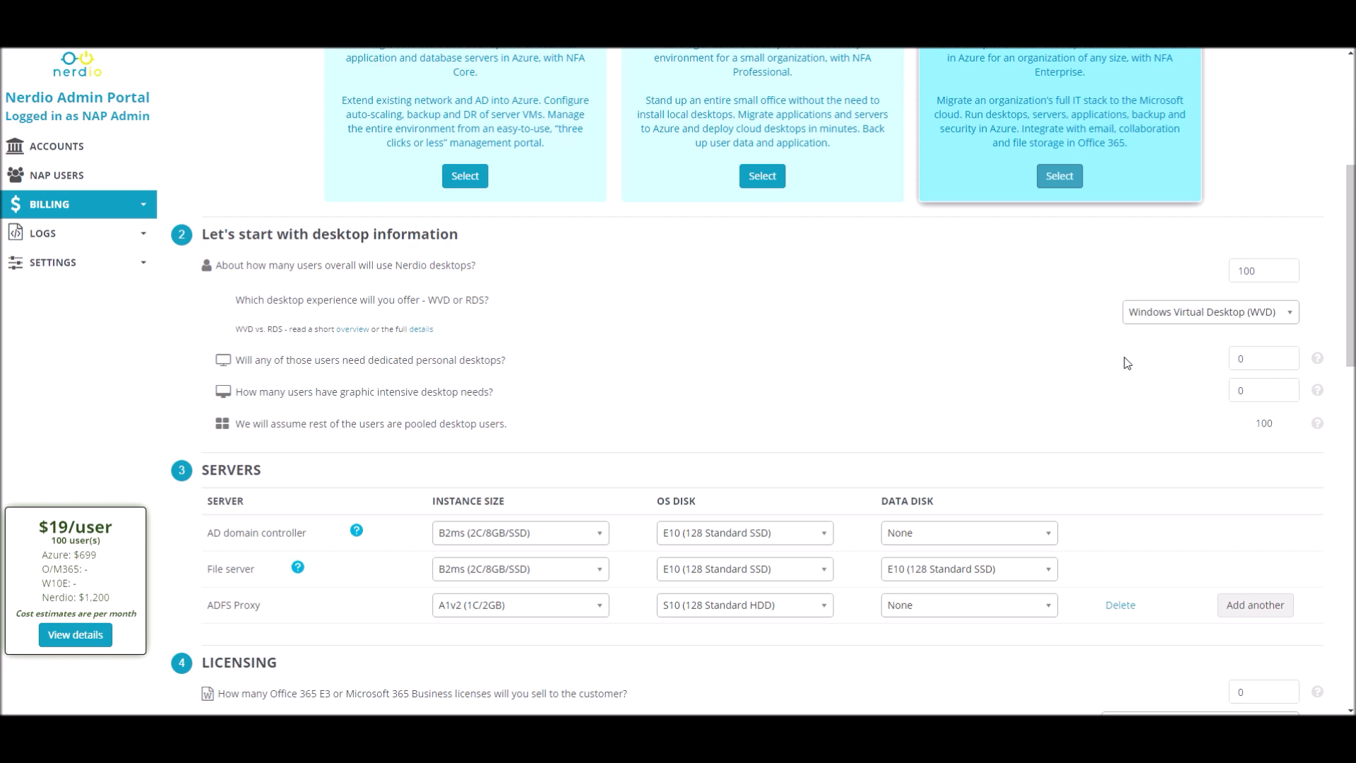
{"action": "left_click", "coordinate": [1241, 359]}
{"action": "type", "text": "10"}
{"action": "left_click", "coordinate": [1116, 382]}
{"action": "left_click_drag", "start_coordinate": [1264, 423], "coordinate": [1256, 424]}
{"action": "left_click", "coordinate": [1220, 427]}
Set the Users to CPU Core Ratio in the cost assumptions to Professional Worker (3 users).
{"action": "scroll", "coordinate": [407, 272], "scroll_direction": "down", "scroll_amount": 8}
{"action": "scroll", "coordinate": [407, 277], "scroll_direction": "down", "scroll_amount": 3}
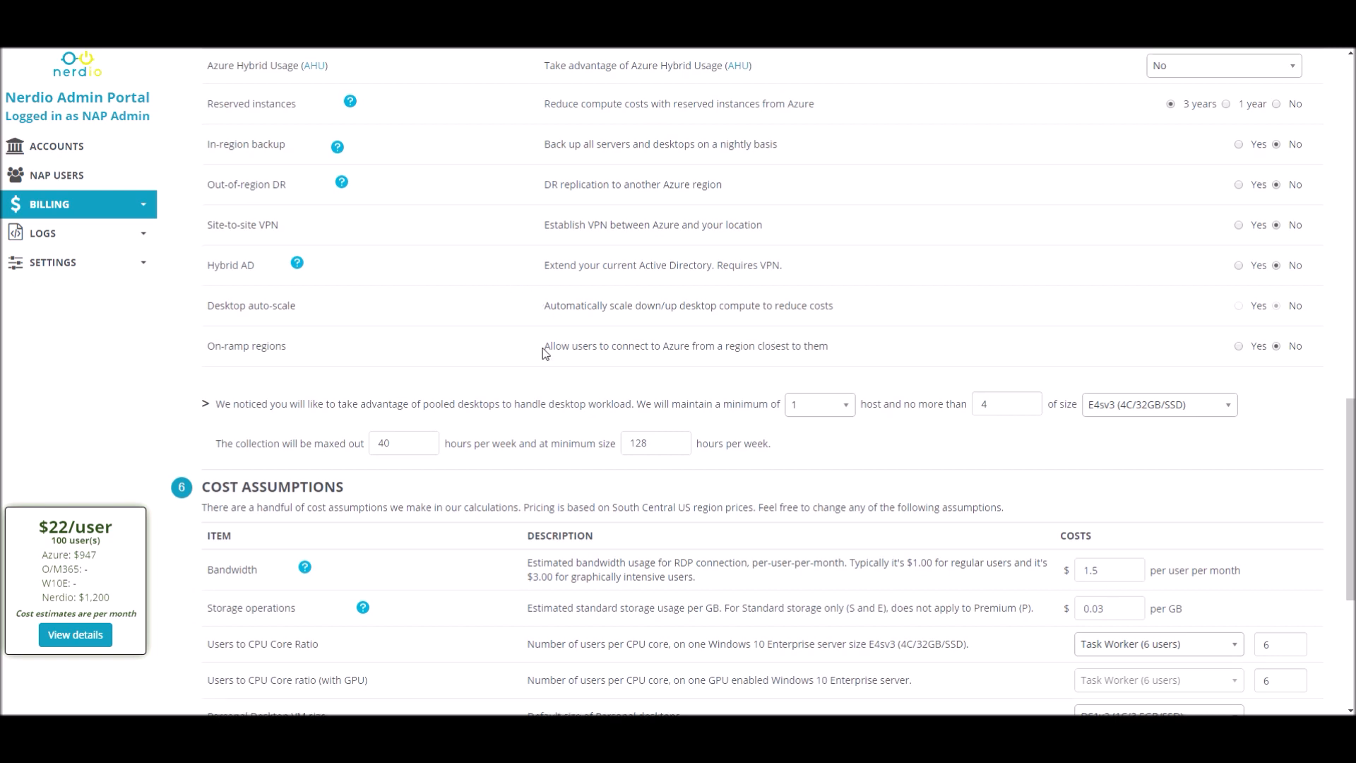
{"action": "scroll", "coordinate": [545, 354], "scroll_direction": "down", "scroll_amount": 2}
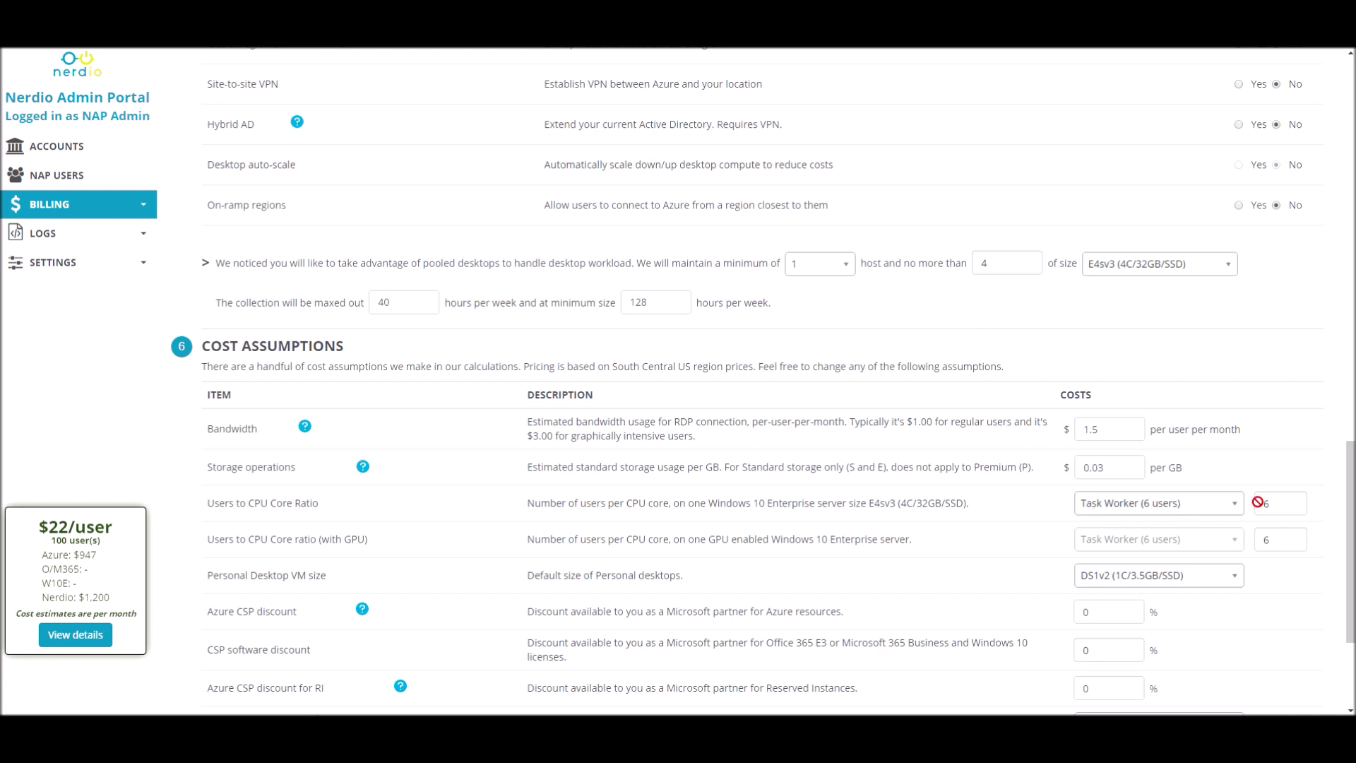
{"action": "left_click", "coordinate": [1196, 506]}
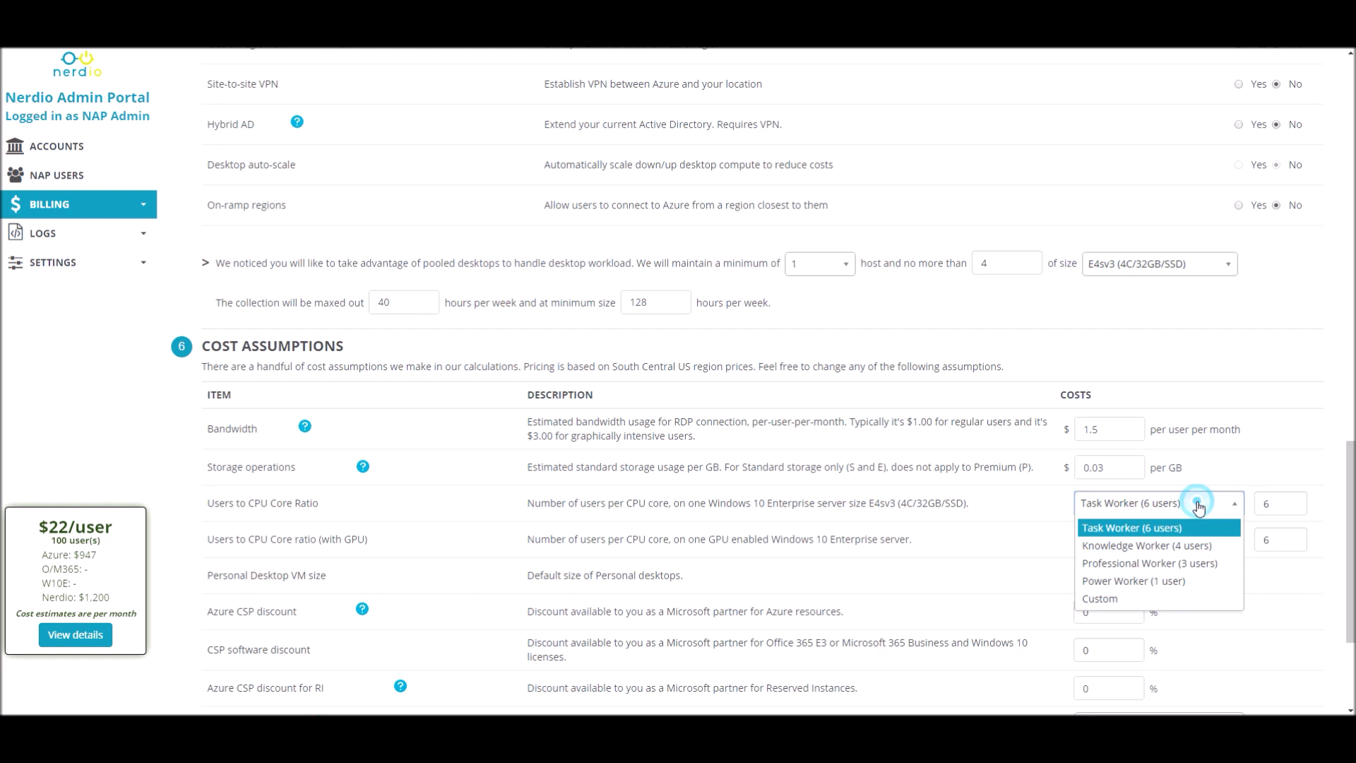
{"action": "left_click", "coordinate": [1143, 563]}
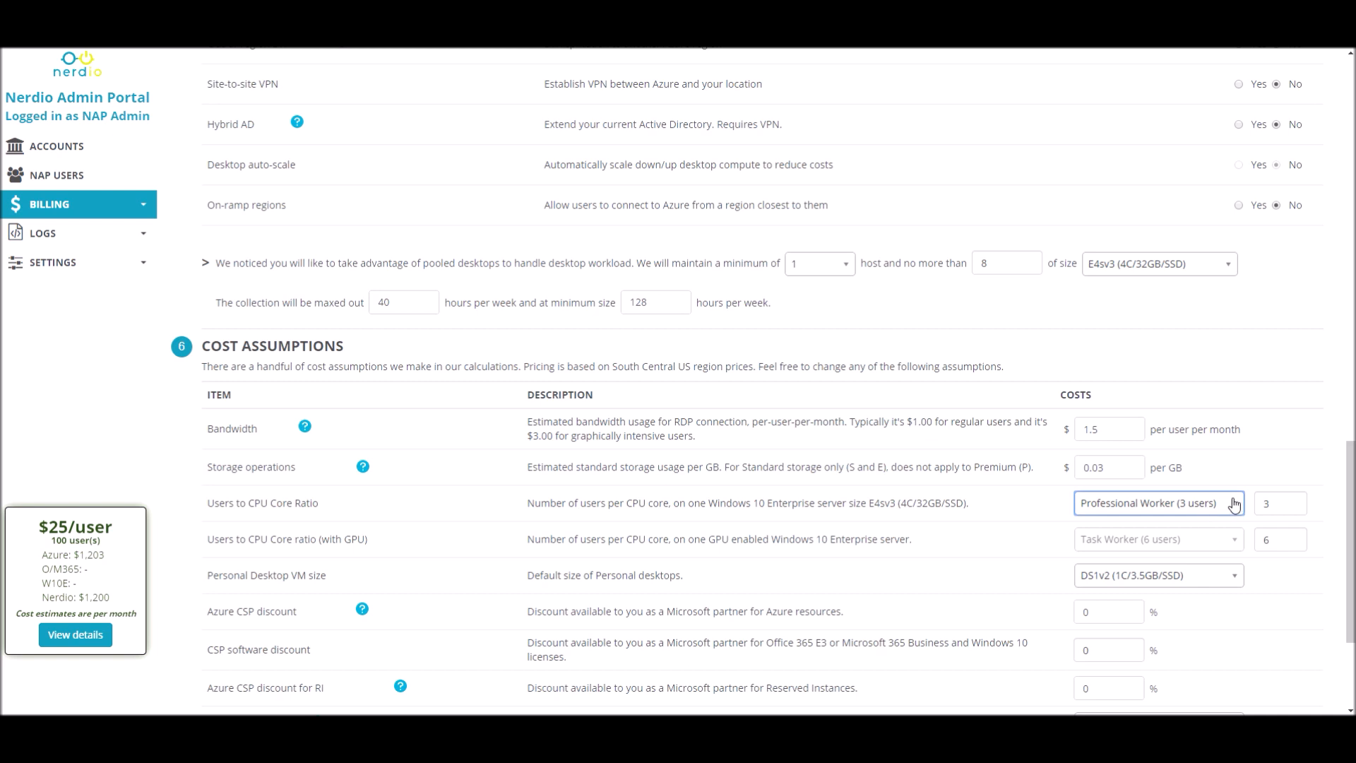
Switch the Users to CPU Core Ratio to Task Worker (6 users) and back to Professional Worker (3 users).
{"action": "left_click", "coordinate": [1209, 510]}
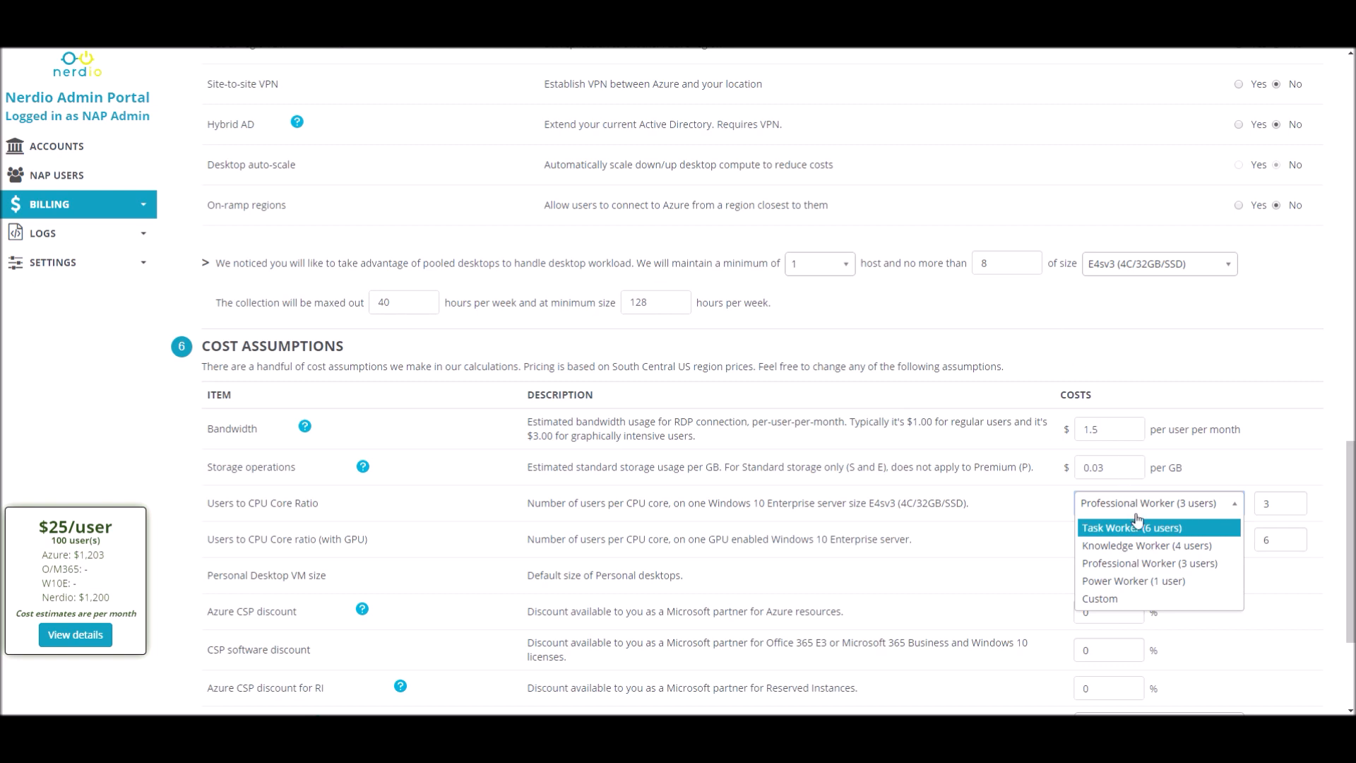
{"action": "left_click", "coordinate": [1172, 530]}
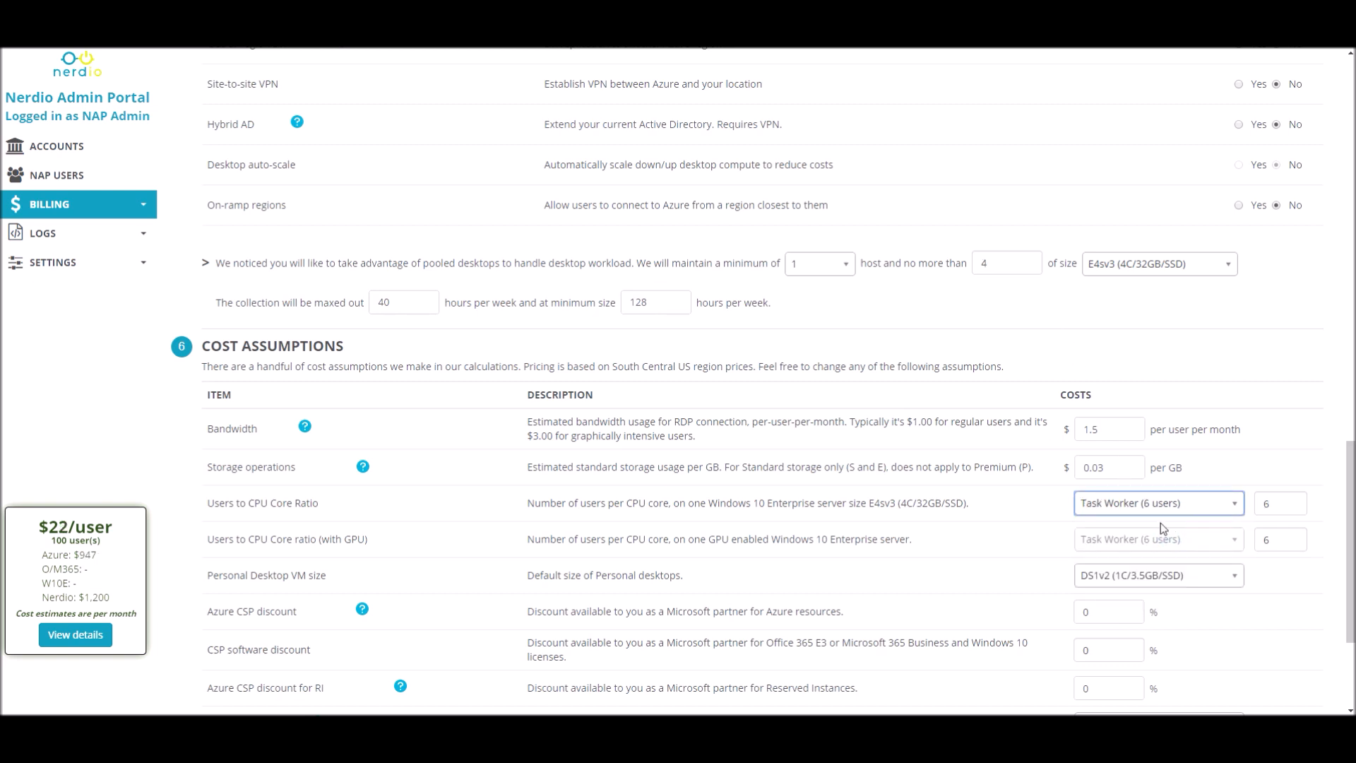
{"action": "left_click", "coordinate": [1209, 510]}
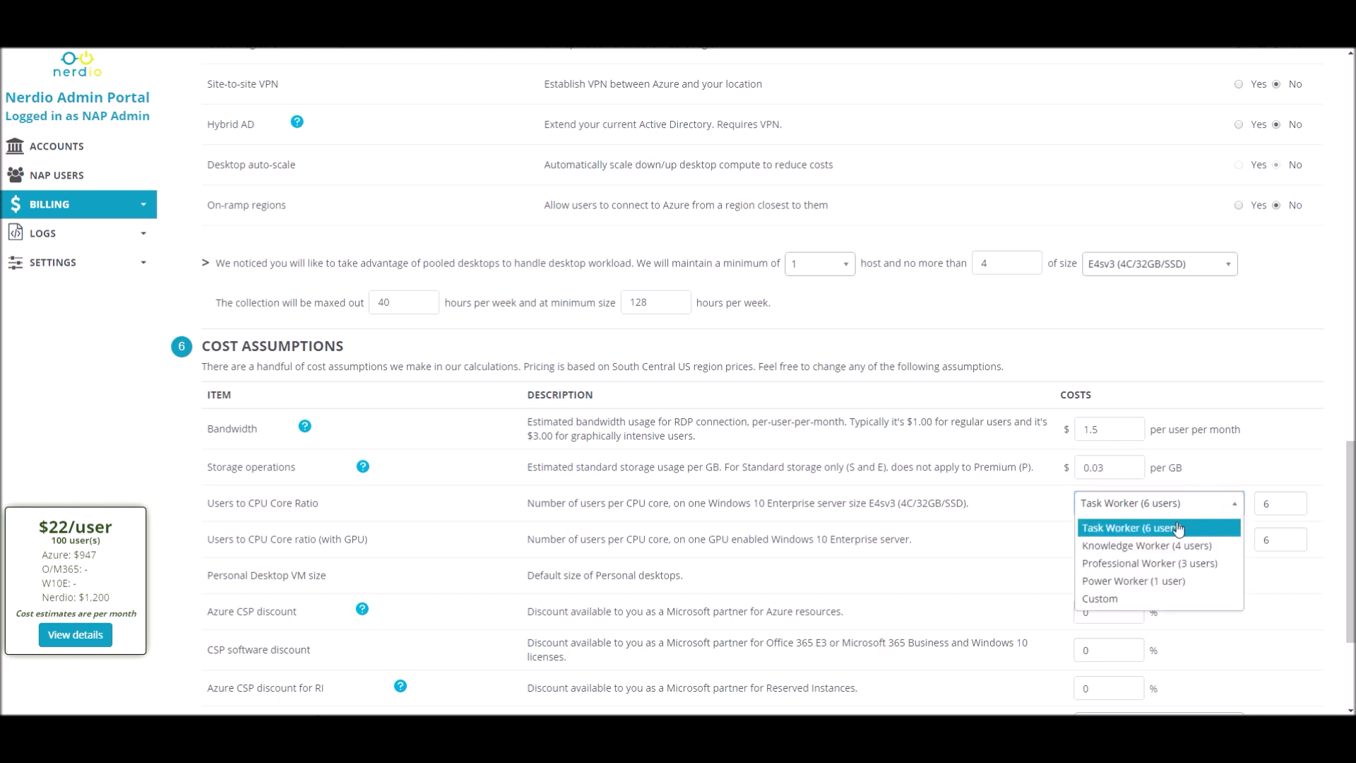
{"action": "left_click", "coordinate": [1197, 566]}
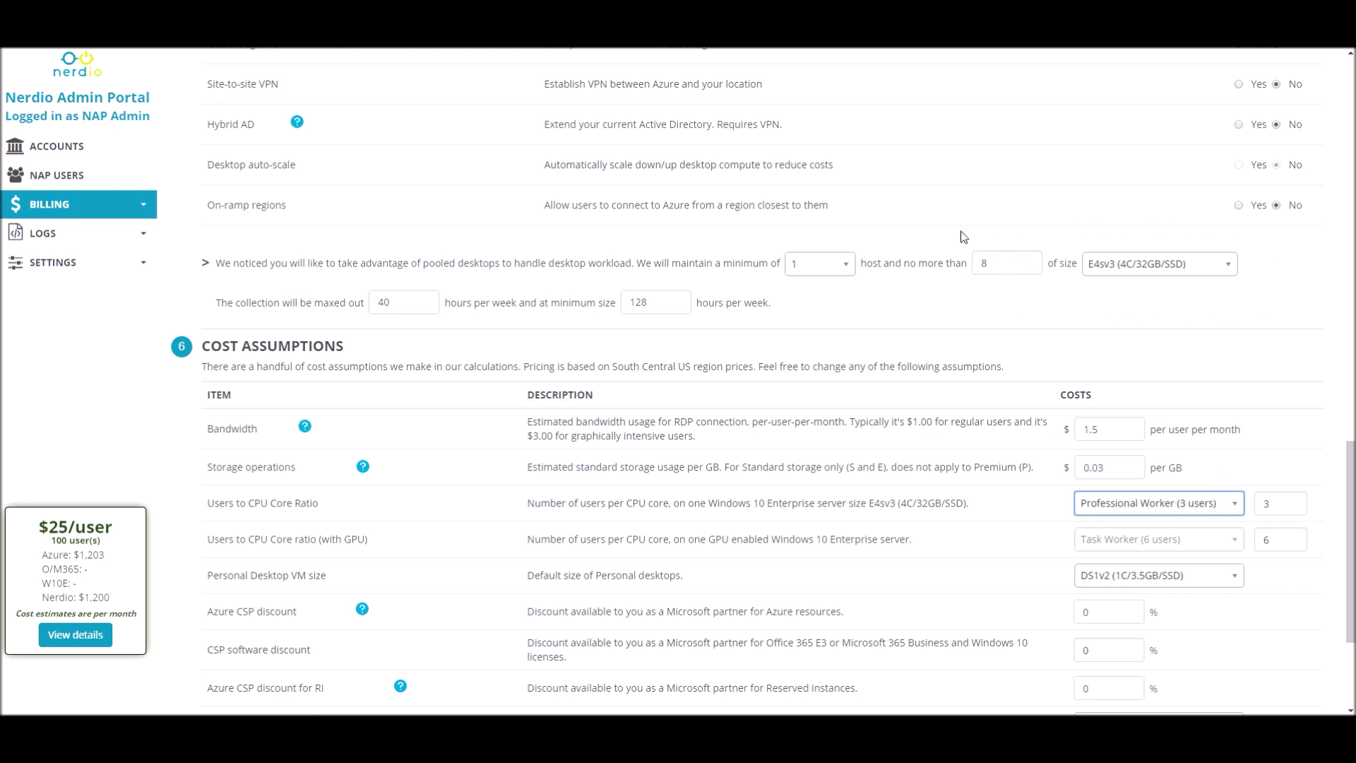
Set the reserved instances term to 1 year in the other features.
{"action": "scroll", "coordinate": [844, 312], "scroll_direction": "up", "scroll_amount": 1}
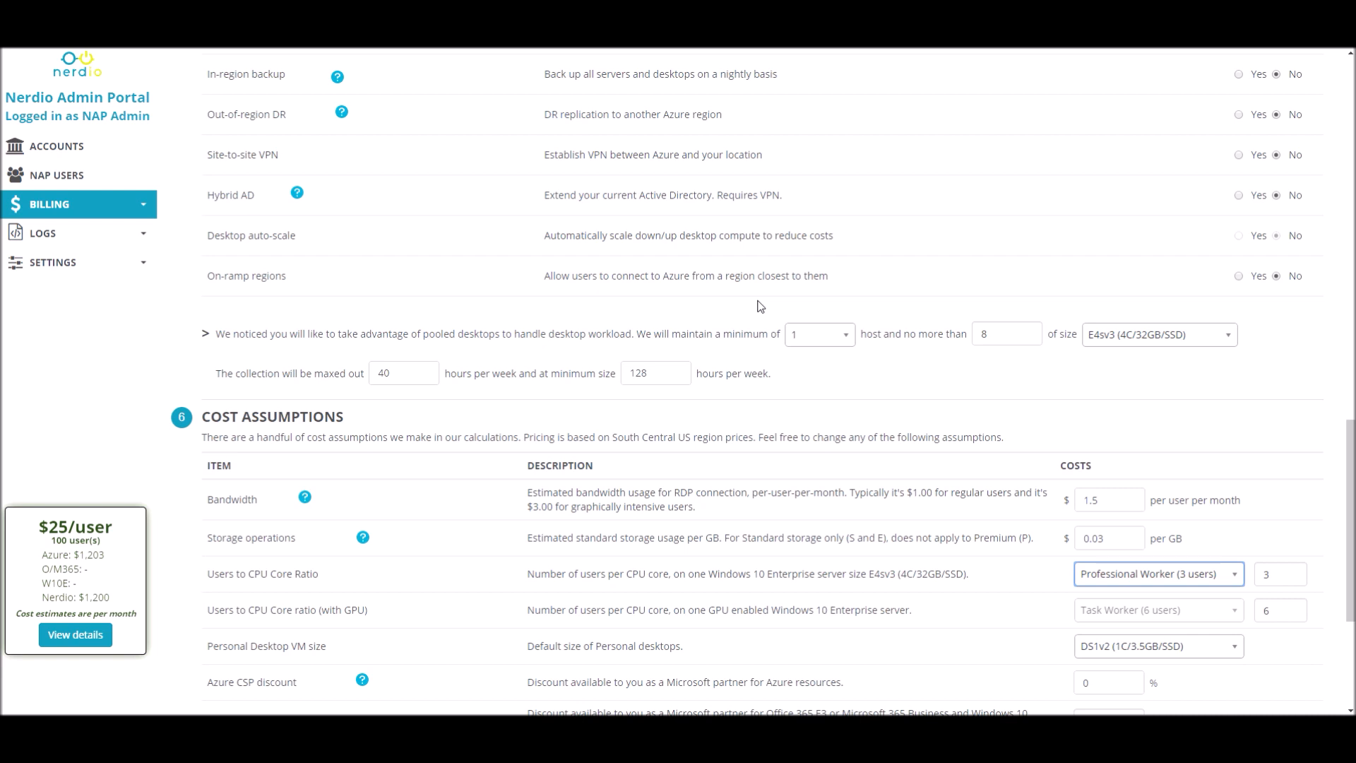
{"action": "scroll", "coordinate": [760, 306], "scroll_direction": "up", "scroll_amount": 1}
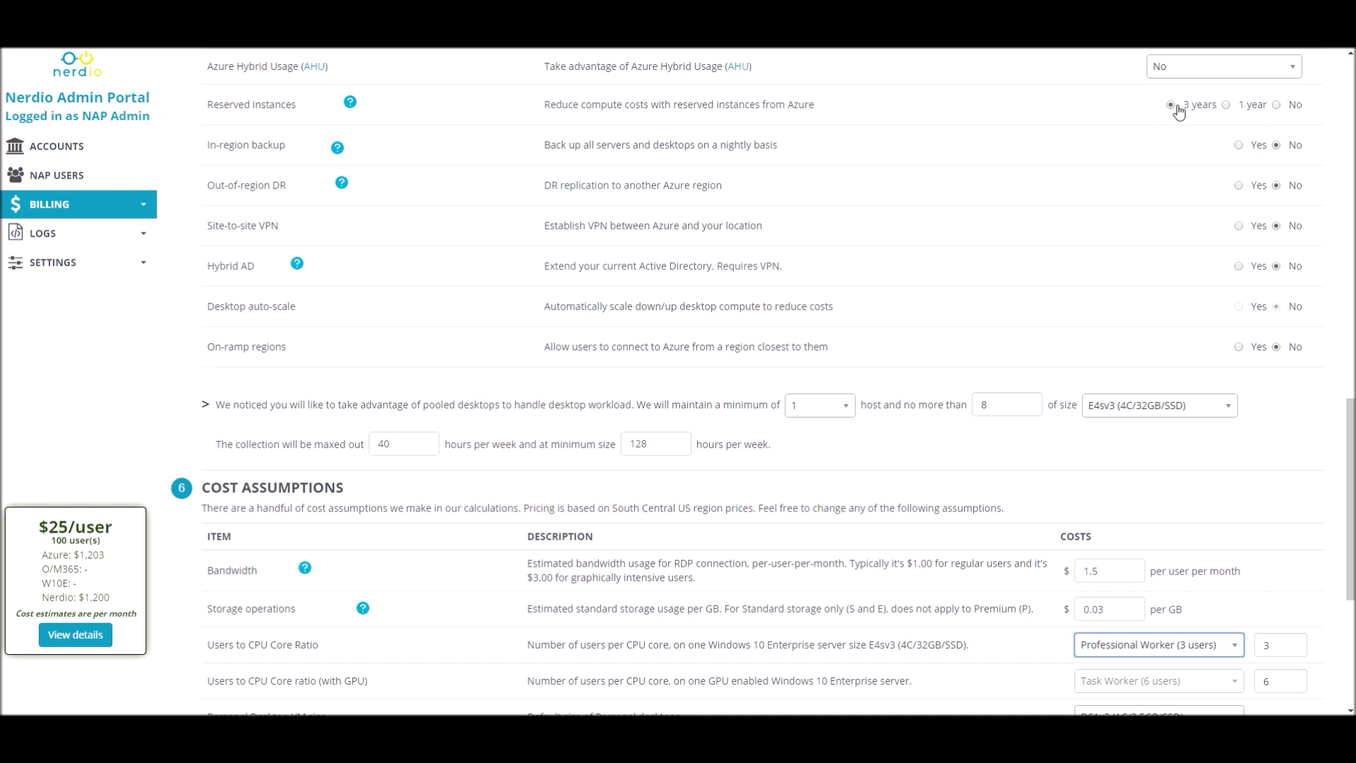
{"action": "left_click", "coordinate": [1226, 106]}
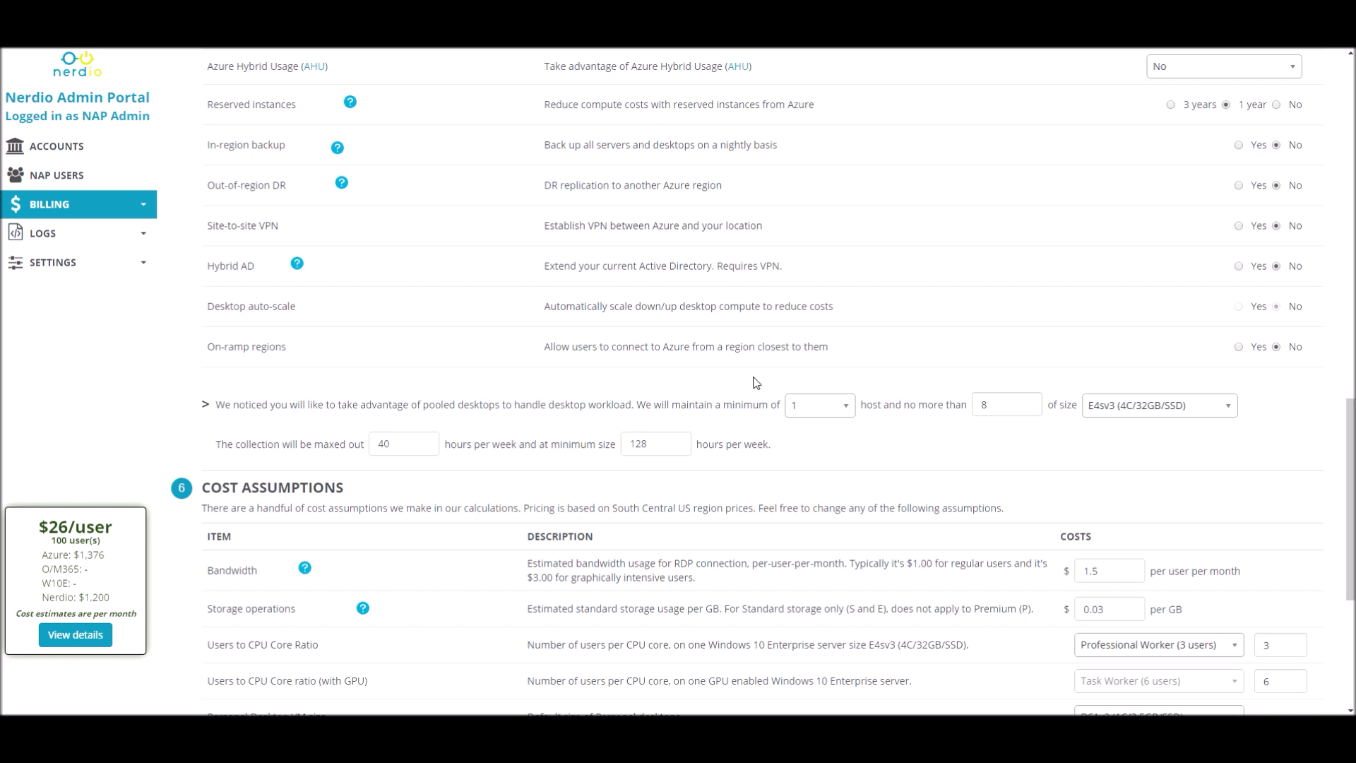
Set the minimum number of hosts maintained for the pooled desktops to 5.
{"action": "left_click", "coordinate": [820, 405]}
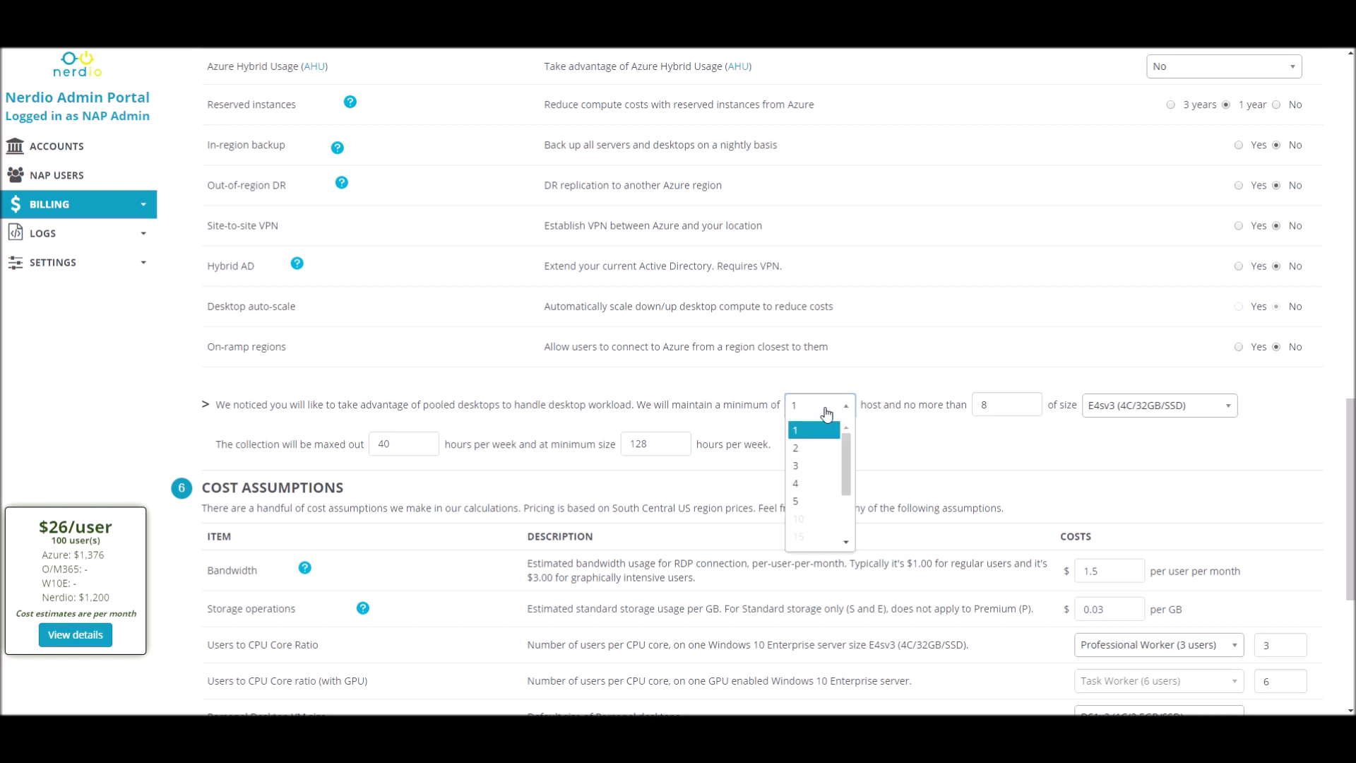
{"action": "scroll", "coordinate": [817, 489], "scroll_direction": "down", "scroll_amount": 2}
{"action": "scroll", "coordinate": [817, 490], "scroll_direction": "up", "scroll_amount": 2}
{"action": "left_click", "coordinate": [814, 501]}
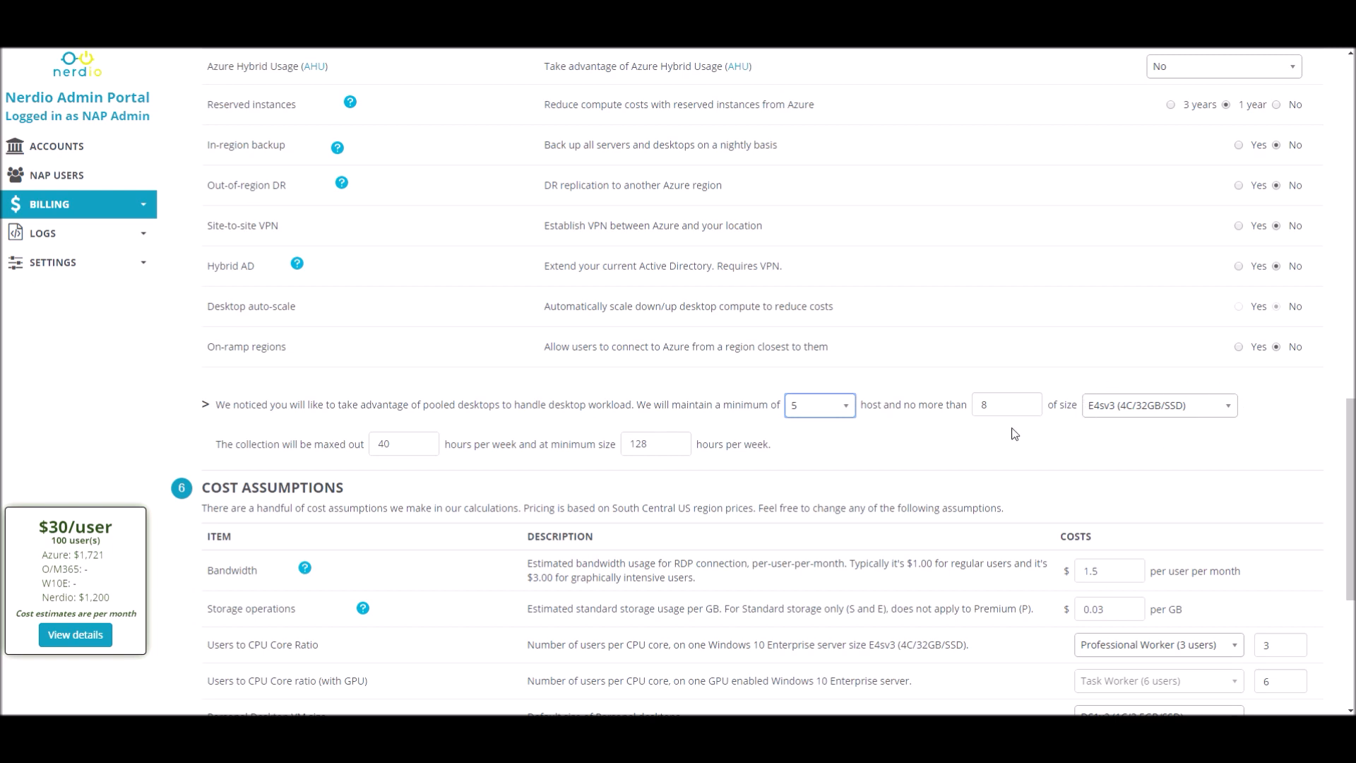
Try the D4sv3 (4C/16GB/SSD) size for the pooled desktop hosts and return to E4sv3 (4C/32GB/SSD).
{"action": "left_click", "coordinate": [1128, 403]}
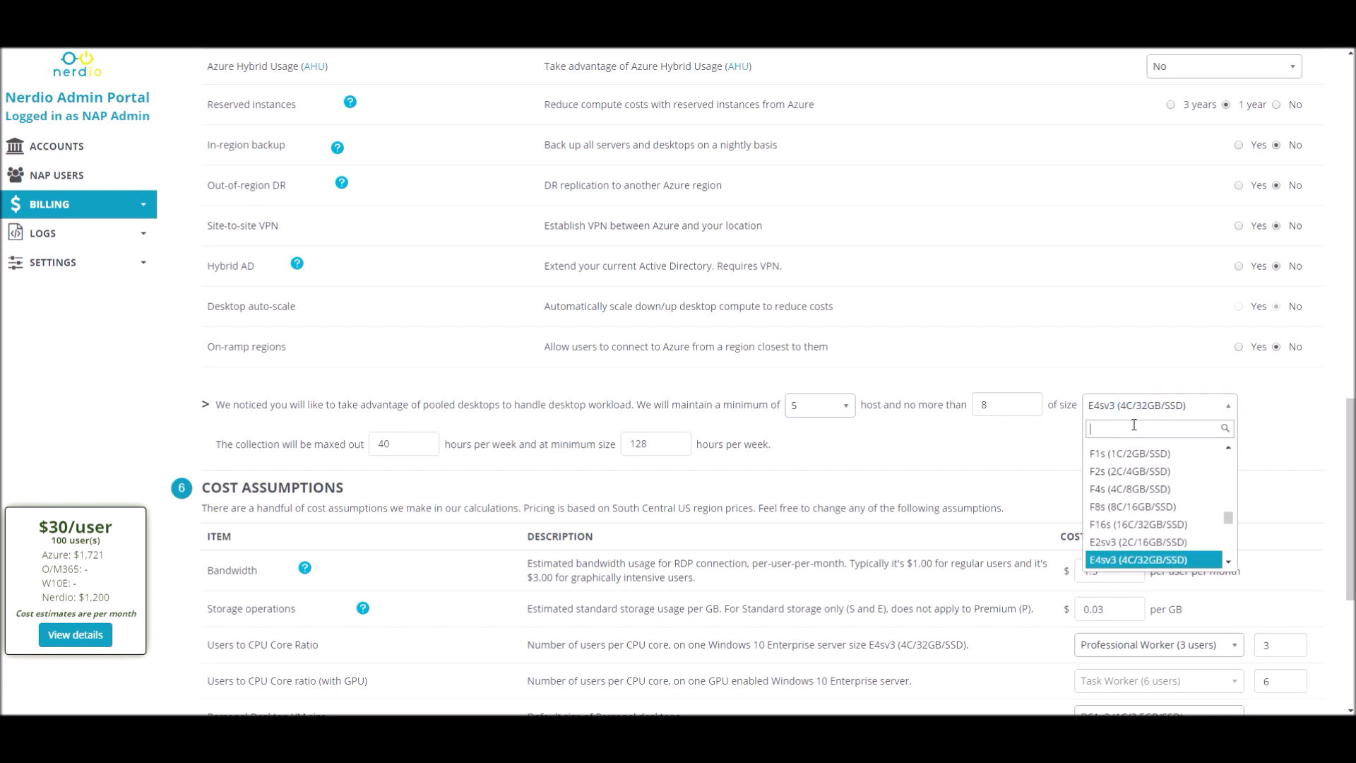
{"action": "type", "text": "d4s"}
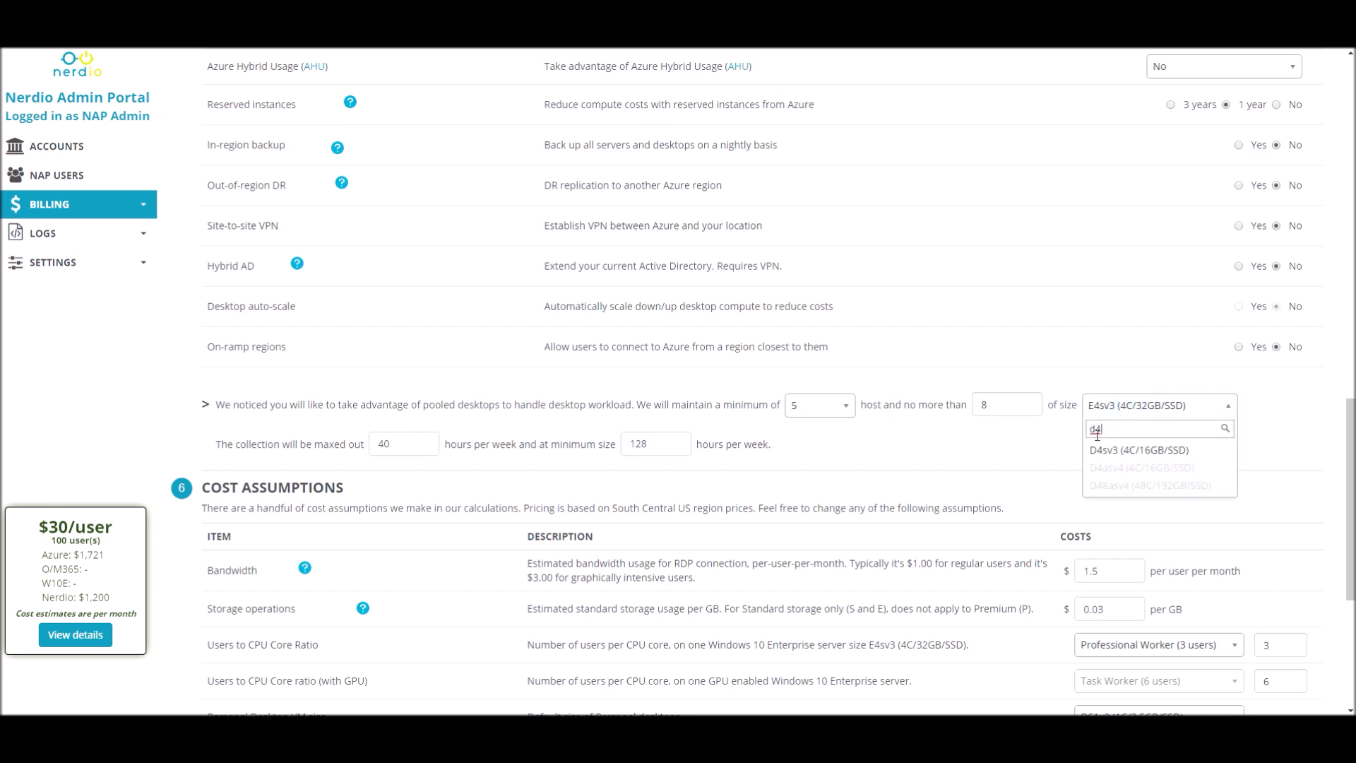
{"action": "left_click", "coordinate": [1128, 456]}
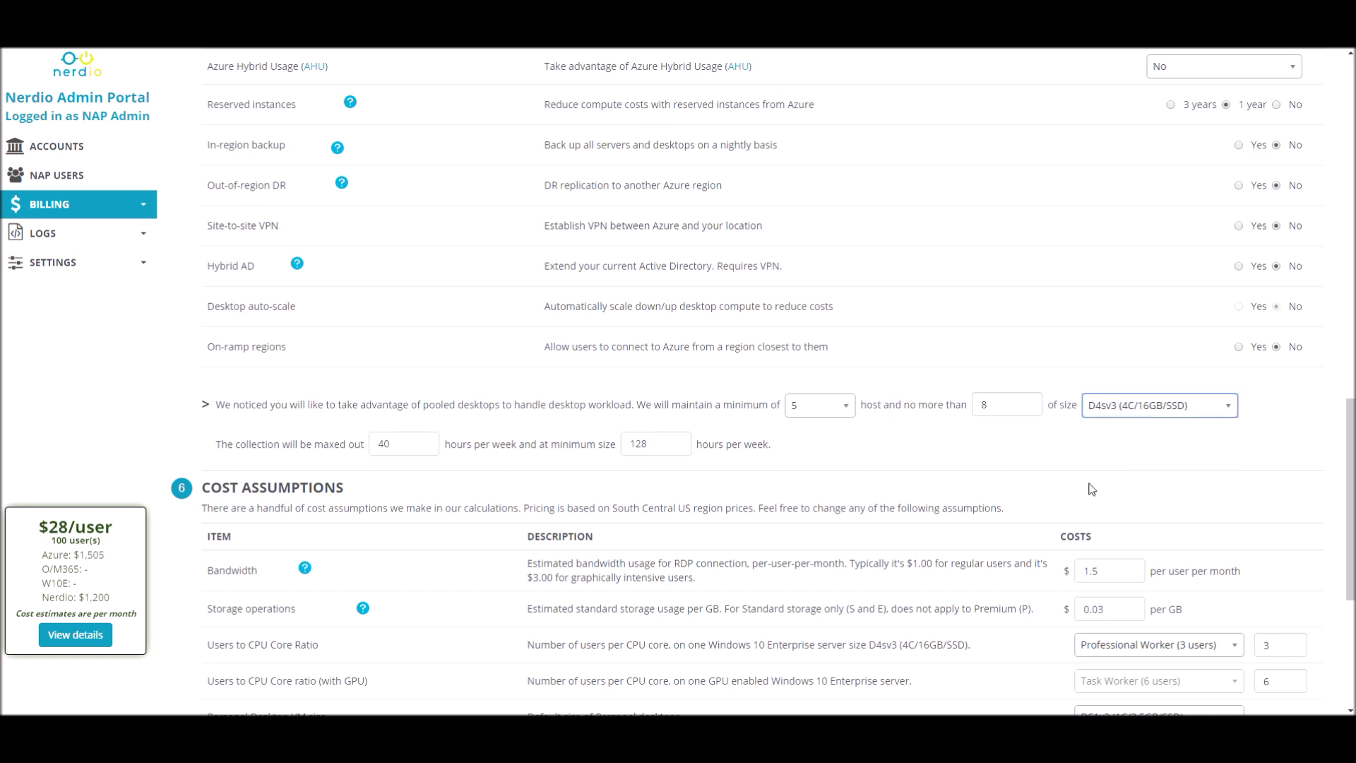
{"action": "left_click", "coordinate": [1150, 411]}
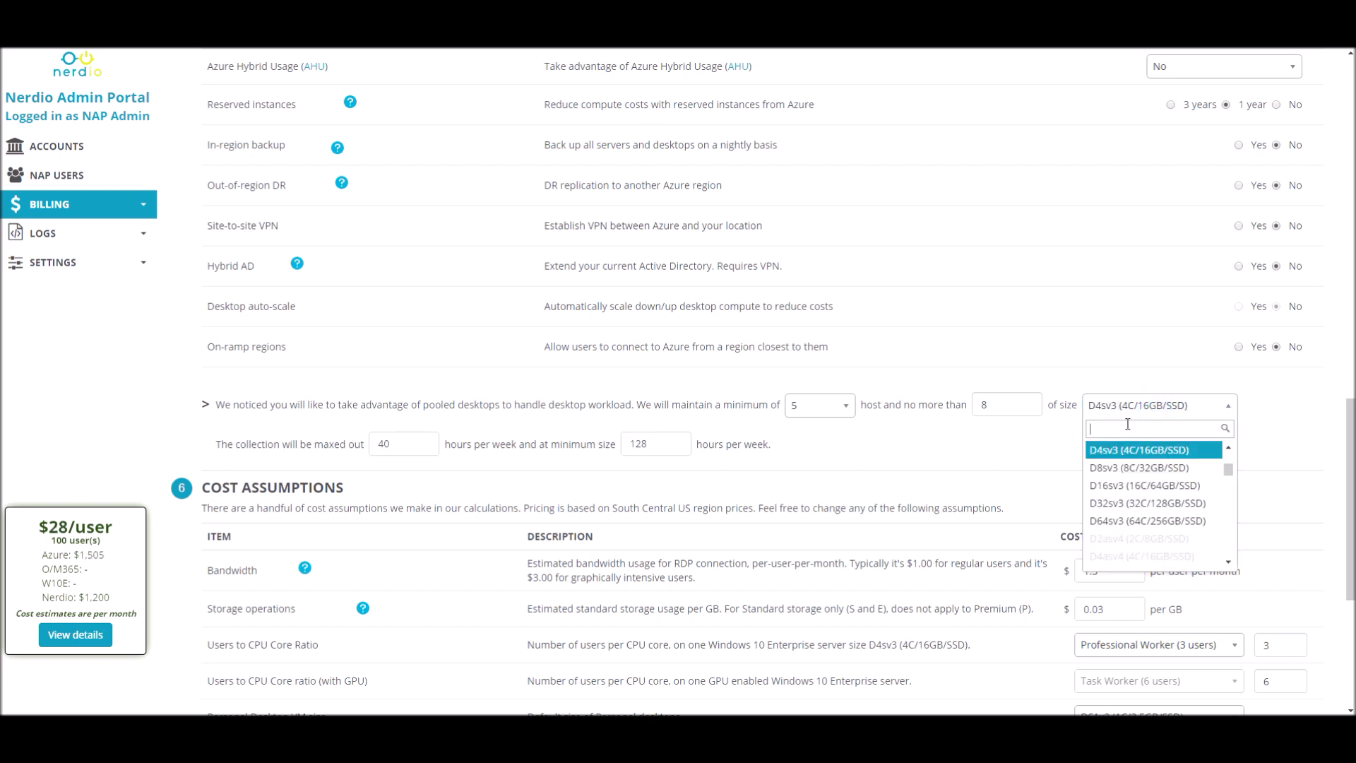
{"action": "type", "text": "e4s"}
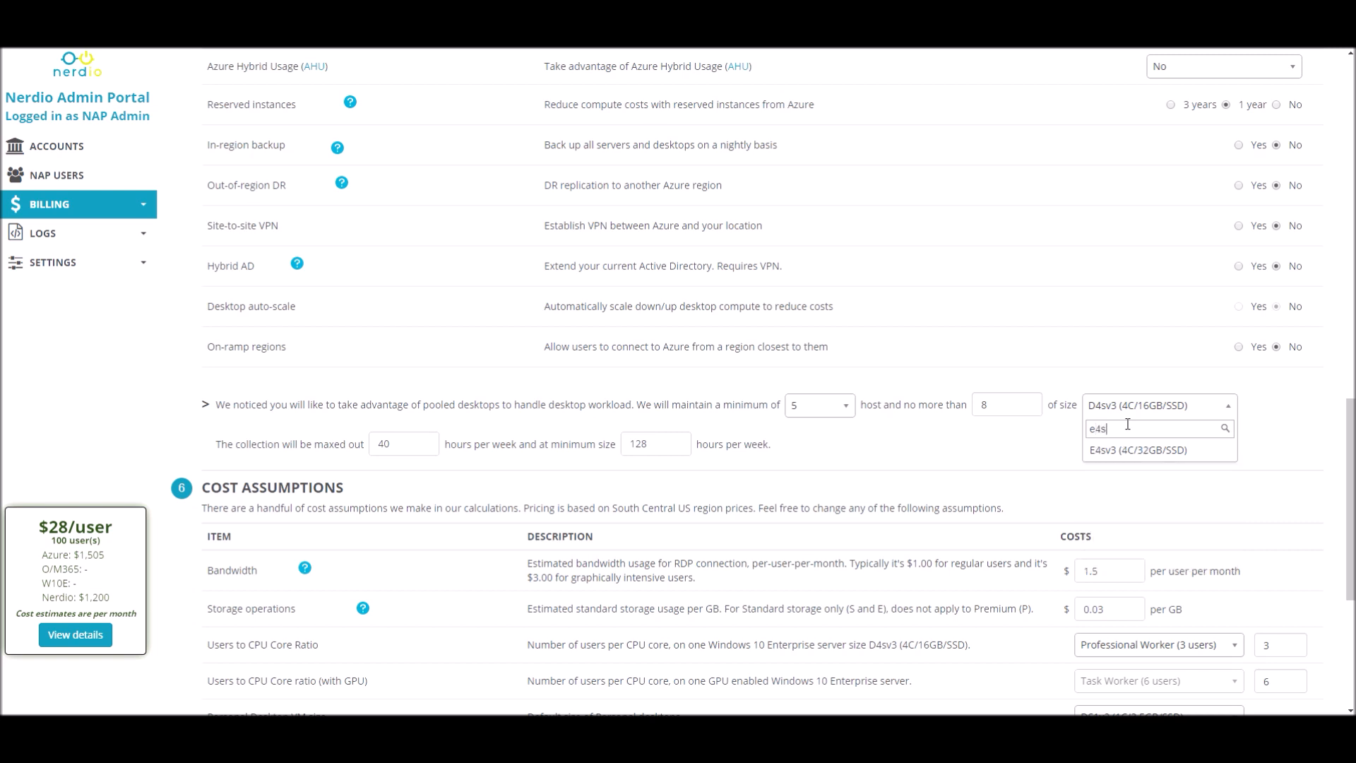
{"action": "left_click", "coordinate": [1126, 448]}
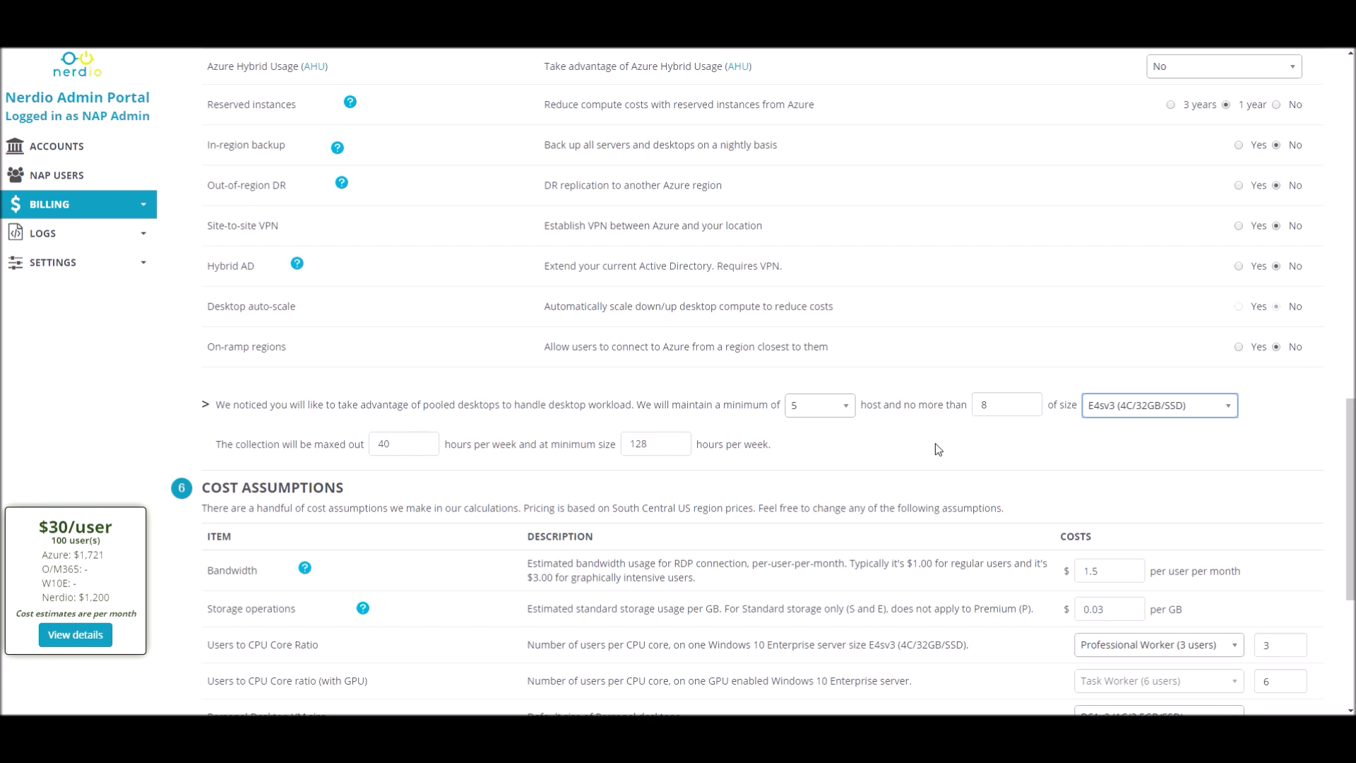
Set reserved instances to No and the minimum number of pooled desktop hosts to 1.
{"action": "left_click", "coordinate": [1277, 105]}
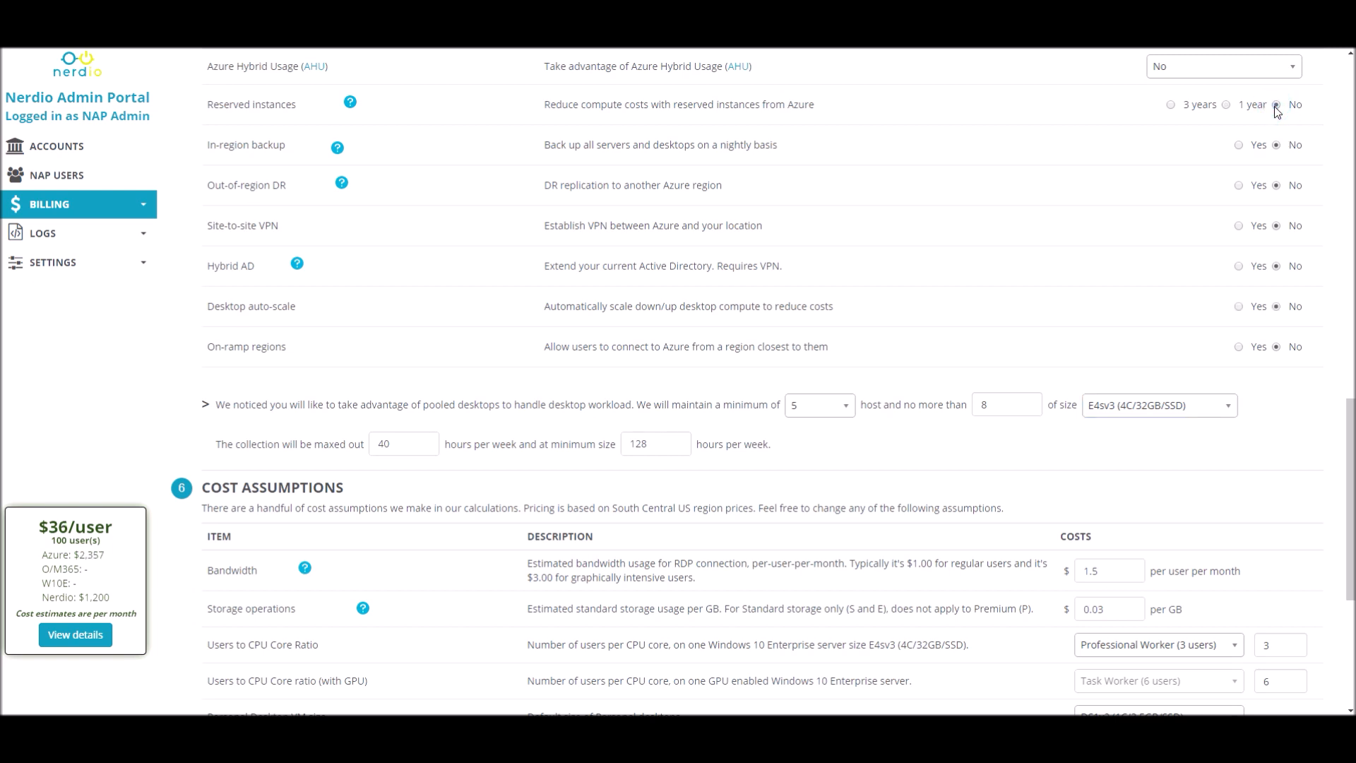
{"action": "left_click", "coordinate": [836, 407]}
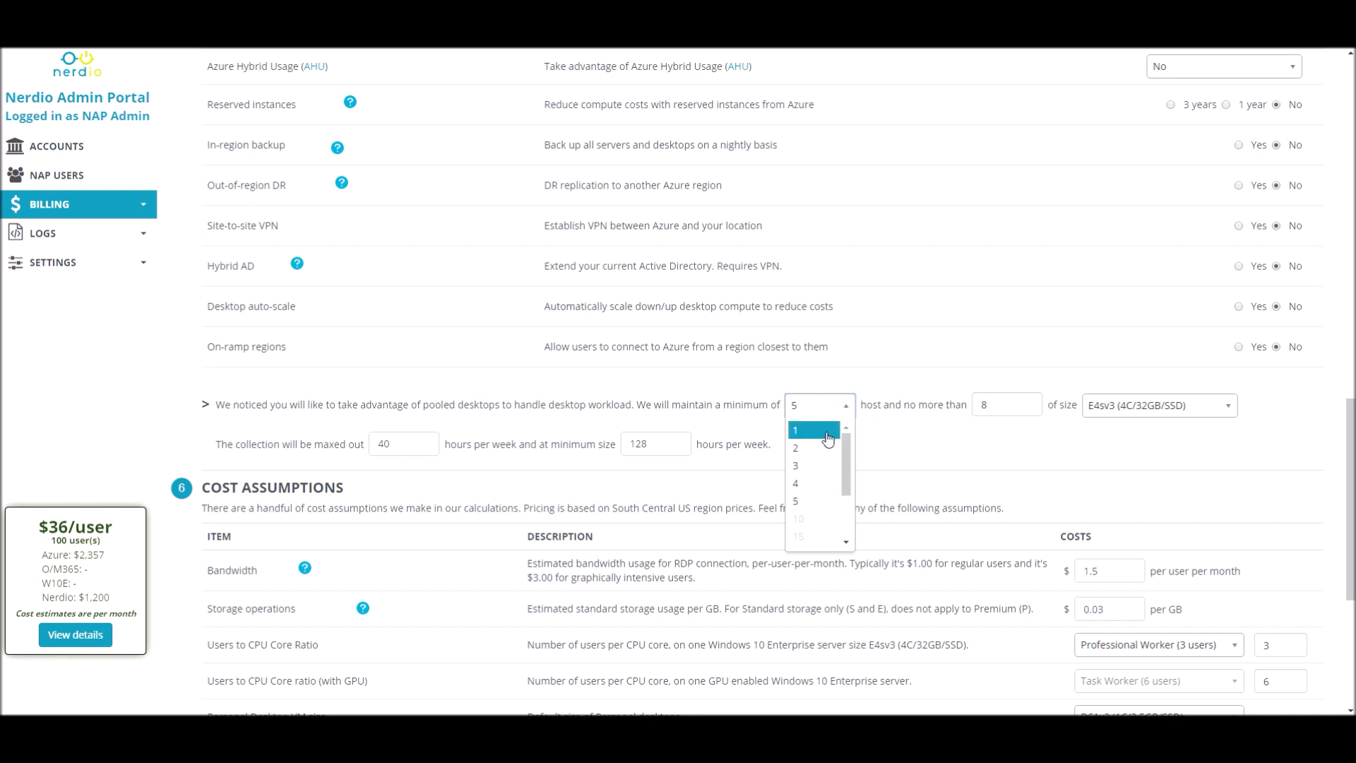
{"action": "left_click", "coordinate": [828, 439]}
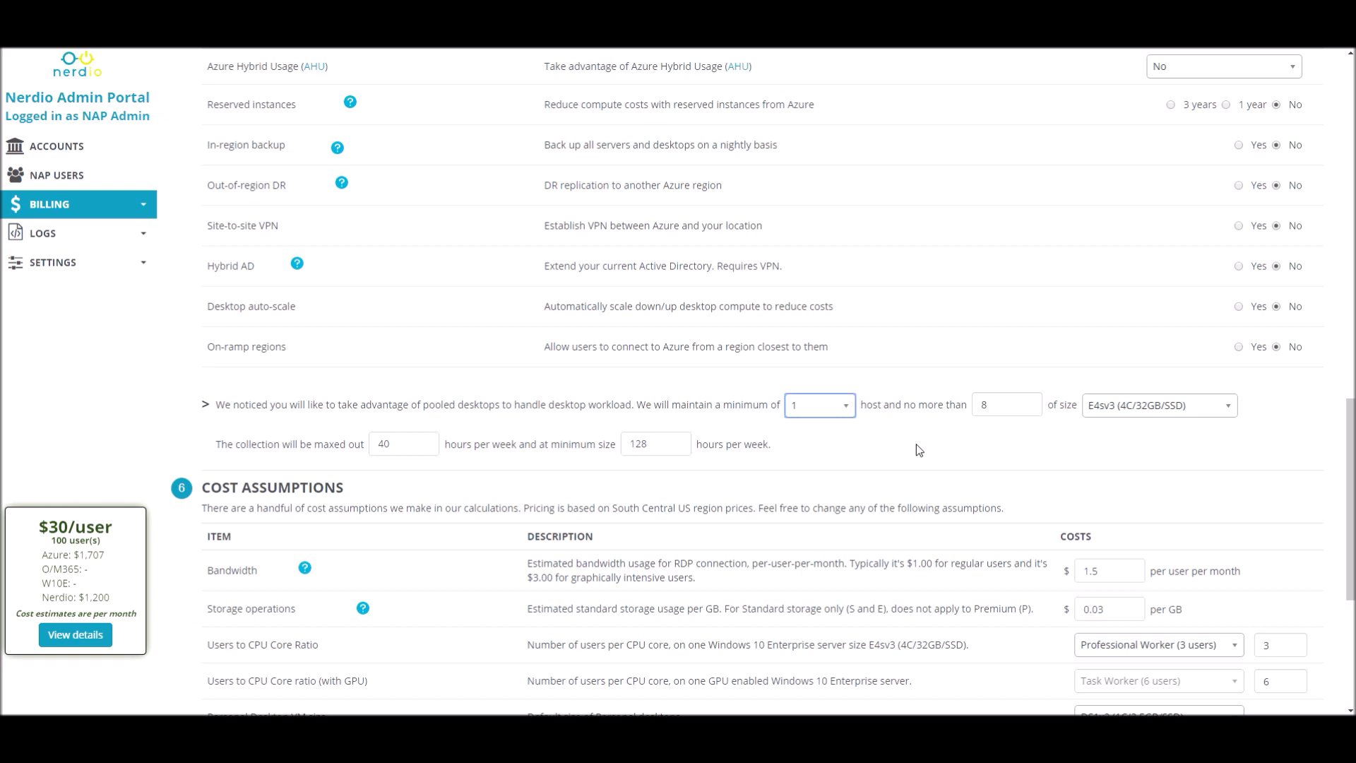
Set the minimum number of pooled desktop hosts to 4 and review the weekly hours at maximum and minimum size.
{"action": "left_click", "coordinate": [827, 411]}
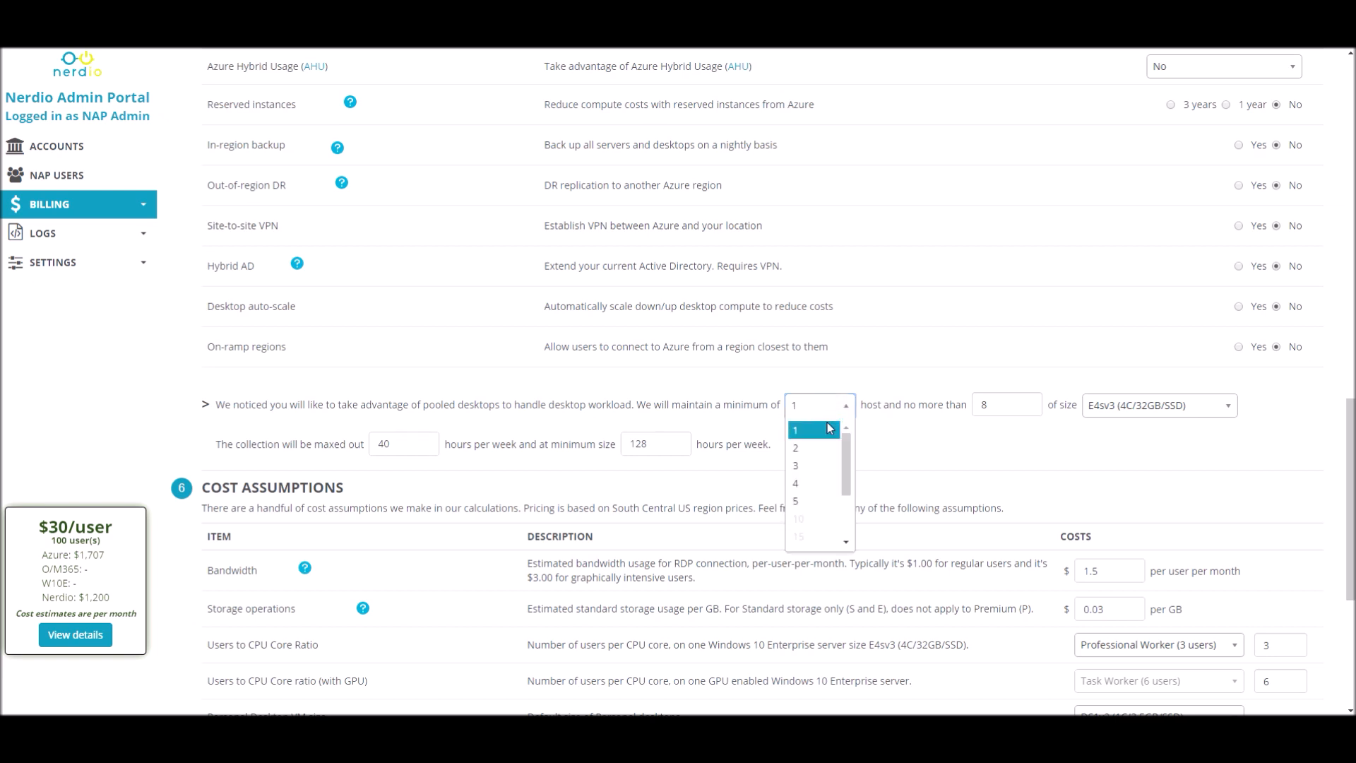
{"action": "left_click", "coordinate": [810, 486]}
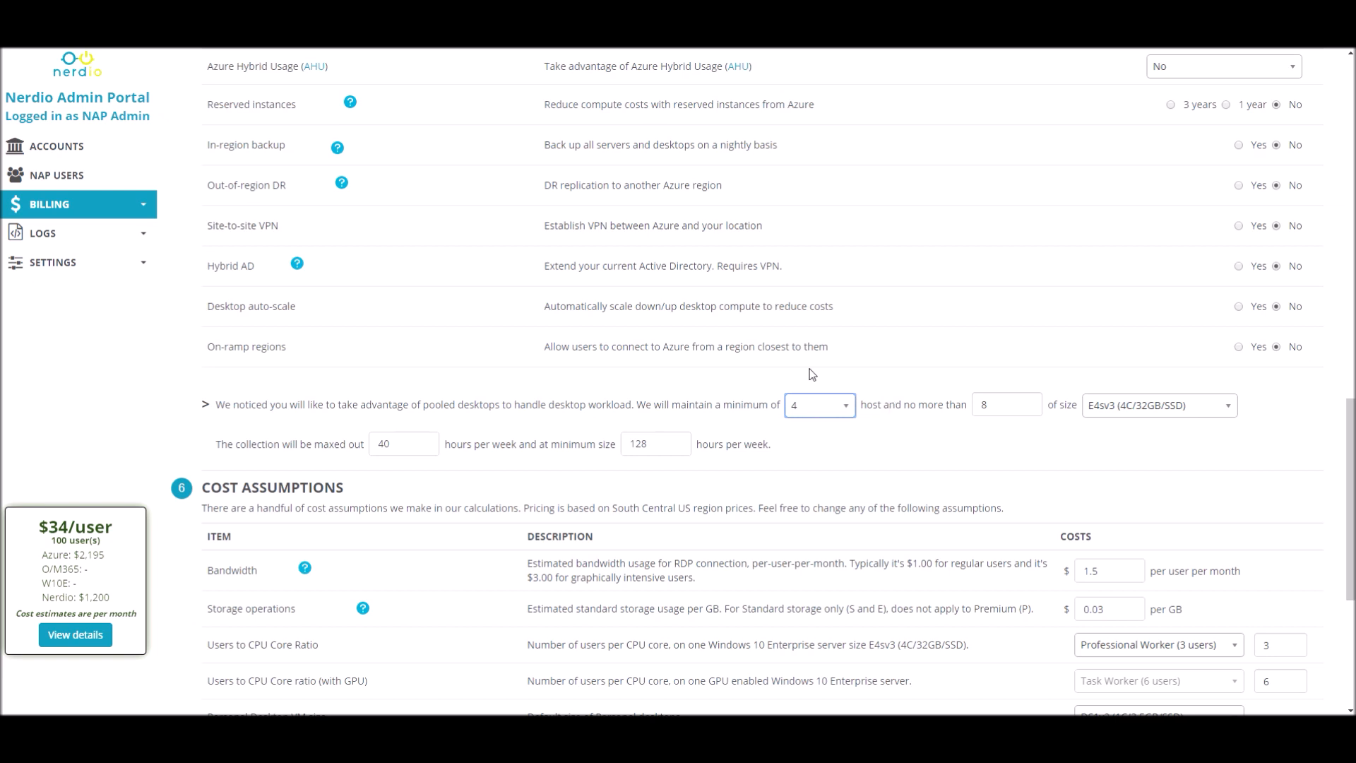
{"action": "left_click_drag", "start_coordinate": [210, 447], "coordinate": [364, 445]}
{"action": "left_click", "coordinate": [321, 438]}
{"action": "double_click", "coordinate": [420, 444]}
{"action": "left_click", "coordinate": [482, 440]}
{"action": "left_click_drag", "start_coordinate": [675, 444], "coordinate": [612, 443]}
{"action": "left_click", "coordinate": [611, 444]}
Try desktop auto-scale and a 1 year reservation, settling on 3 years for reserved instances.
{"action": "scroll", "coordinate": [763, 395], "scroll_direction": "down", "scroll_amount": 1}
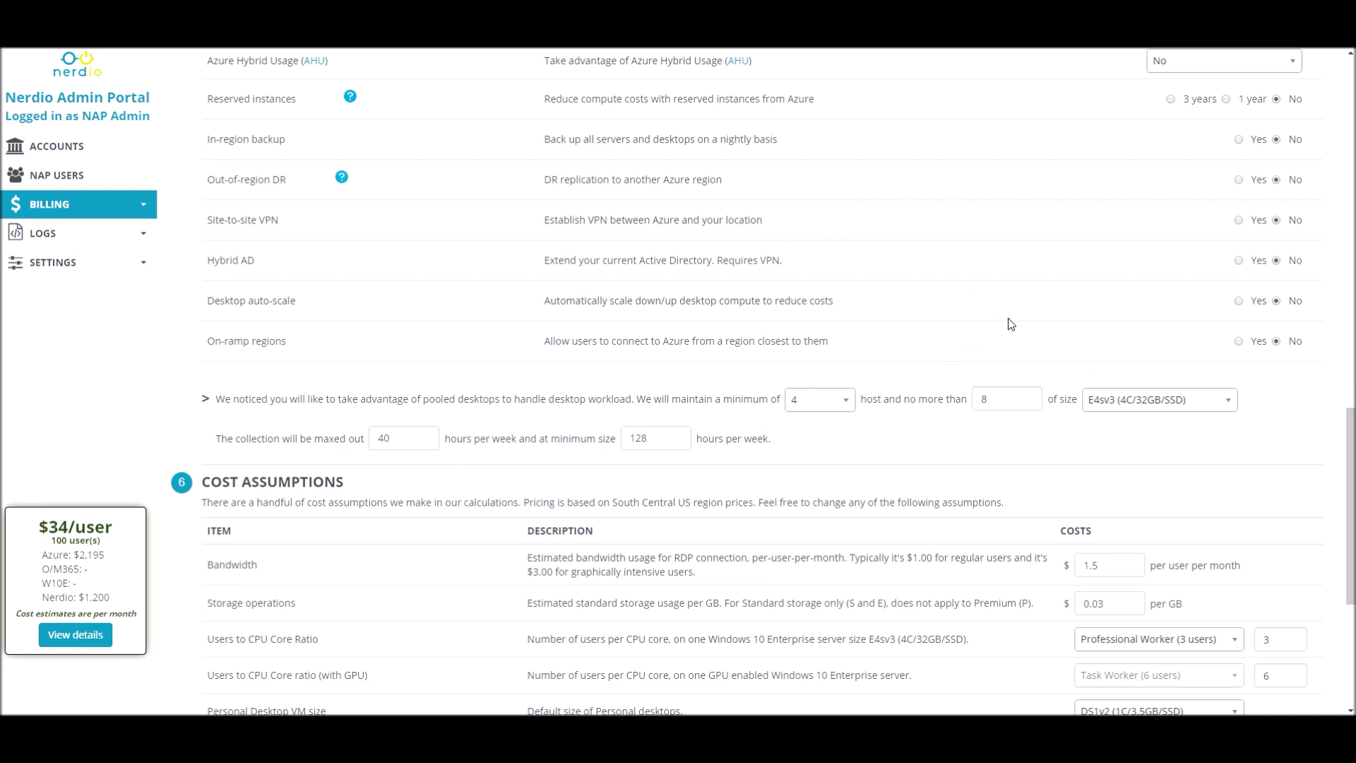
{"action": "left_click", "coordinate": [1239, 301]}
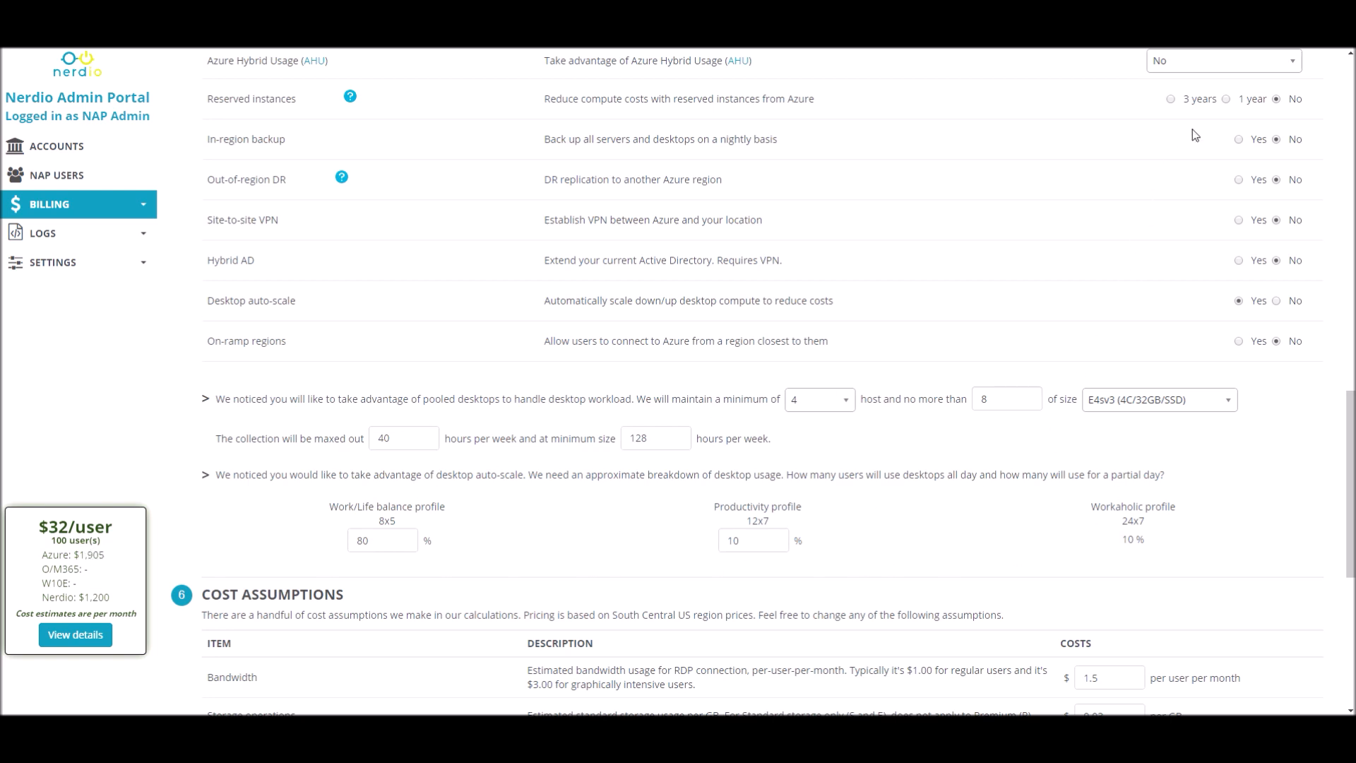
{"action": "left_click", "coordinate": [1226, 102]}
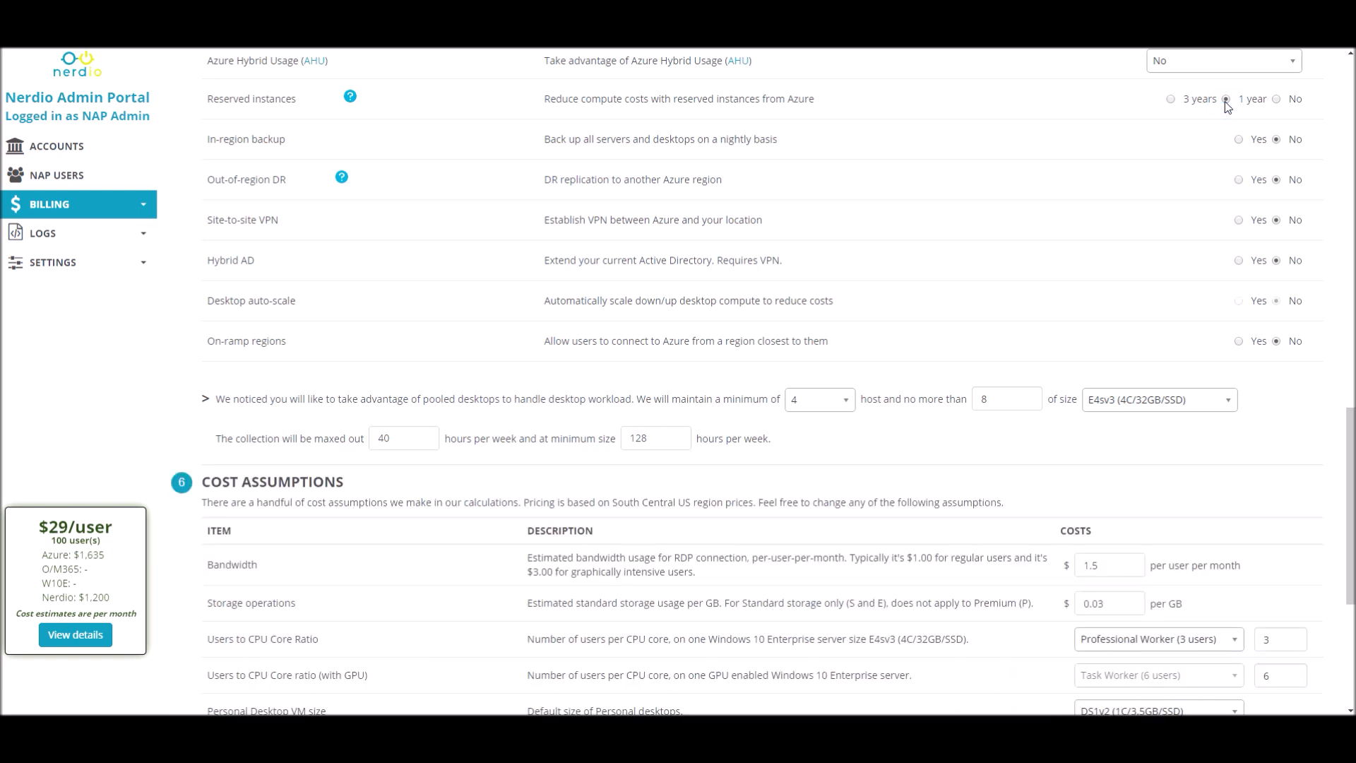
{"action": "left_click", "coordinate": [1173, 100]}
{"action": "mouse_move", "coordinate": [1276, 303]}
Set the file server's instance size to D4sv3 (4C/16GB/SSD).
{"action": "scroll", "coordinate": [857, 388], "scroll_direction": "up", "scroll_amount": 5}
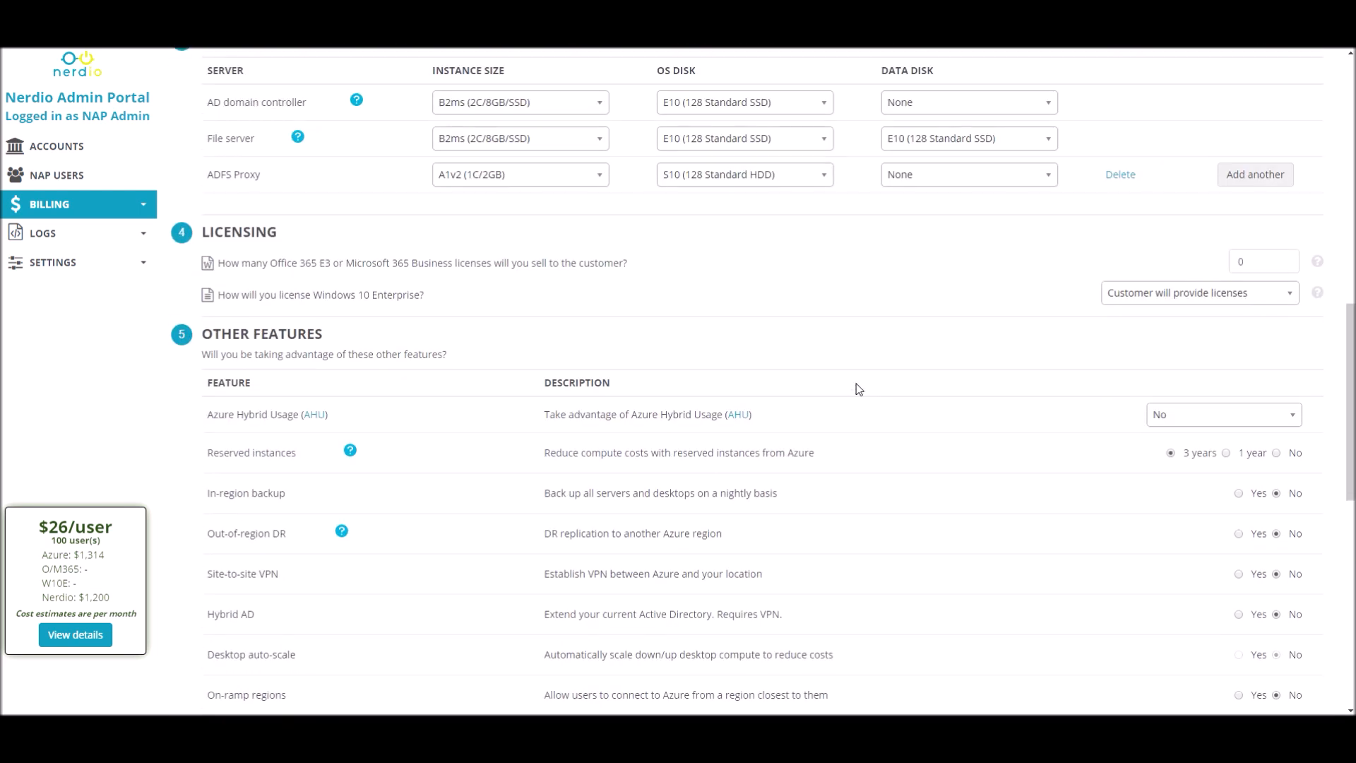
{"action": "scroll", "coordinate": [858, 388], "scroll_direction": "up", "scroll_amount": 5}
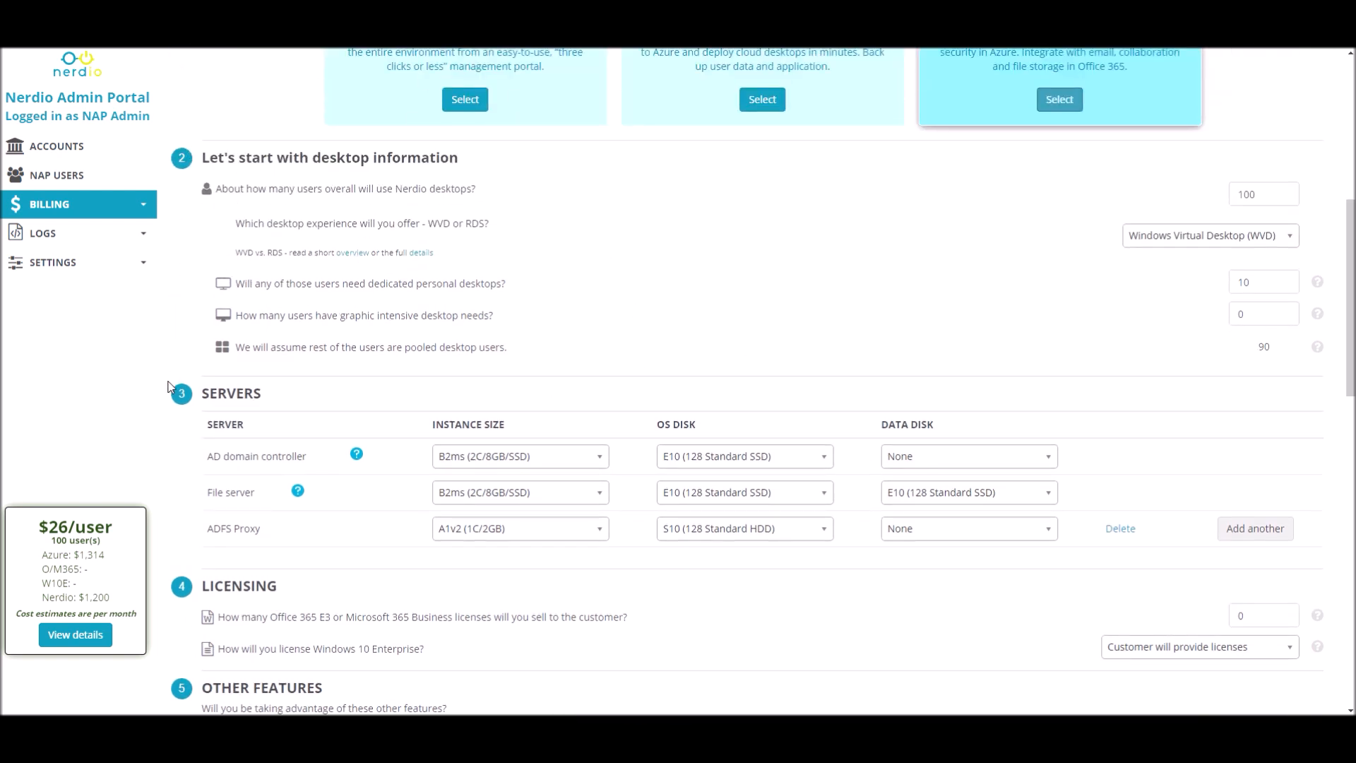
{"action": "scroll", "coordinate": [821, 381], "scroll_direction": "down", "scroll_amount": 1}
{"action": "scroll", "coordinate": [820, 386], "scroll_direction": "down", "scroll_amount": 1}
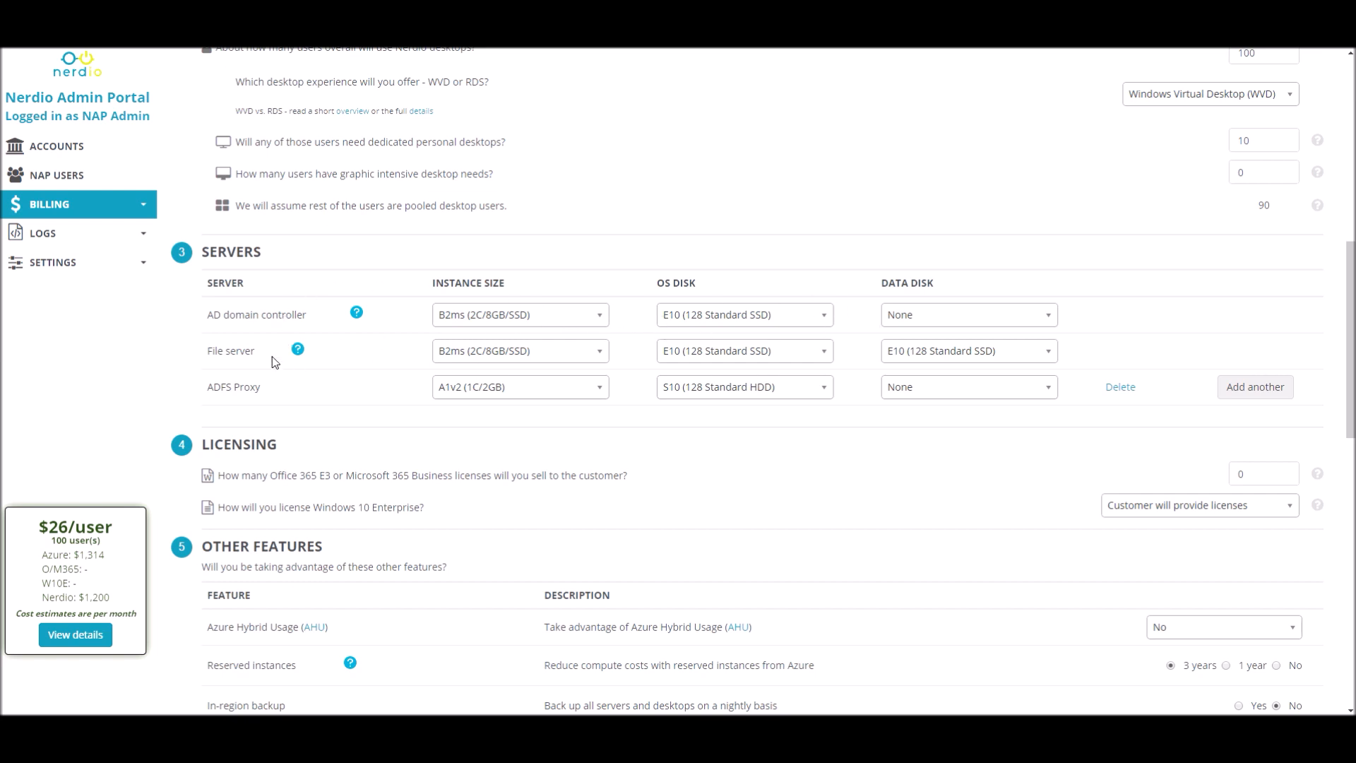
{"action": "left_click", "coordinate": [587, 355]}
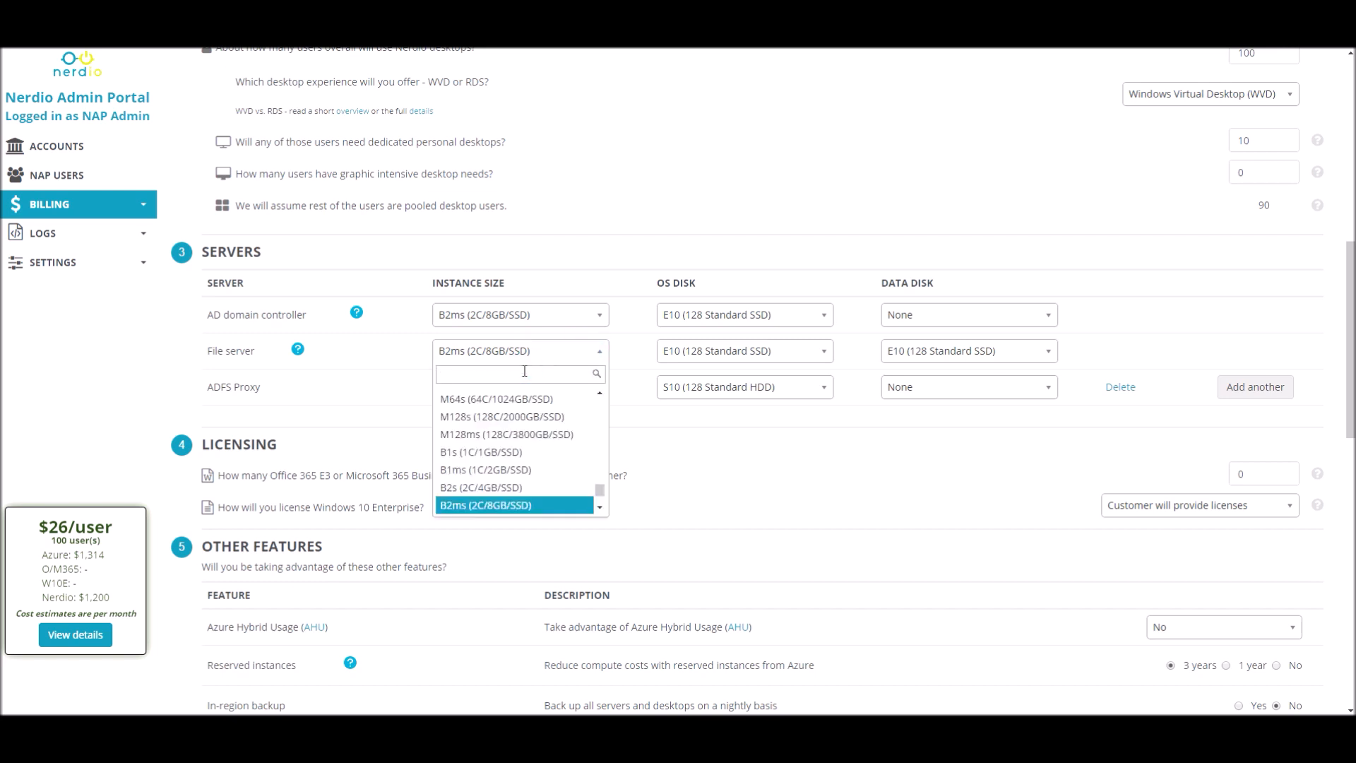
{"action": "type", "text": "d4"}
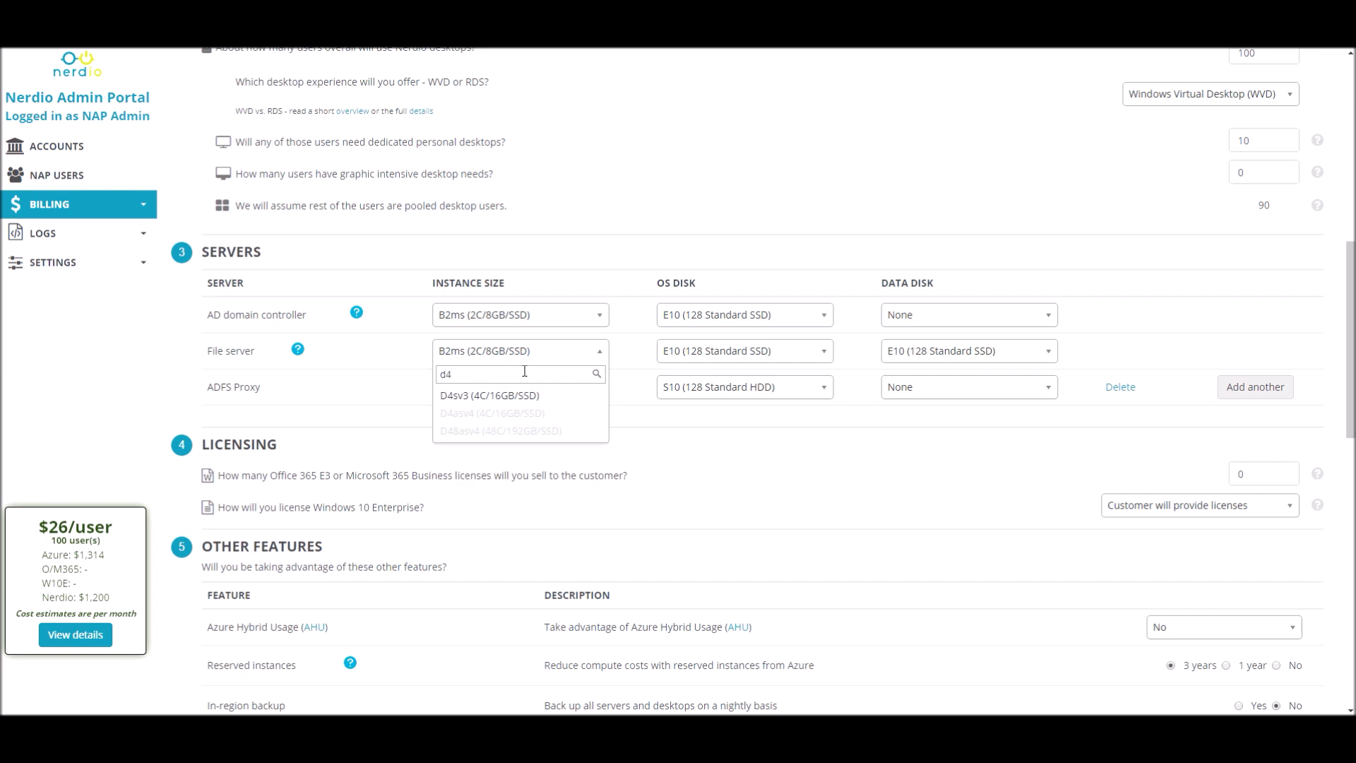
{"action": "key", "text": "Return"}
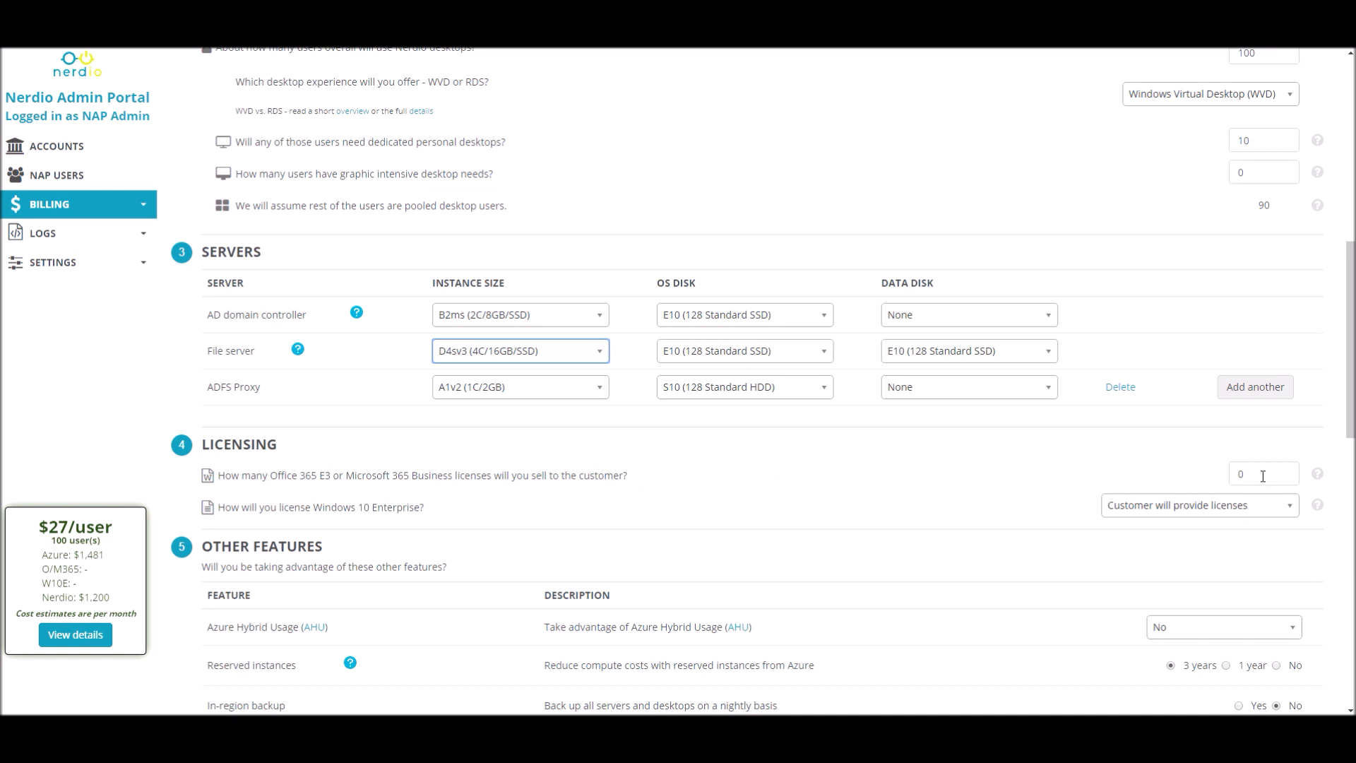
Try 25 Office 365 E3 or Microsoft 365 Business licenses and CSP-sold Windows 10 Enterprise licenses, reverting the latter to customer-provided.
{"action": "left_click_drag", "start_coordinate": [1263, 476], "coordinate": [1234, 475]}
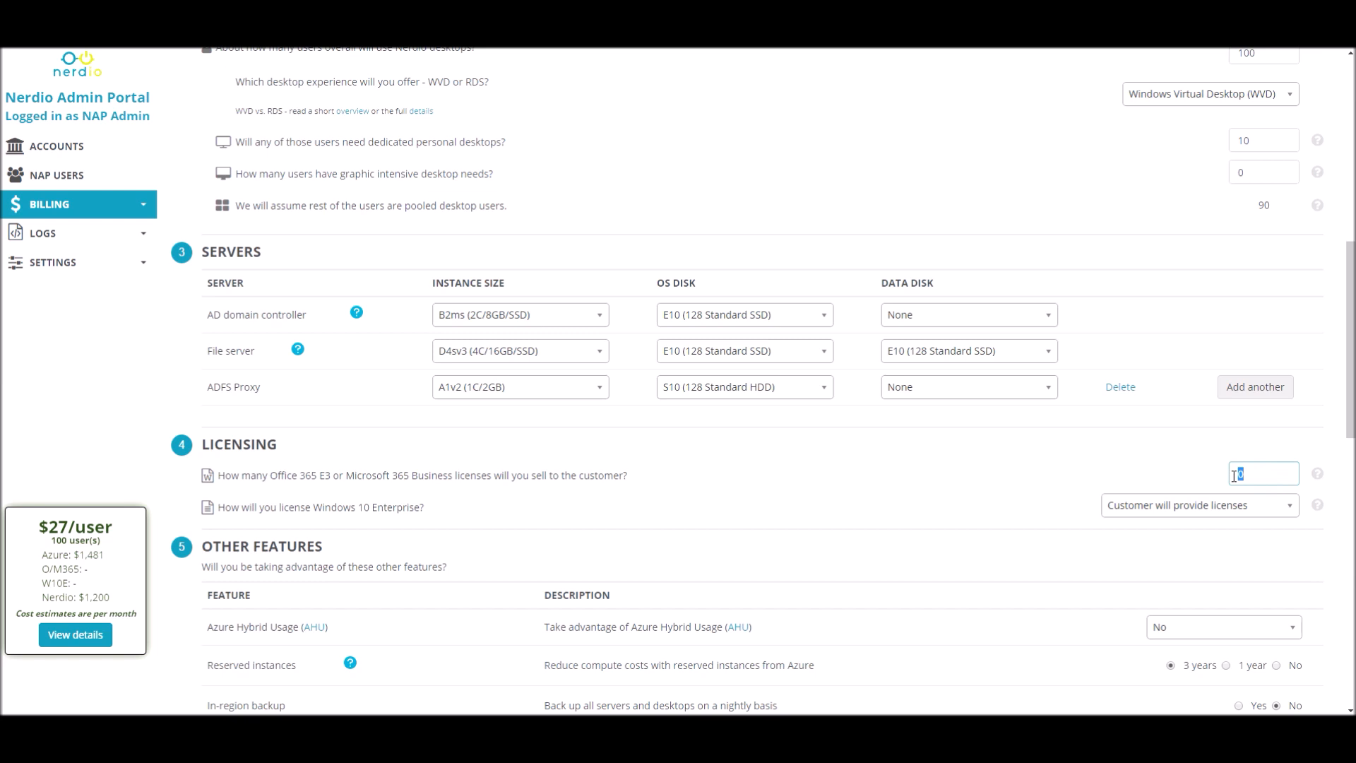
{"action": "type", "text": "25"}
{"action": "left_click", "coordinate": [1138, 467]}
{"action": "left_click", "coordinate": [1236, 511]}
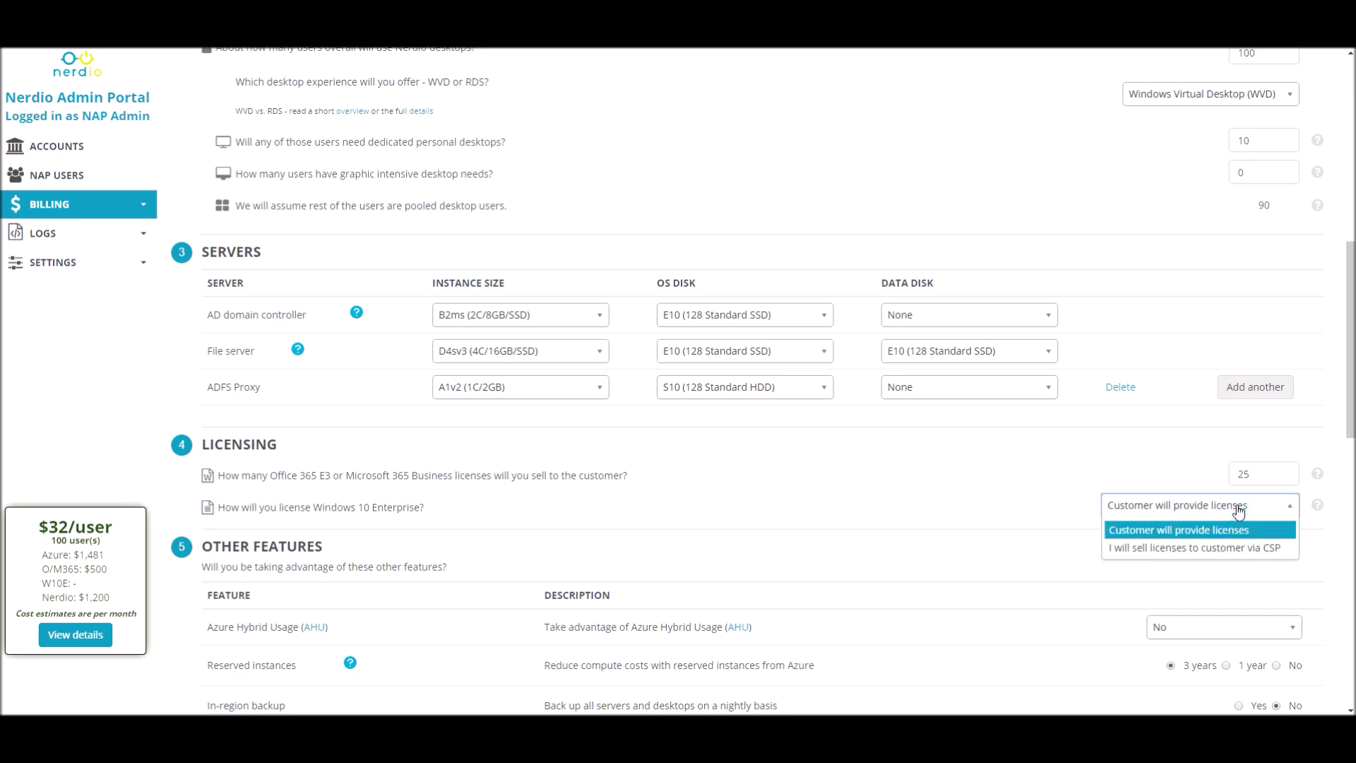
{"action": "left_click", "coordinate": [1143, 549]}
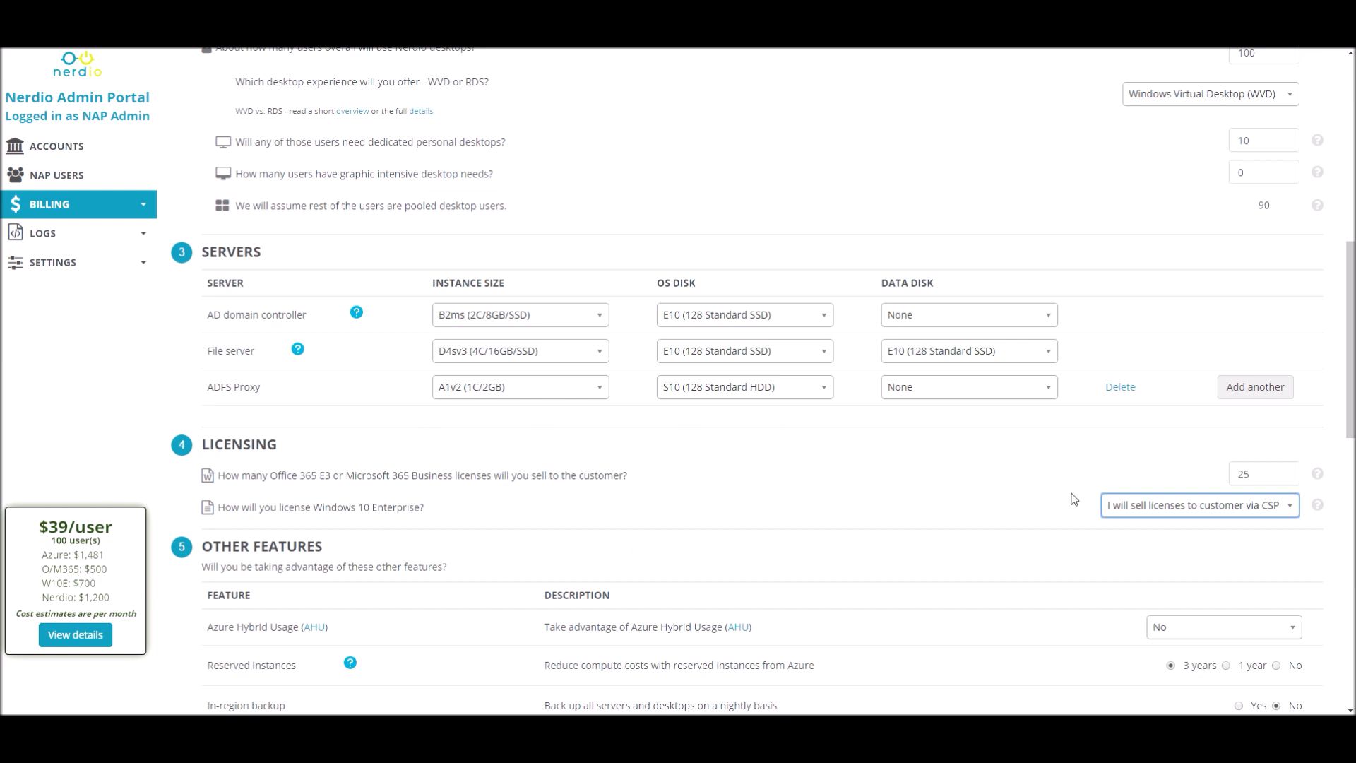
{"action": "left_click", "coordinate": [1238, 522]}
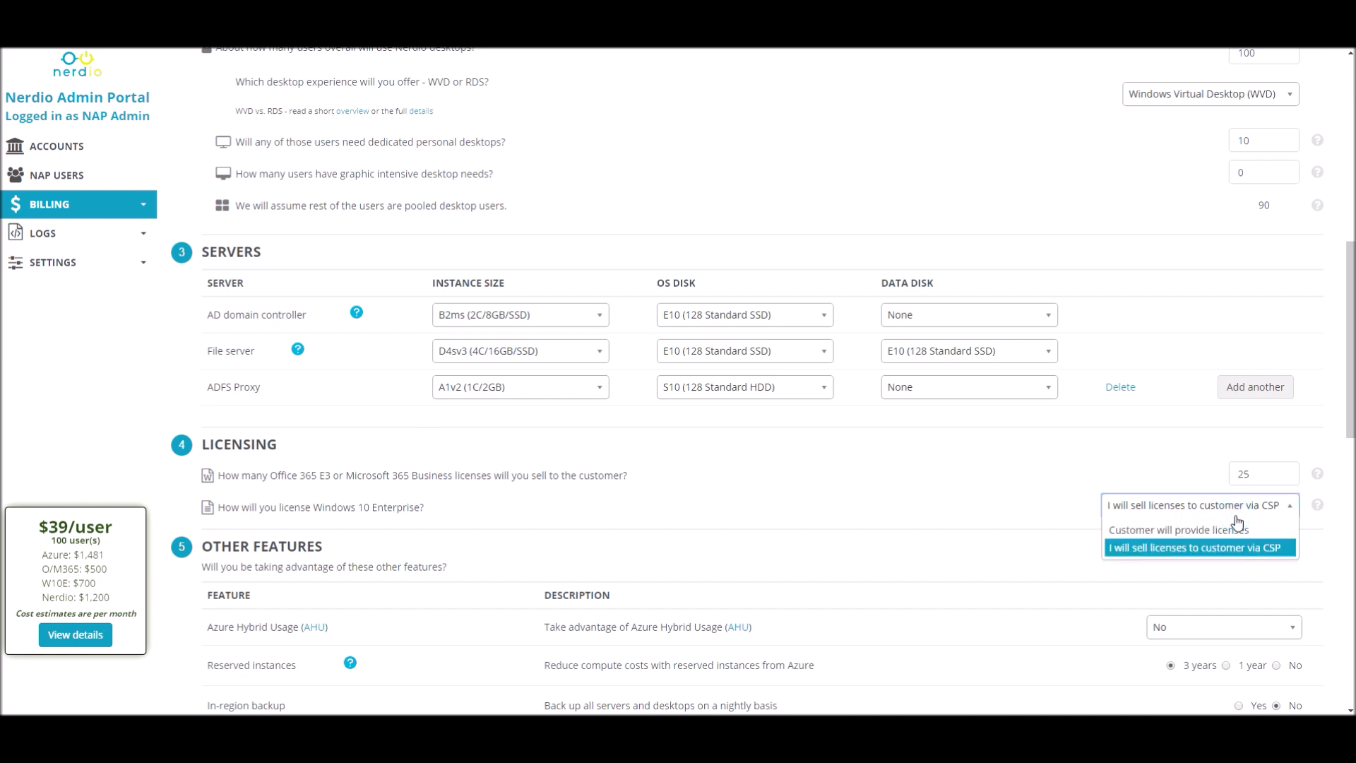
{"action": "left_click", "coordinate": [1196, 526]}
Set the number of Office 365 E3 or Microsoft 365 Business licenses sold to the customer to 100.
{"action": "double_click", "coordinate": [1257, 472]}
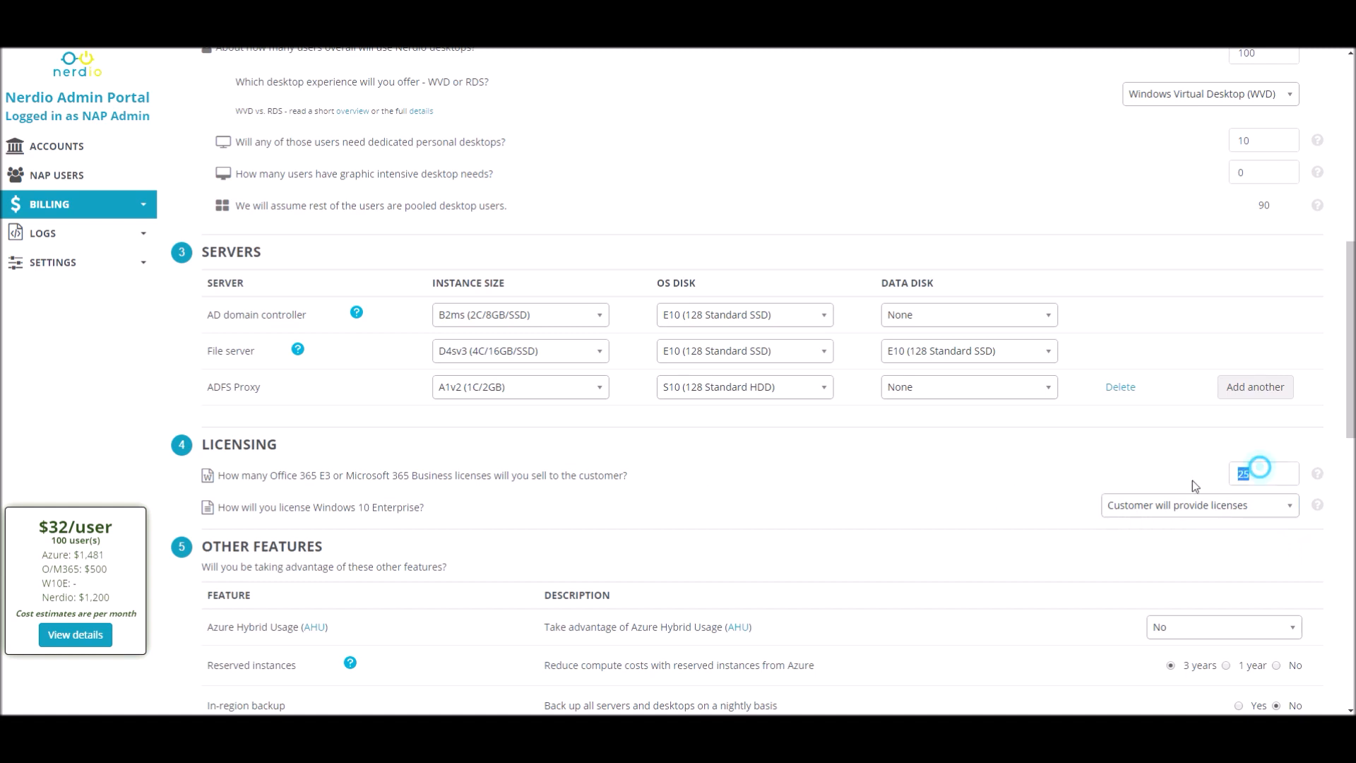
{"action": "type", "text": "100"}
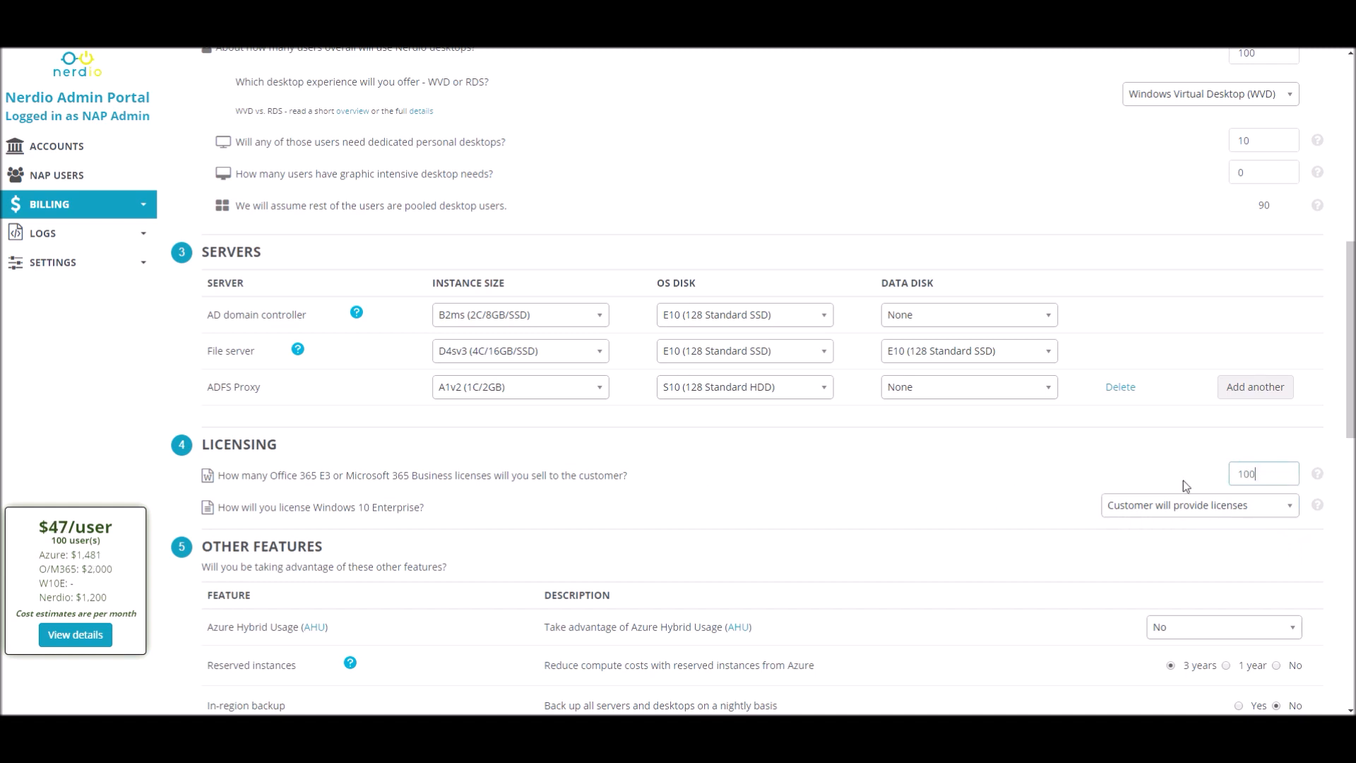
{"action": "left_click", "coordinate": [1184, 481]}
Switch to the Azure Pricing calculator and add Virtual Machines to the estimate.
{"action": "scroll", "coordinate": [756, 120], "scroll_direction": "down", "scroll_amount": 2}
{"action": "scroll", "coordinate": [756, 120], "scroll_direction": "down", "scroll_amount": 1}
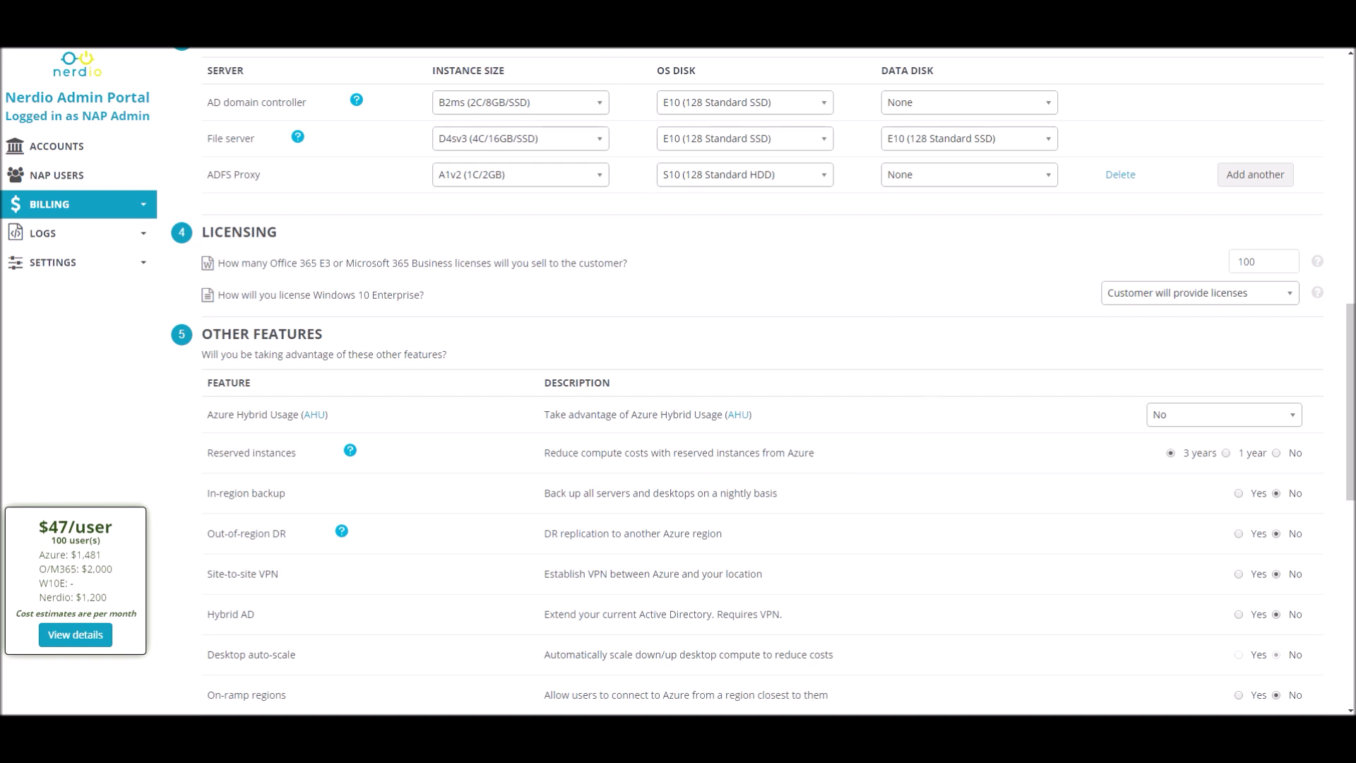
{"action": "left_click", "coordinate": [608, 28]}
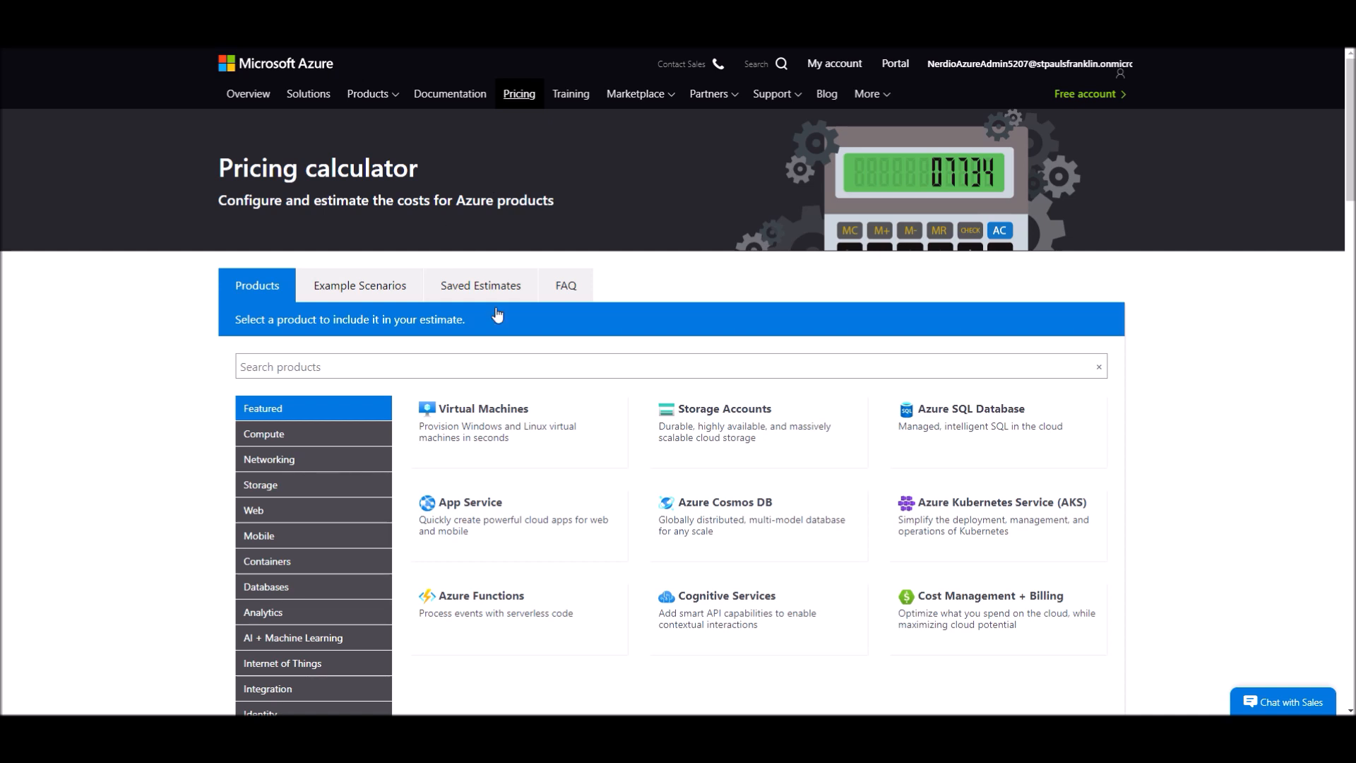
{"action": "left_click", "coordinate": [459, 443]}
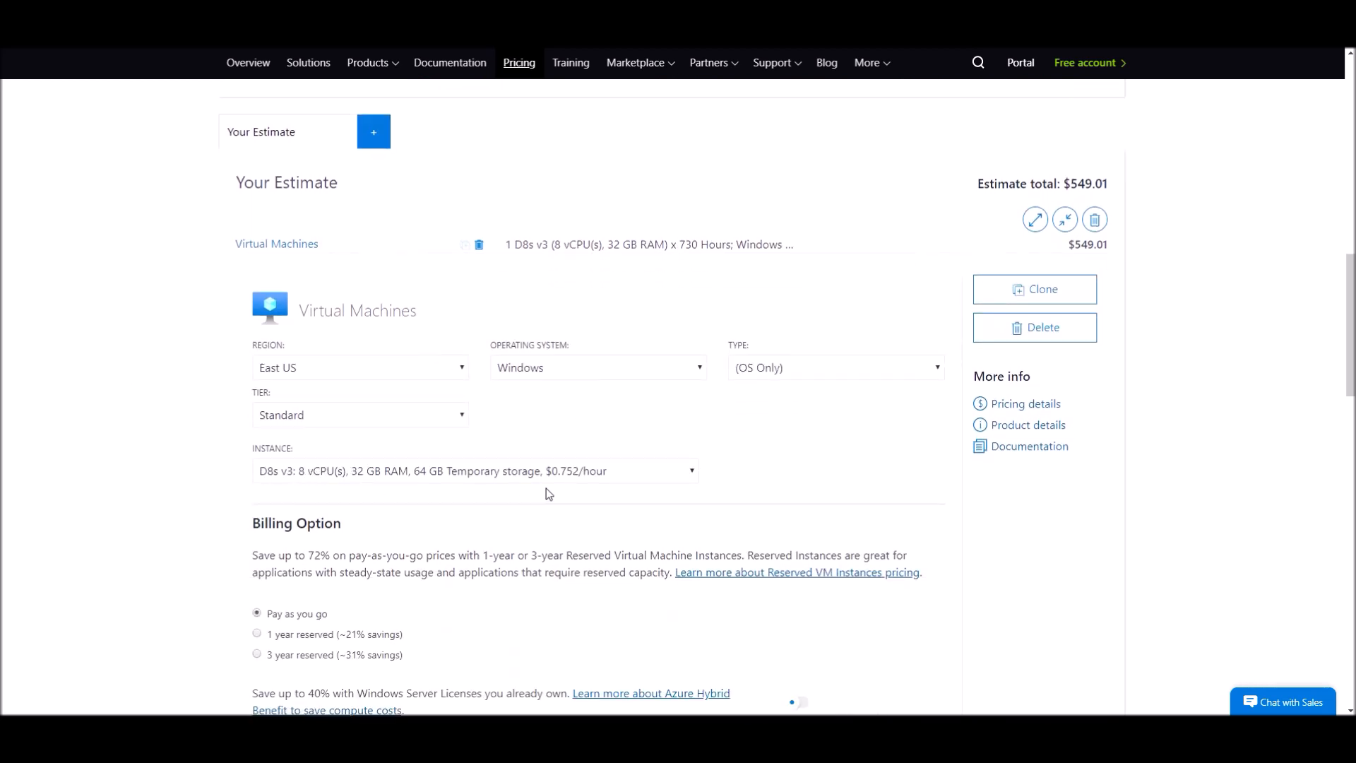
Compare the D8s v3 virtual machine's pay as you go and 1 year reserved costs, and select 3 year reserved billing.
{"action": "scroll", "coordinate": [545, 489], "scroll_direction": "down", "scroll_amount": 3}
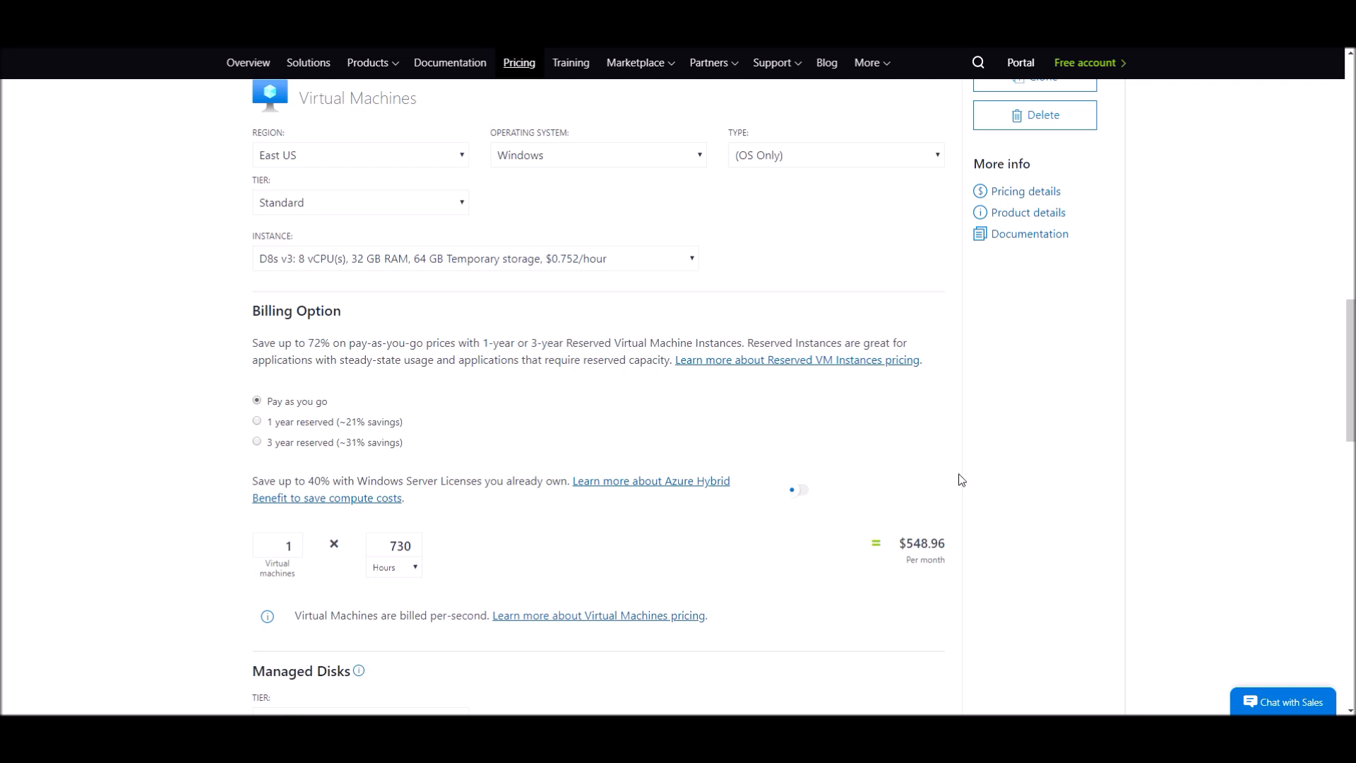
{"action": "left_click_drag", "start_coordinate": [902, 542], "coordinate": [955, 544]}
{"action": "left_click", "coordinate": [939, 512]}
{"action": "left_click", "coordinate": [258, 422]}
{"action": "left_click", "coordinate": [315, 400]}
{"action": "left_click", "coordinate": [302, 421]}
{"action": "left_click", "coordinate": [336, 444]}
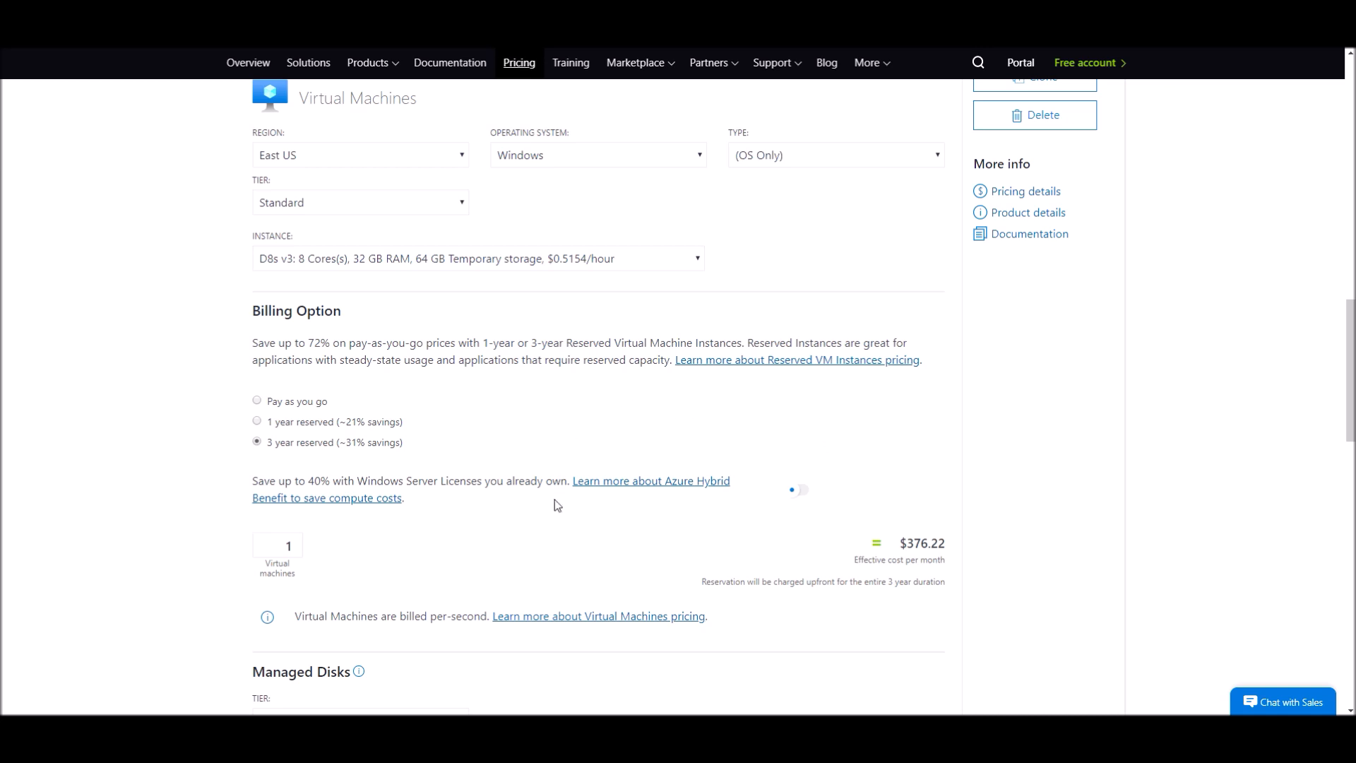
Compare pay as you go without Azure Hybrid Benefit against 3 year reserved with it, keeping 3 year reserved and the benefit enabled.
{"action": "left_click", "coordinate": [794, 491]}
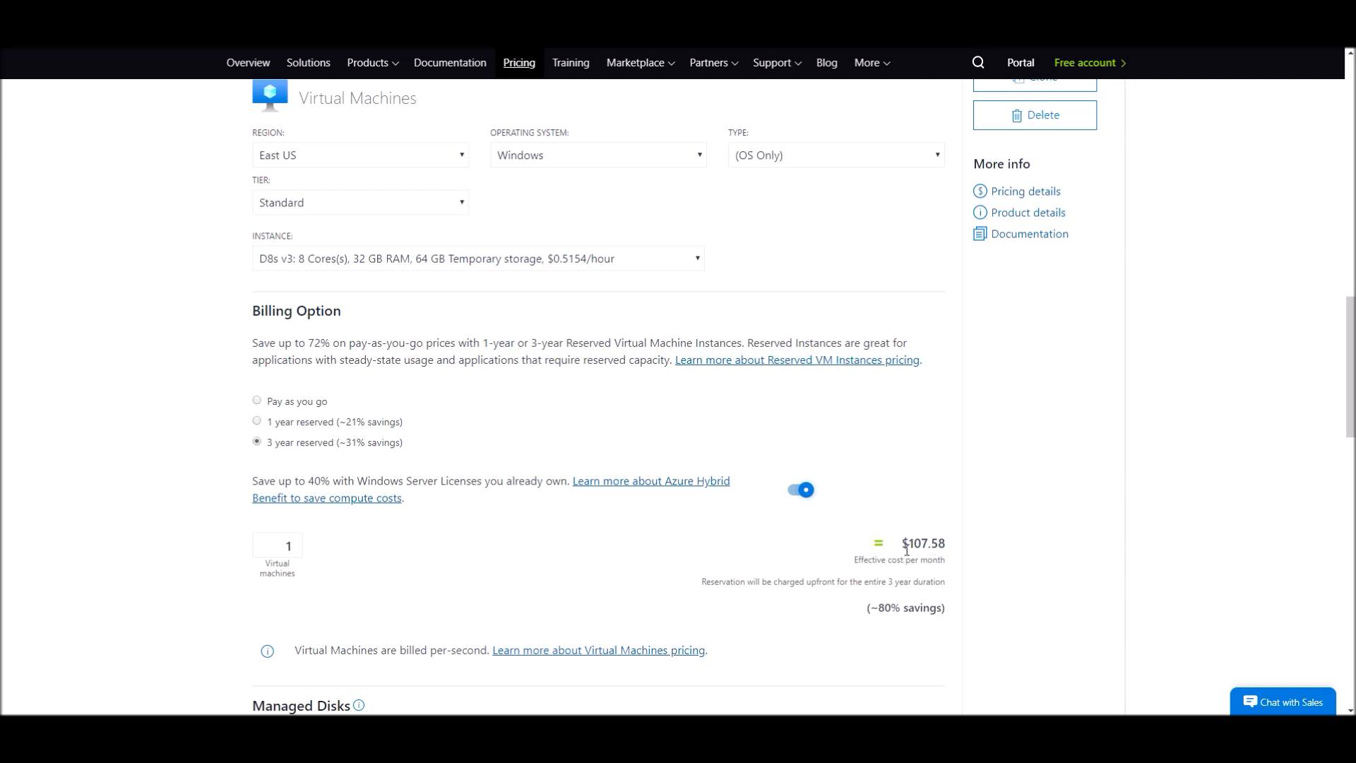
{"action": "left_click", "coordinate": [803, 489]}
{"action": "left_click", "coordinate": [302, 404]}
{"action": "left_click", "coordinate": [299, 442]}
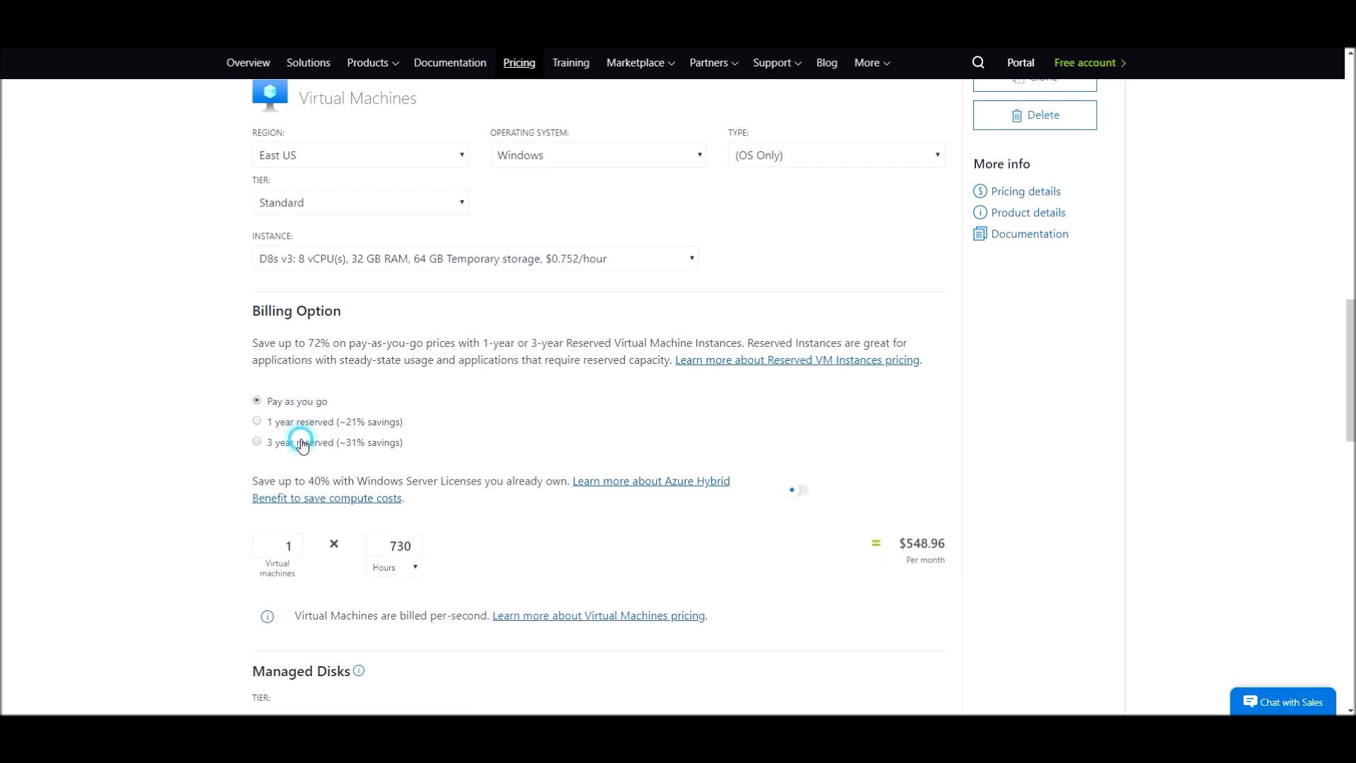
{"action": "left_click", "coordinate": [805, 494]}
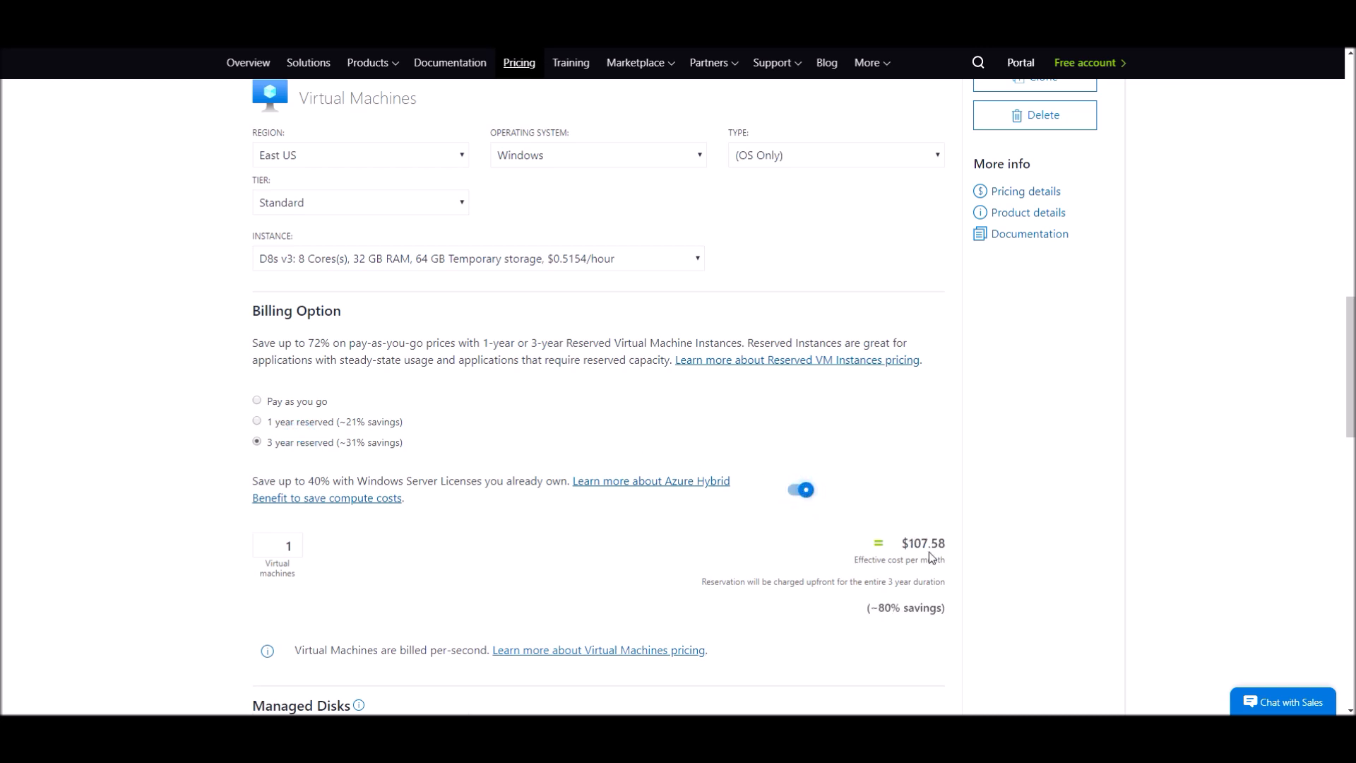
Calculate the 36-month savings in Calculator as 550 - 107 multiplied by 36, and minimize it.
{"action": "mouse_move", "coordinate": [1173, 729]}
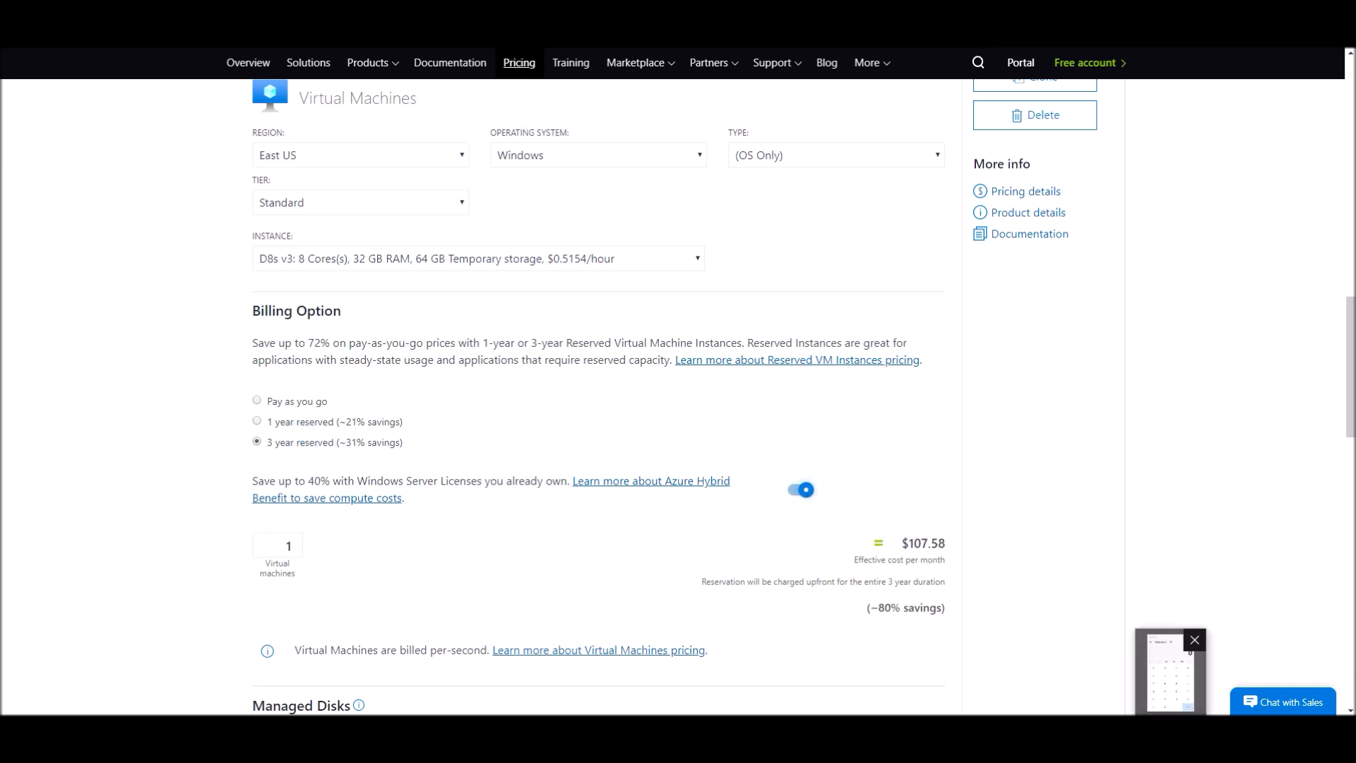
{"action": "left_click", "coordinate": [1174, 692]}
{"action": "left_click_drag", "start_coordinate": [1103, 195], "coordinate": [1065, 192]}
{"action": "type", "text": "555"}
{"action": "key", "text": "BackSpace"}
{"action": "type", "text": "0 - 107"}
{"action": "key", "text": "Return"}
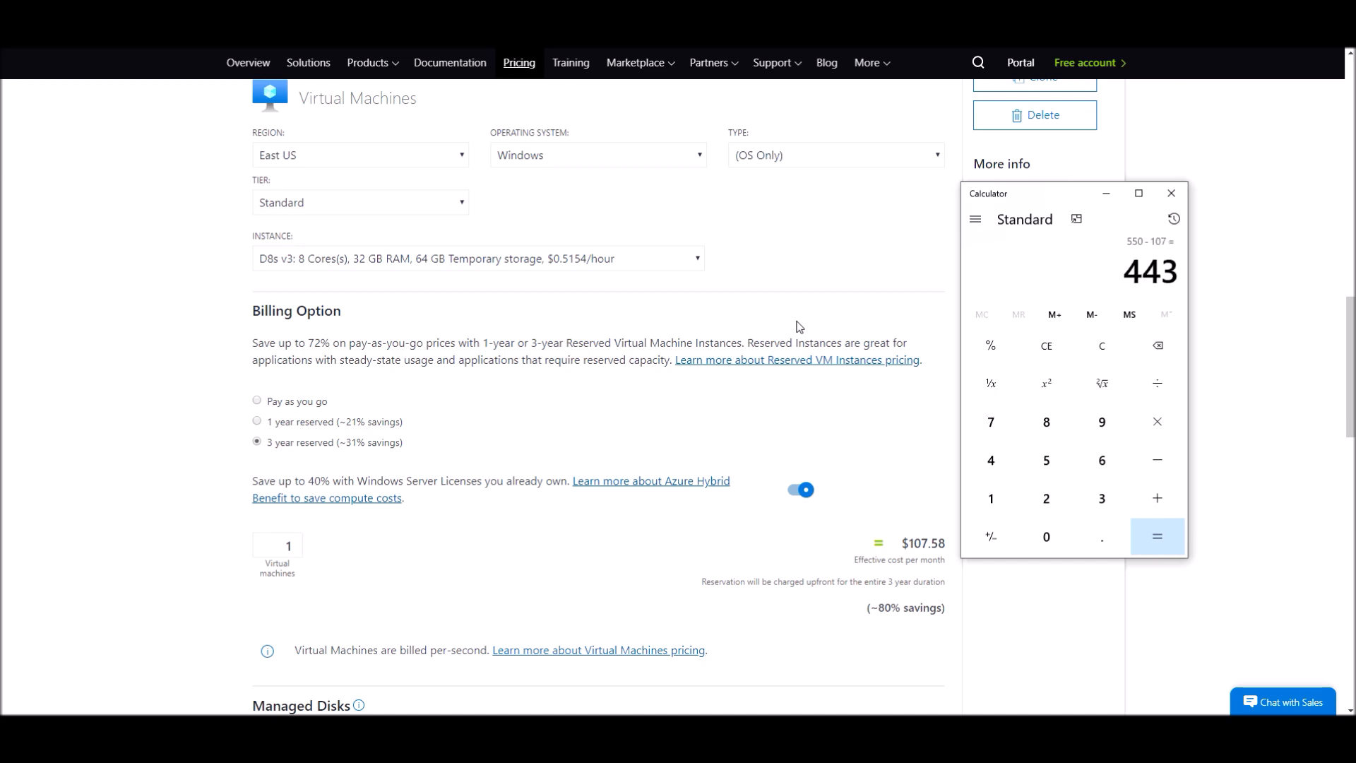
{"action": "type", "text": "*36"}
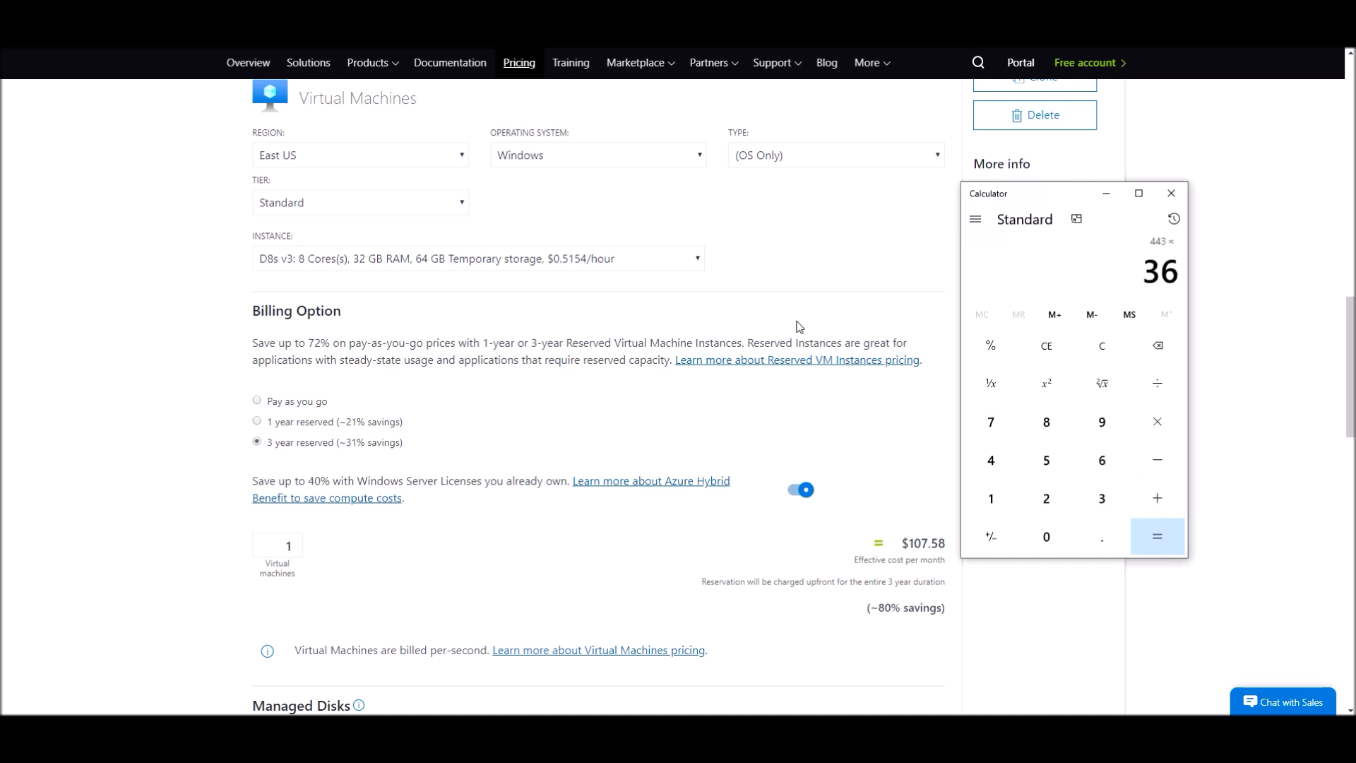
{"action": "key", "text": "Return"}
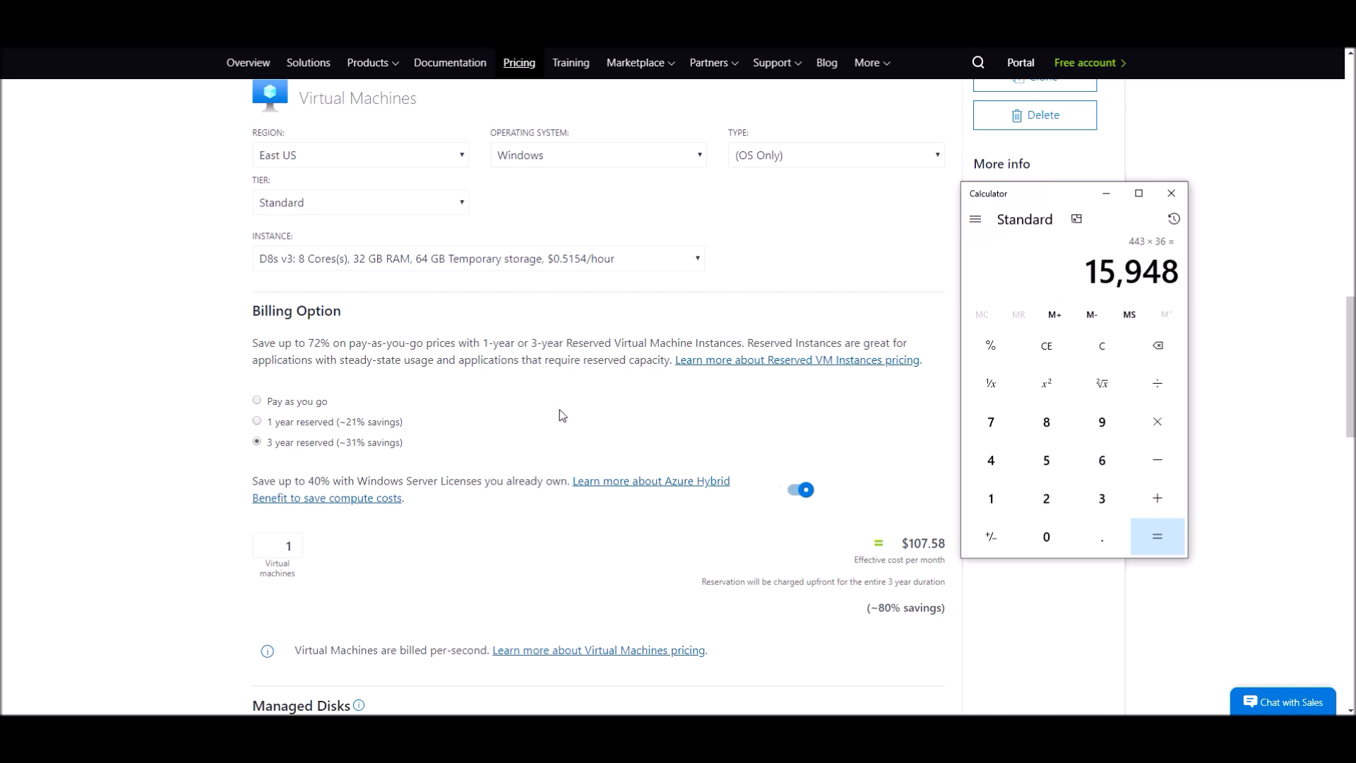
{"action": "left_click", "coordinate": [1109, 195]}
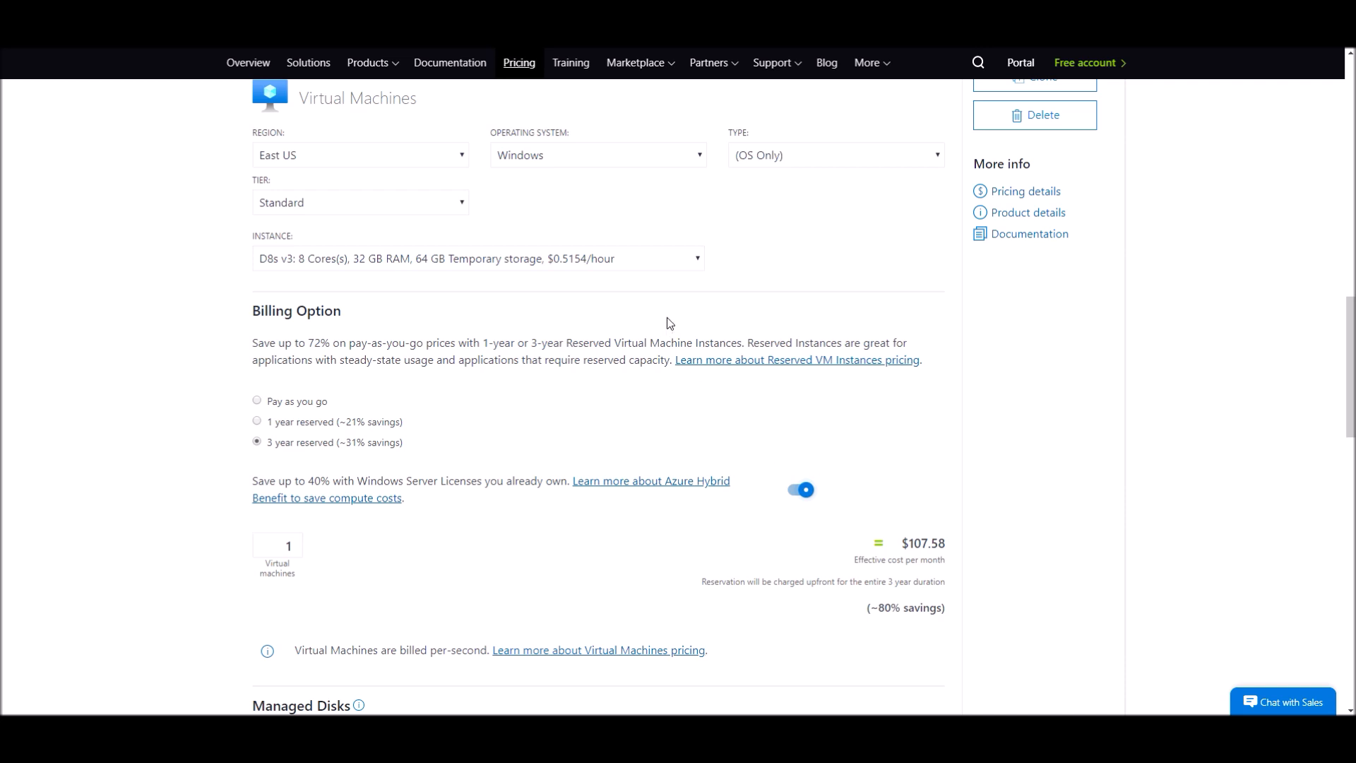
Change the virtual machine instance to B2MS with 2 cores and 8 GB RAM.
{"action": "left_click", "coordinate": [662, 263]}
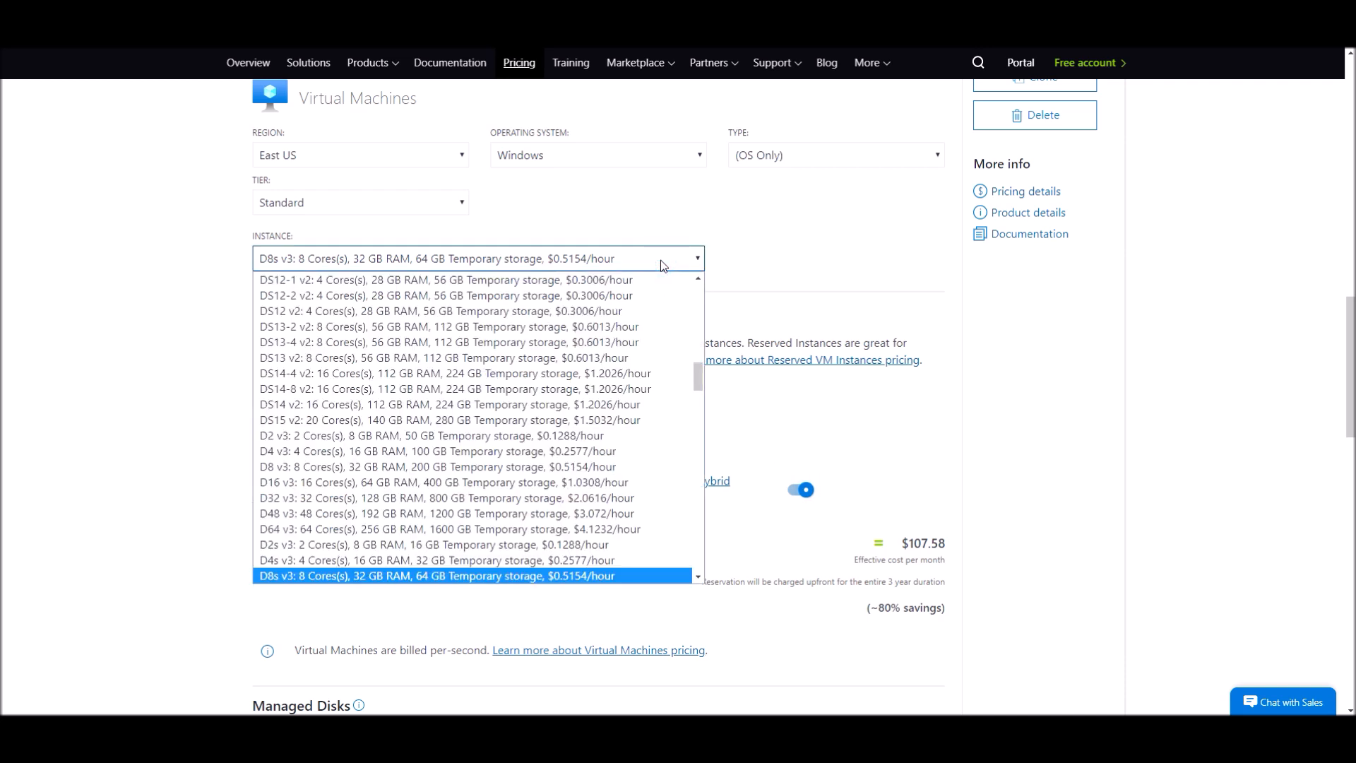
{"action": "key", "text": "b"}
{"action": "key", "text": "Down"}
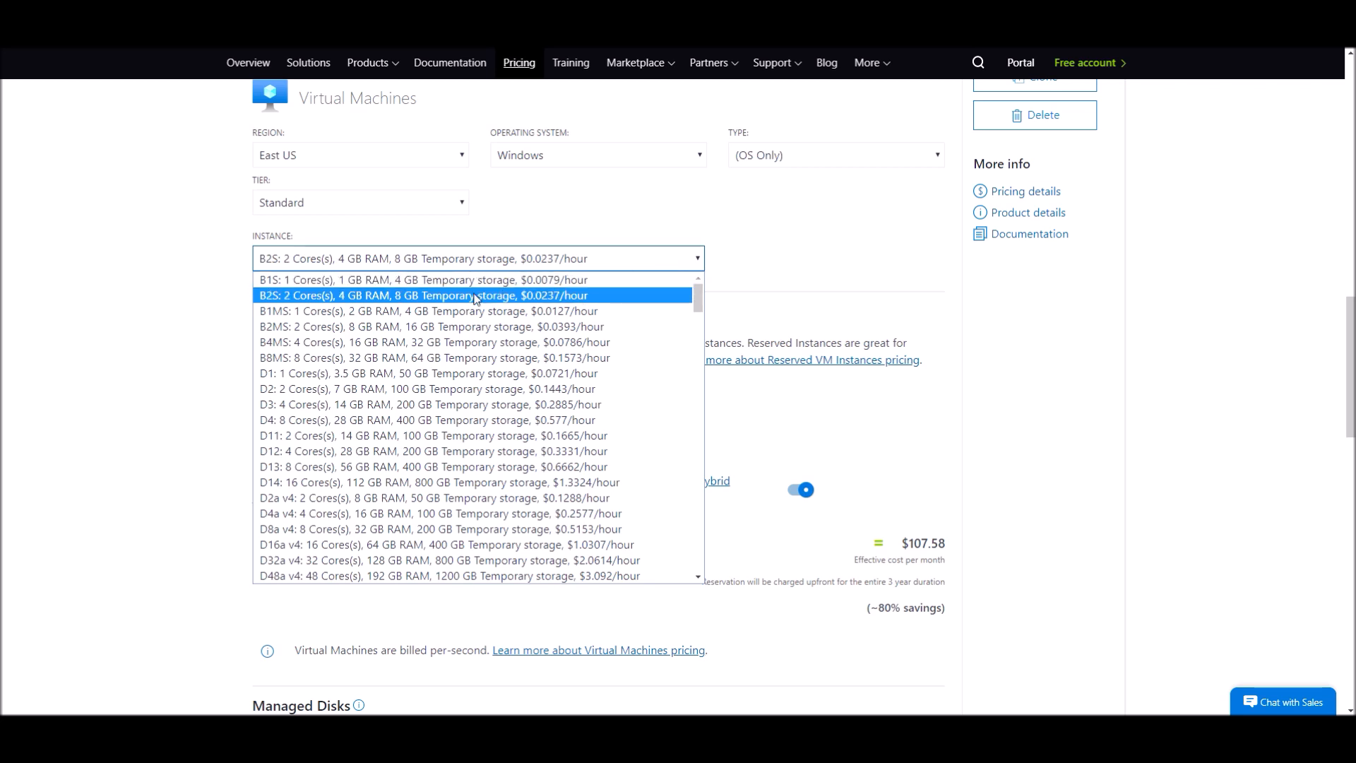
{"action": "left_click", "coordinate": [337, 326]}
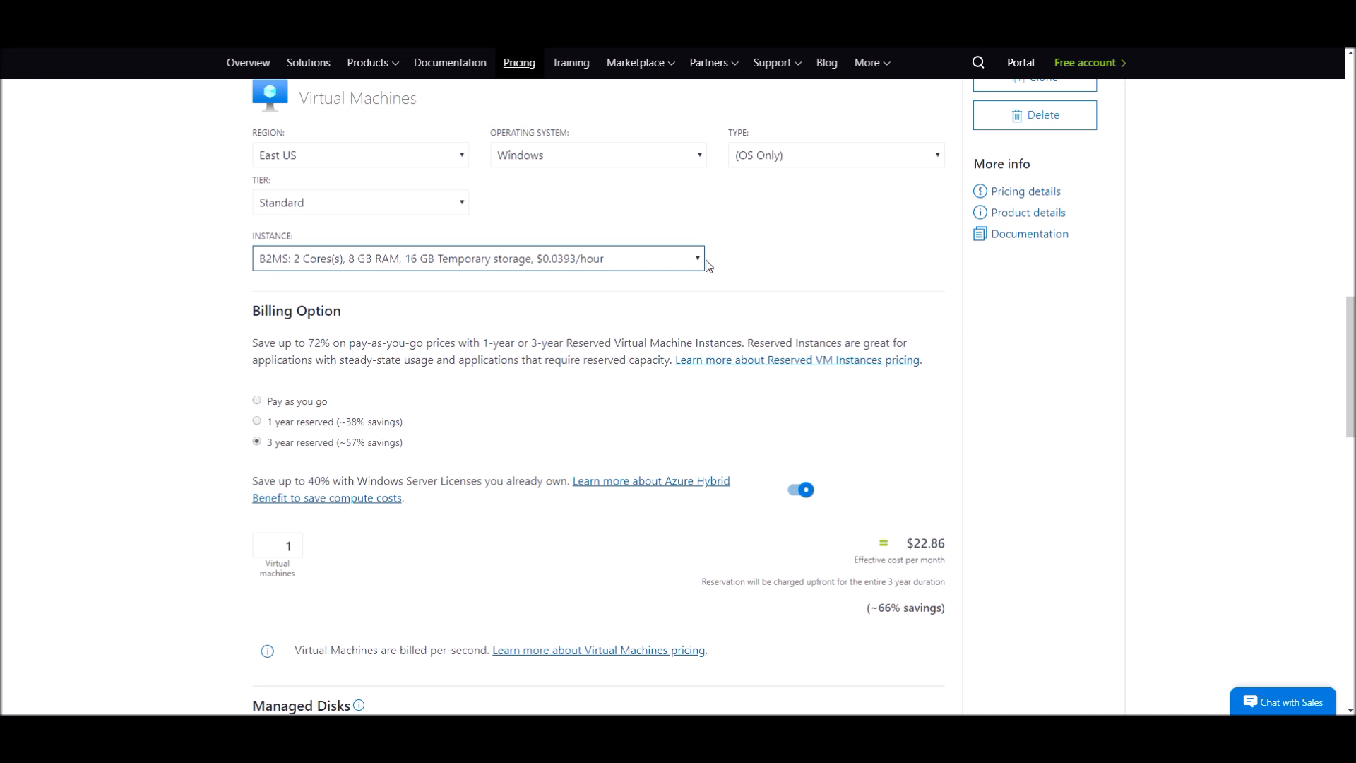
Compare the B2MS instance's cost under pay as you go and 1 year reserved billing, and return to 3 year reserved.
{"action": "left_click", "coordinate": [300, 403]}
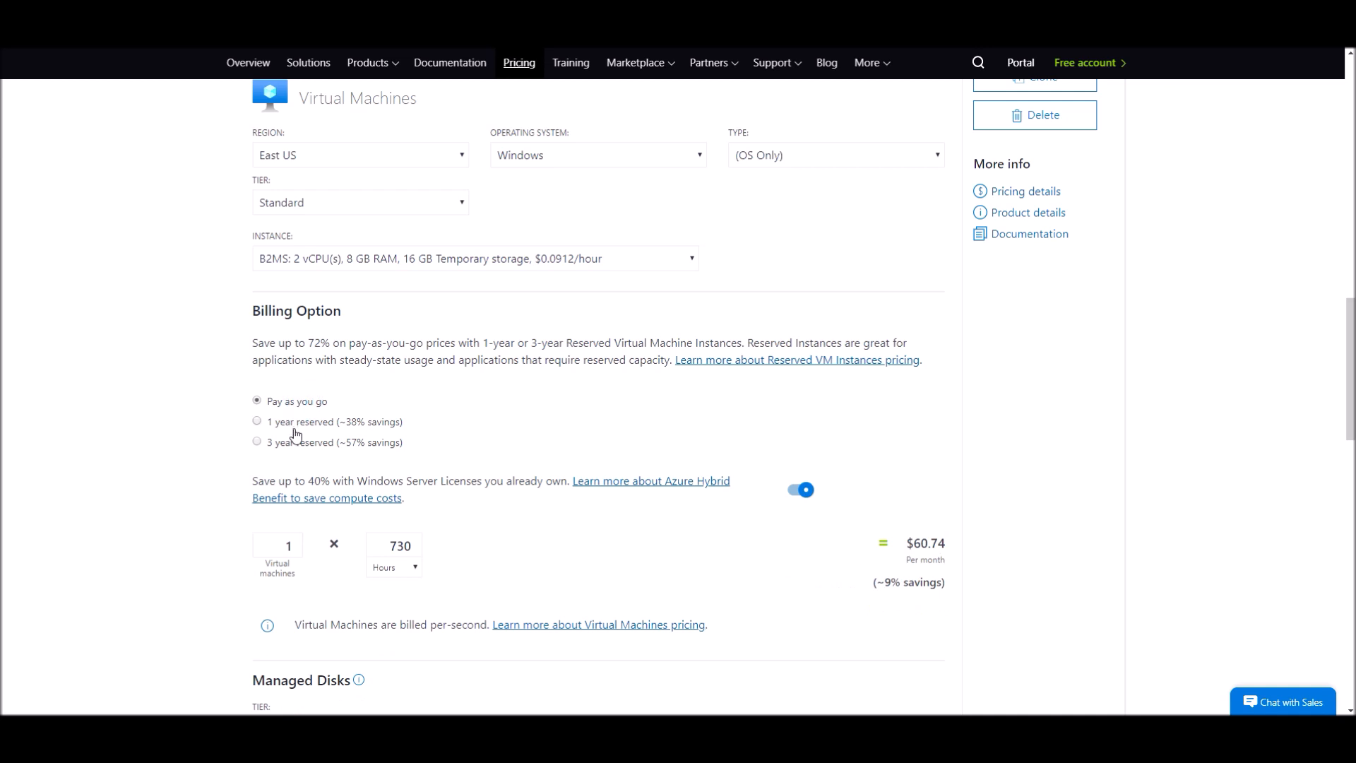
{"action": "left_click", "coordinate": [297, 424]}
{"action": "left_click", "coordinate": [292, 443]}
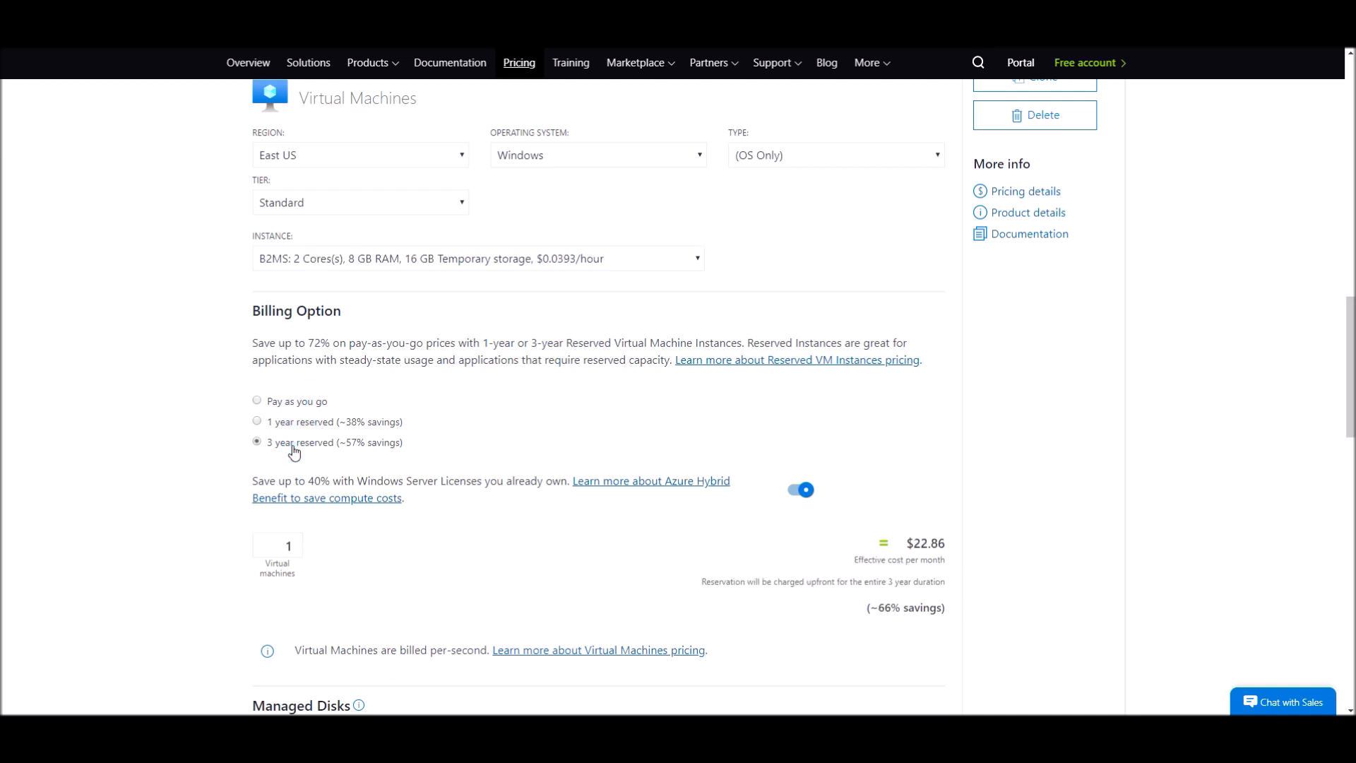
Compare B2MS pay as you go with 3 year reserved, keeping 3 year reserved, and turn Azure Hybrid Benefit off.
{"action": "left_click", "coordinate": [304, 402]}
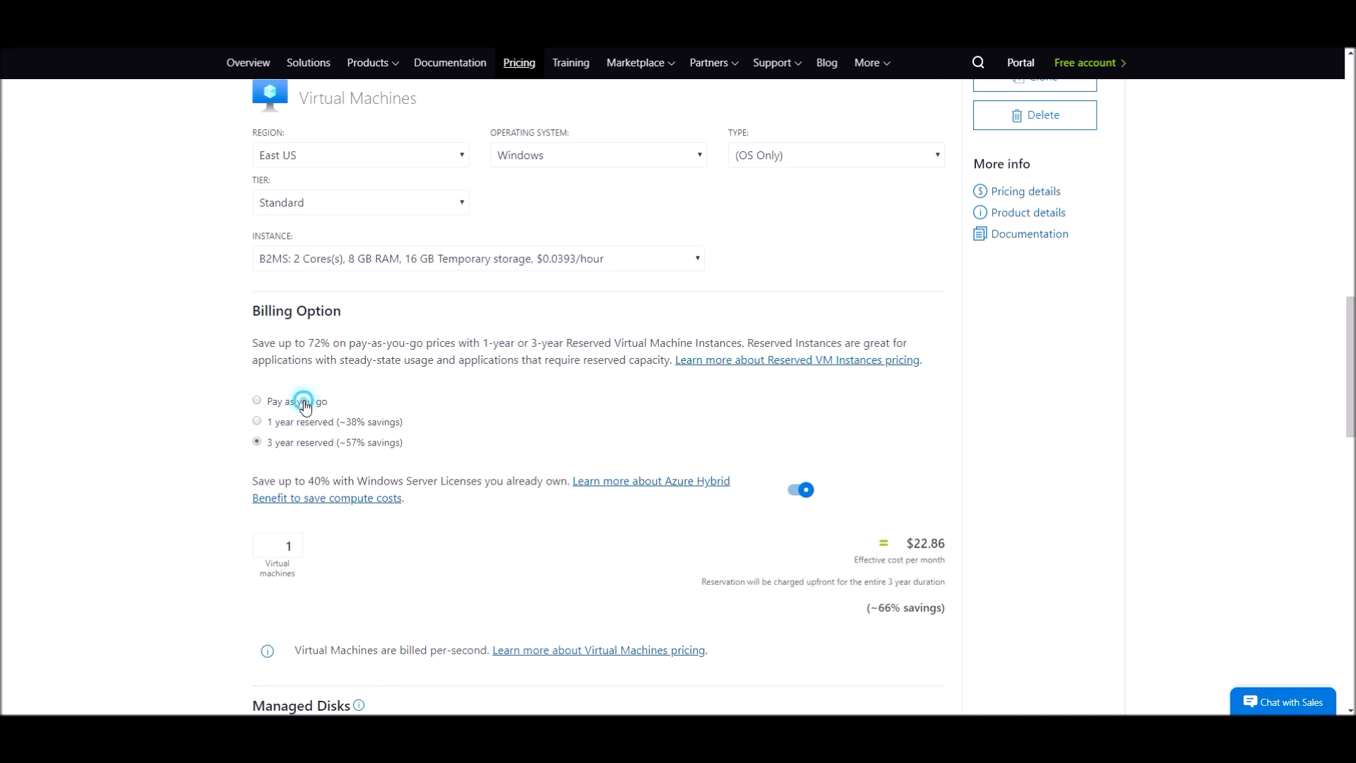
{"action": "left_click", "coordinate": [299, 443]}
{"action": "left_click", "coordinate": [800, 491]}
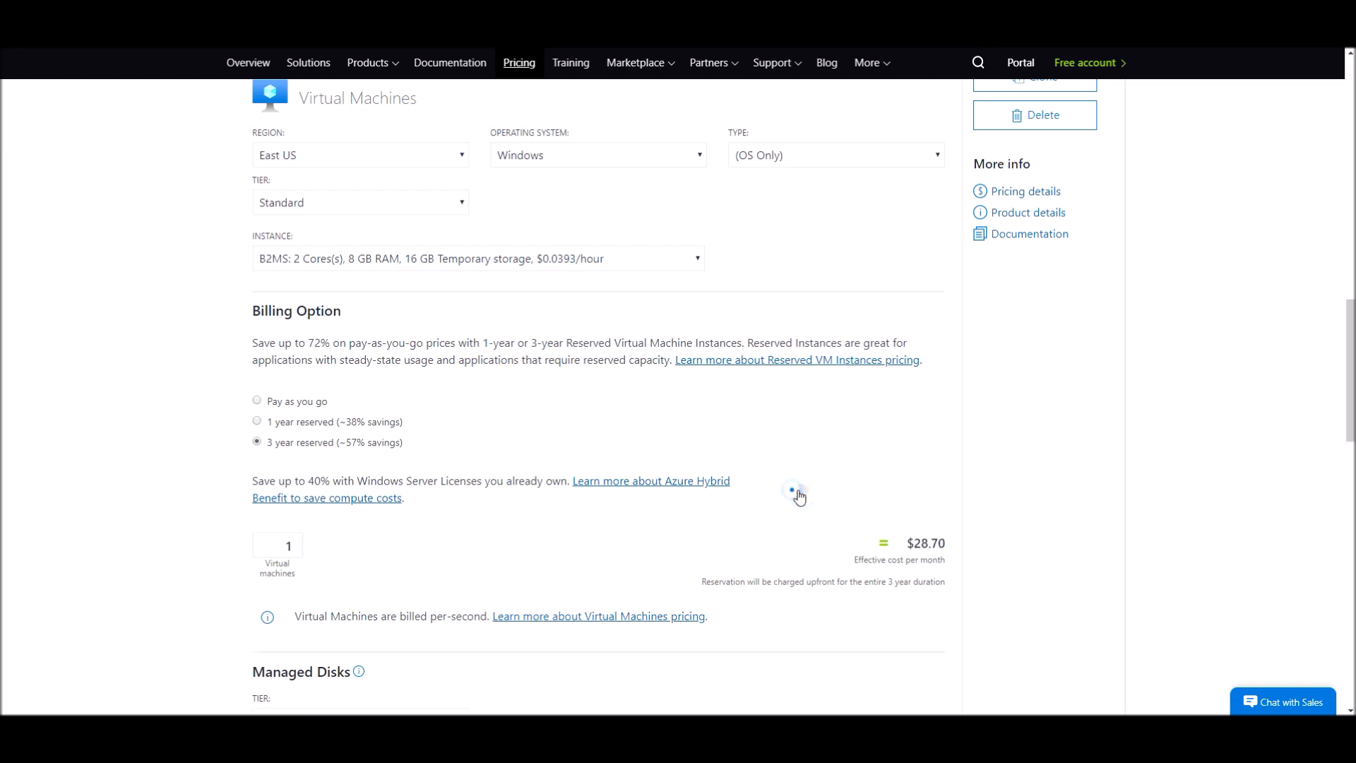
{"action": "left_click", "coordinate": [792, 493]}
{"action": "left_click", "coordinate": [792, 493]}
Calculate the 36-month difference in Calculator as 6 multiplied by 36, and minimize it.
{"action": "left_click", "coordinate": [1095, 728]}
{"action": "left_click", "coordinate": [1045, 346]}
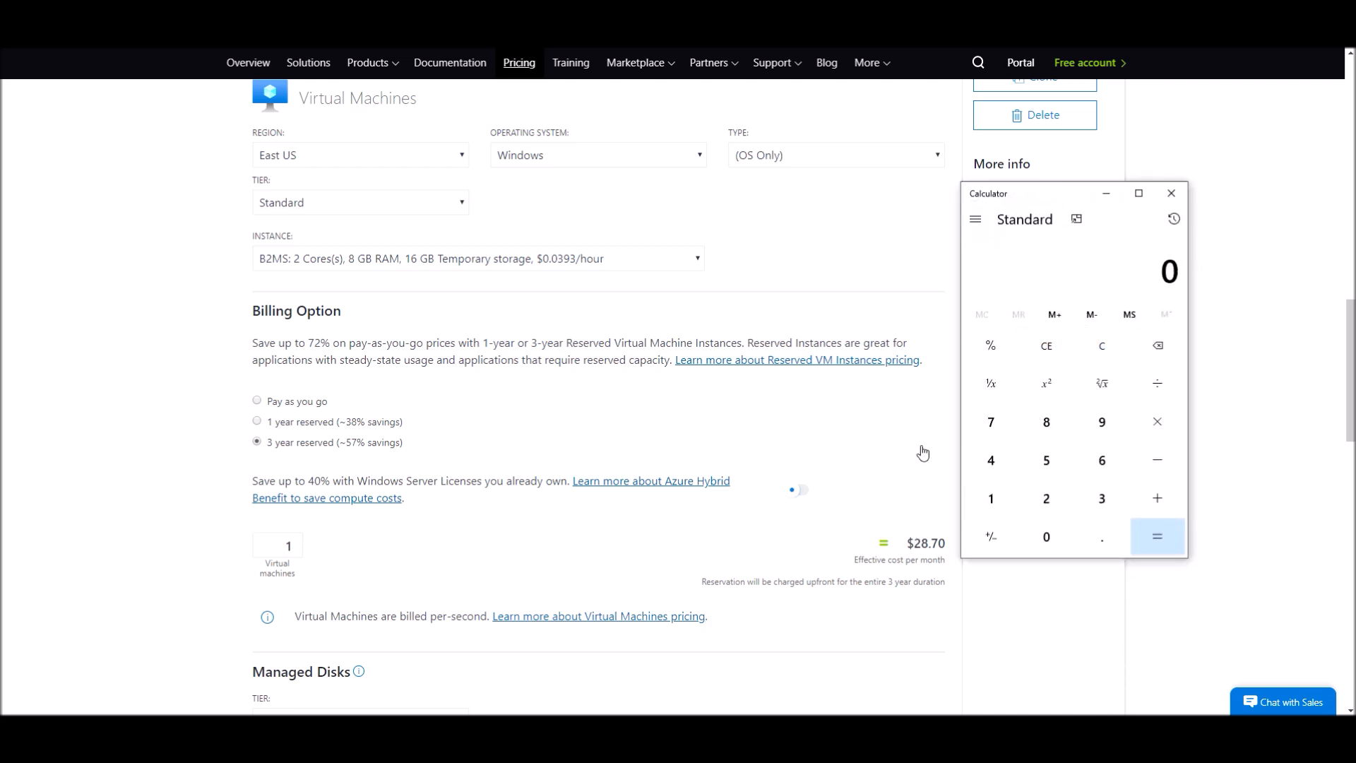
{"action": "key", "text": "6"}
{"action": "key", "text": "asterisk"}
{"action": "type", "text": "36"}
{"action": "key", "text": "Return"}
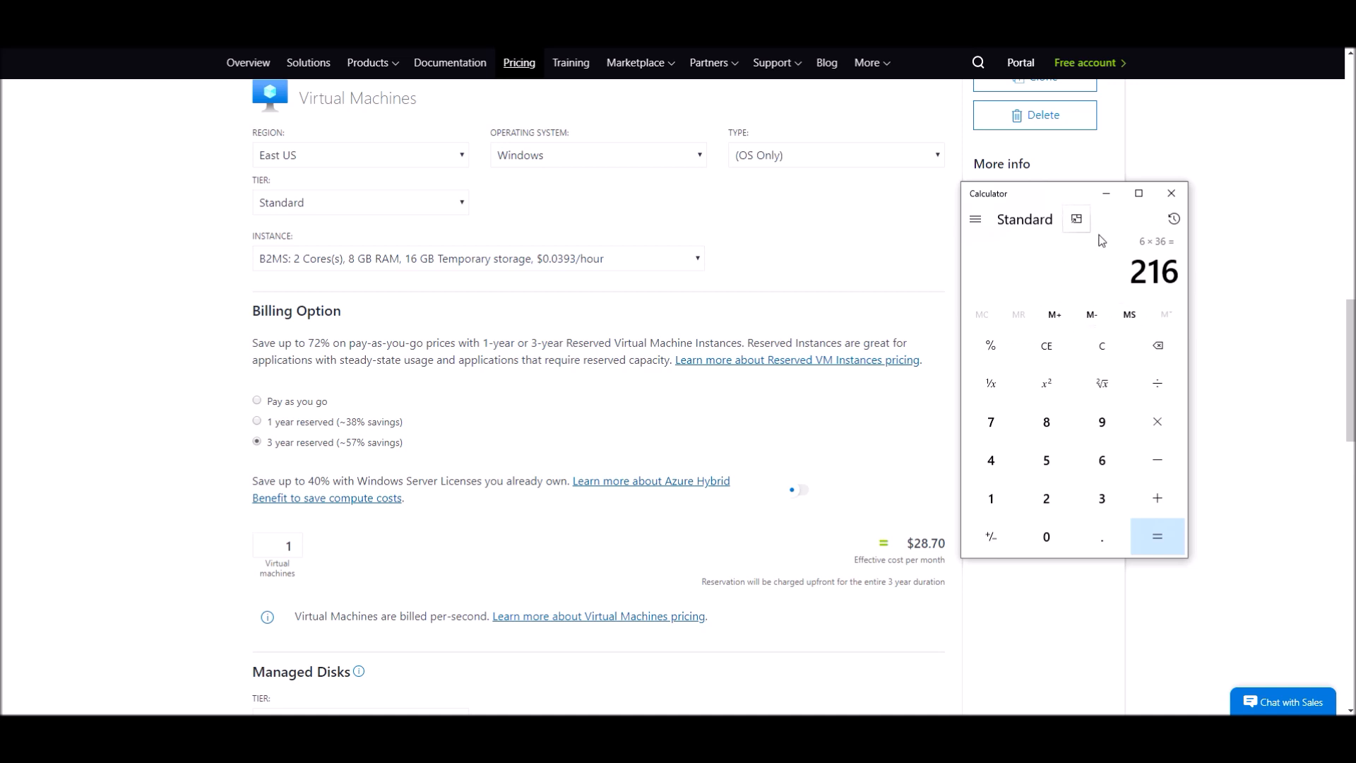
{"action": "left_click", "coordinate": [1114, 202]}
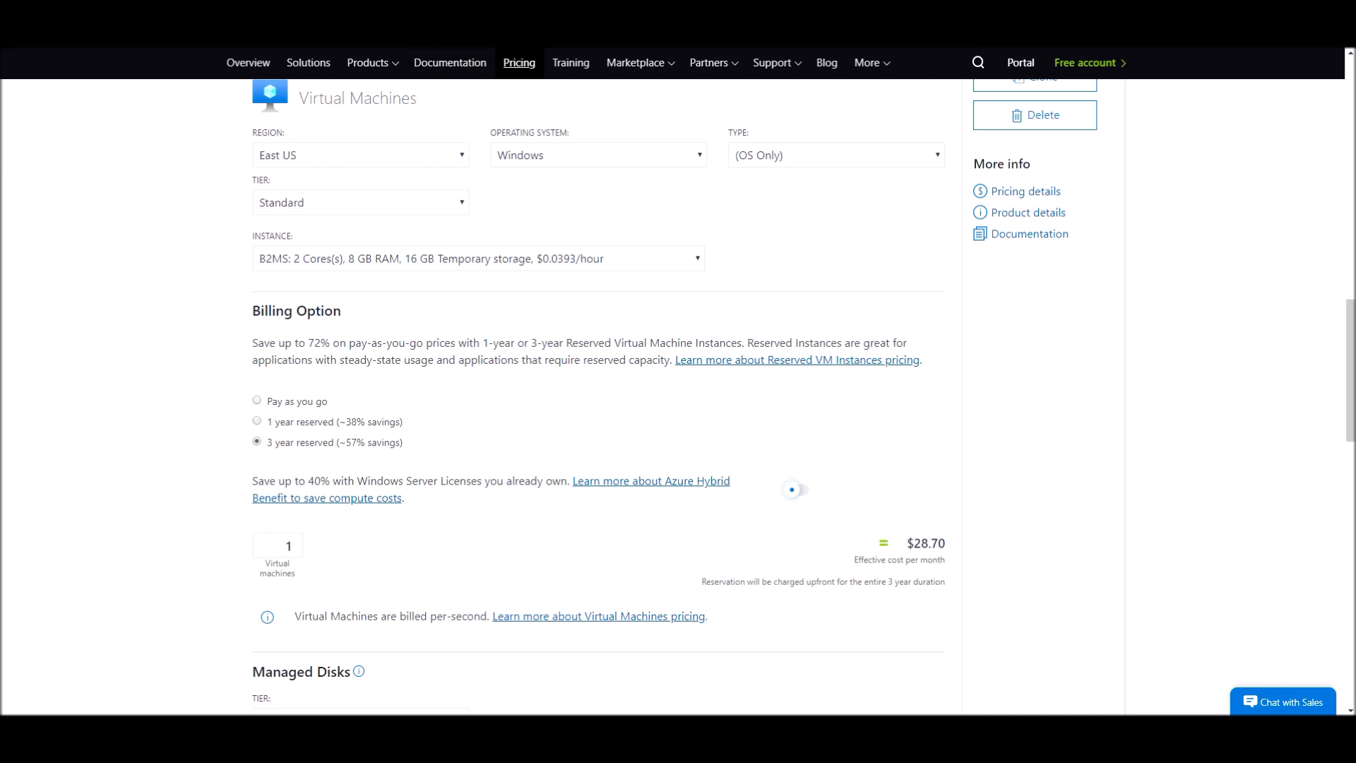
Switch to the Nerdio cost estimator, review the backup and DR features, and enable In-region backup.
{"action": "left_click", "coordinate": [396, 21]}
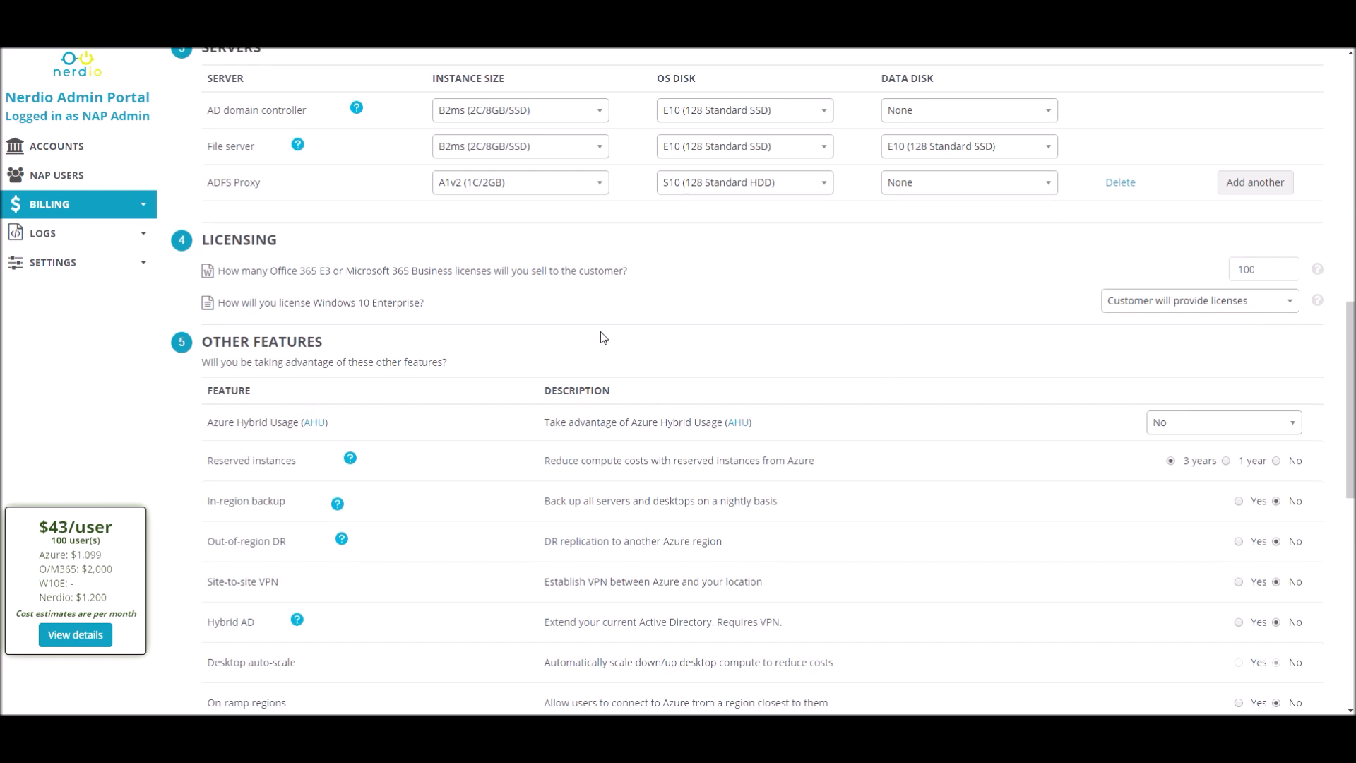
{"action": "scroll", "coordinate": [600, 332], "scroll_direction": "down", "scroll_amount": 2}
{"action": "scroll", "coordinate": [600, 337], "scroll_direction": "down", "scroll_amount": 2}
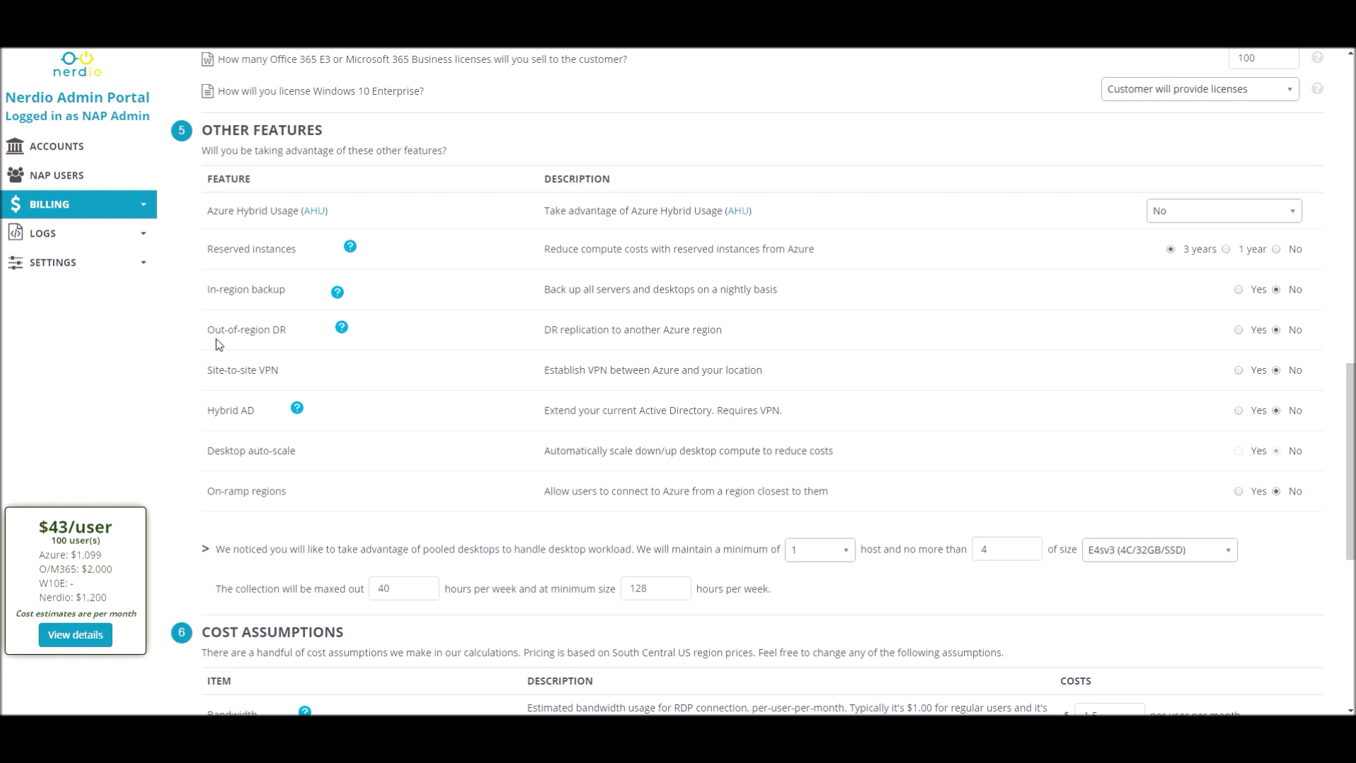
{"action": "mouse_move", "coordinate": [200, 319]}
{"action": "left_mouse_down"}
{"action": "mouse_move", "coordinate": [300, 326]}
{"action": "mouse_move", "coordinate": [212, 331]}
{"action": "left_mouse_up"}
{"action": "left_click", "coordinate": [297, 329]}
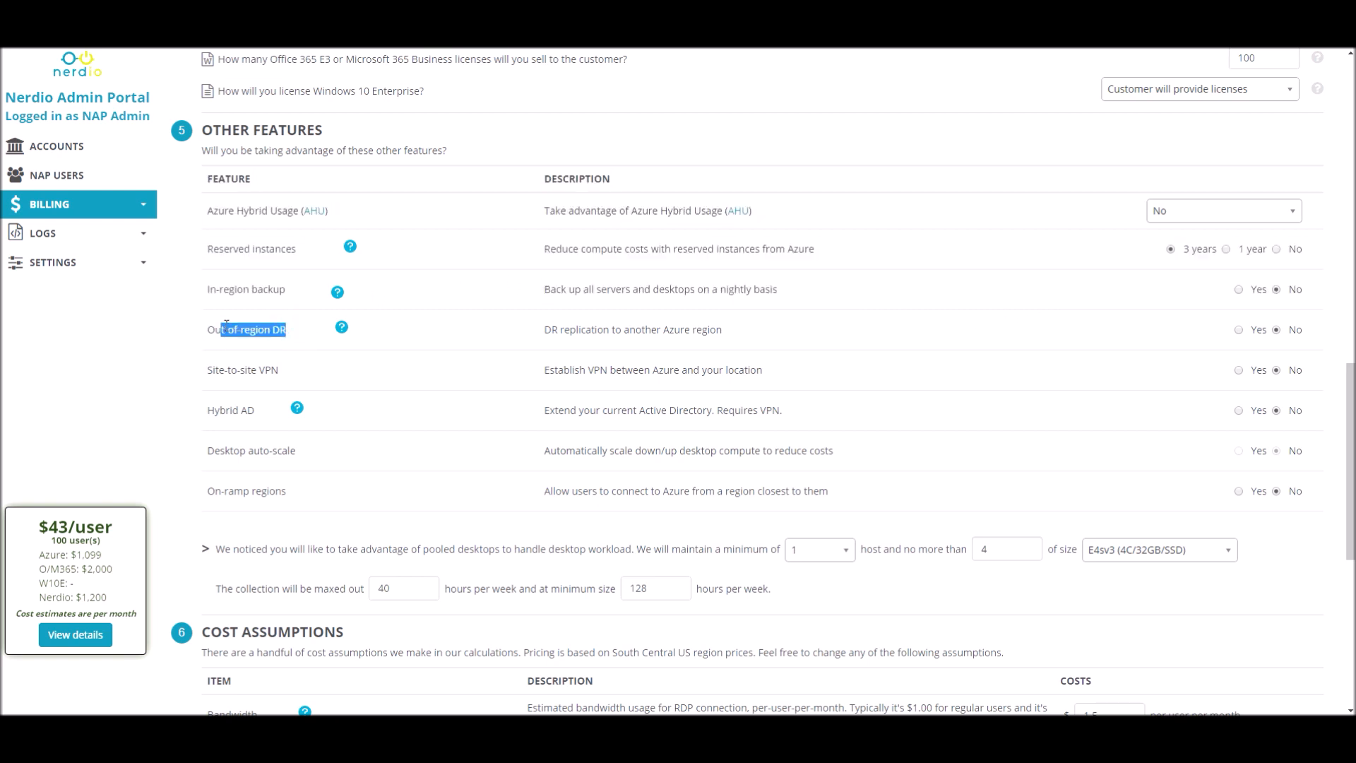
{"action": "left_click", "coordinate": [436, 330]}
{"action": "left_click", "coordinate": [1240, 291]}
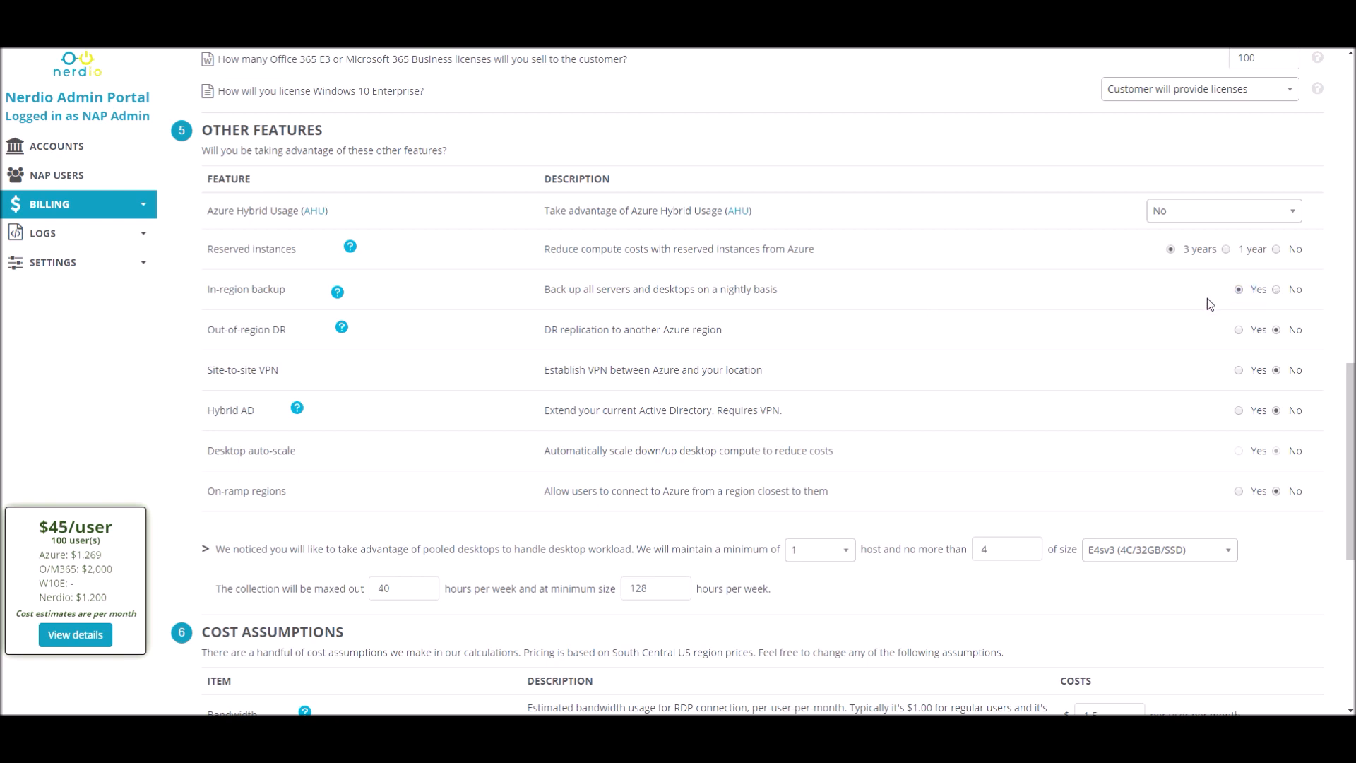
Compare the estimate with Site-to-site VPN set to Yes and No, leaving it at No.
{"action": "scroll", "coordinate": [459, 311], "scroll_direction": "down", "scroll_amount": 1}
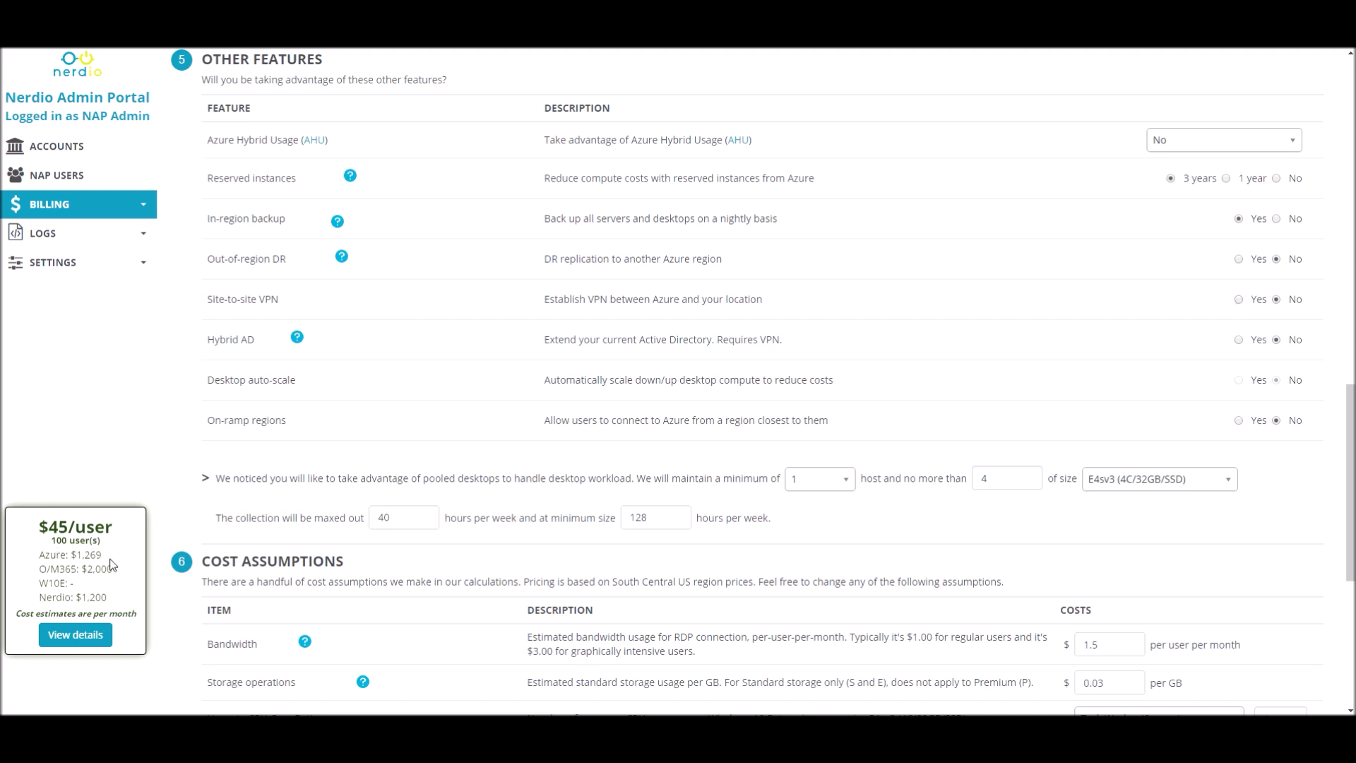
{"action": "left_click", "coordinate": [1239, 300]}
{"action": "left_click", "coordinate": [1280, 301]}
{"action": "left_click", "coordinate": [1239, 299]}
{"action": "left_click", "coordinate": [1277, 301]}
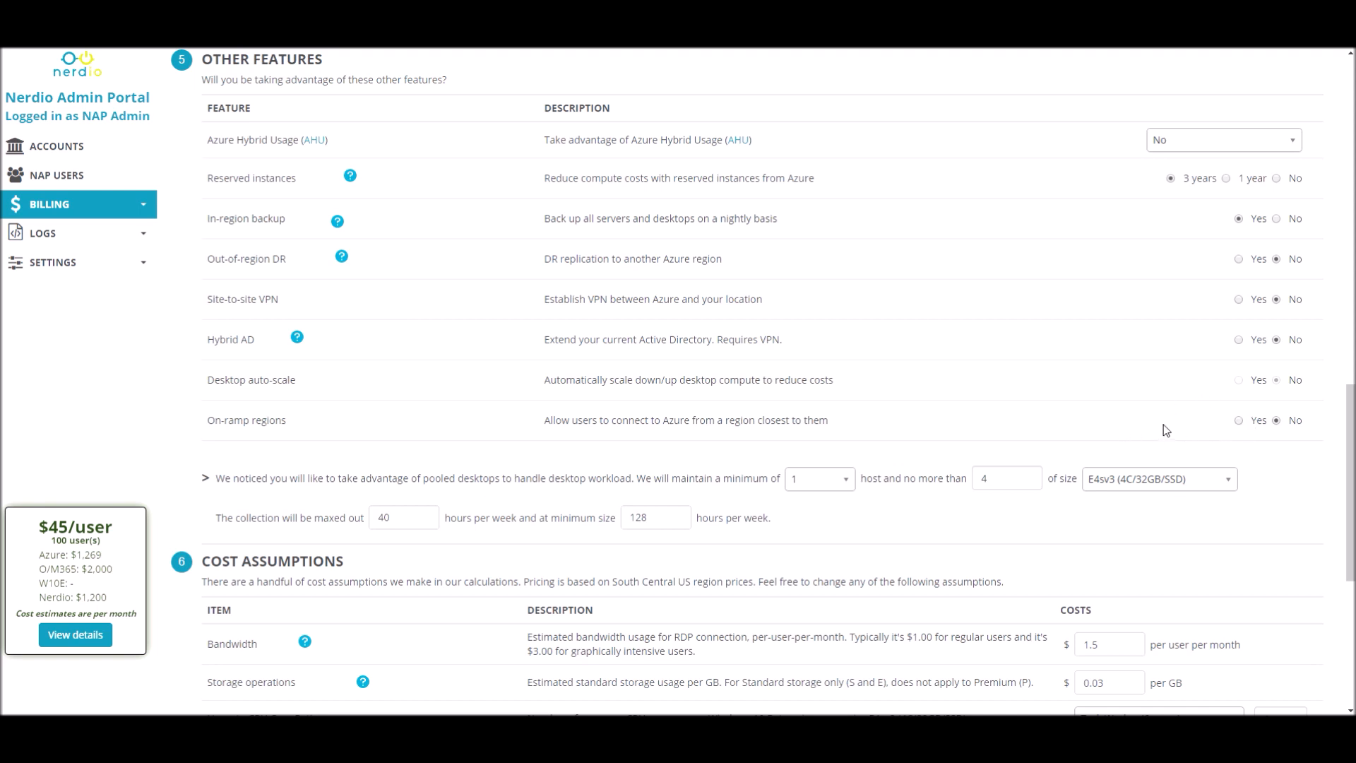
Review the ITaaS cost assumptions, switch the use case to IaaS and go to its cost assumptions.
{"action": "scroll", "coordinate": [853, 408], "scroll_direction": "down", "scroll_amount": 3}
{"action": "scroll", "coordinate": [854, 407], "scroll_direction": "down", "scroll_amount": 3}
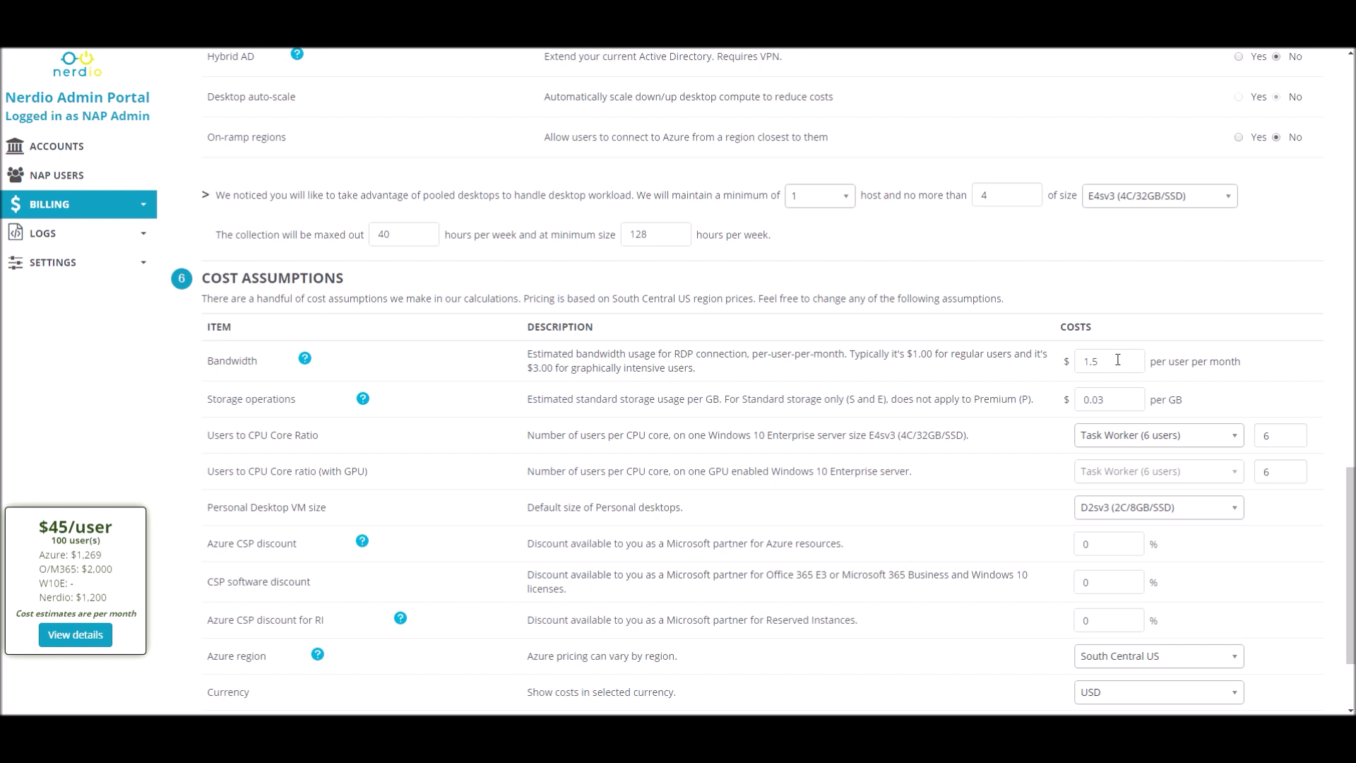
{"action": "scroll", "coordinate": [797, 393], "scroll_direction": "up", "scroll_amount": 20}
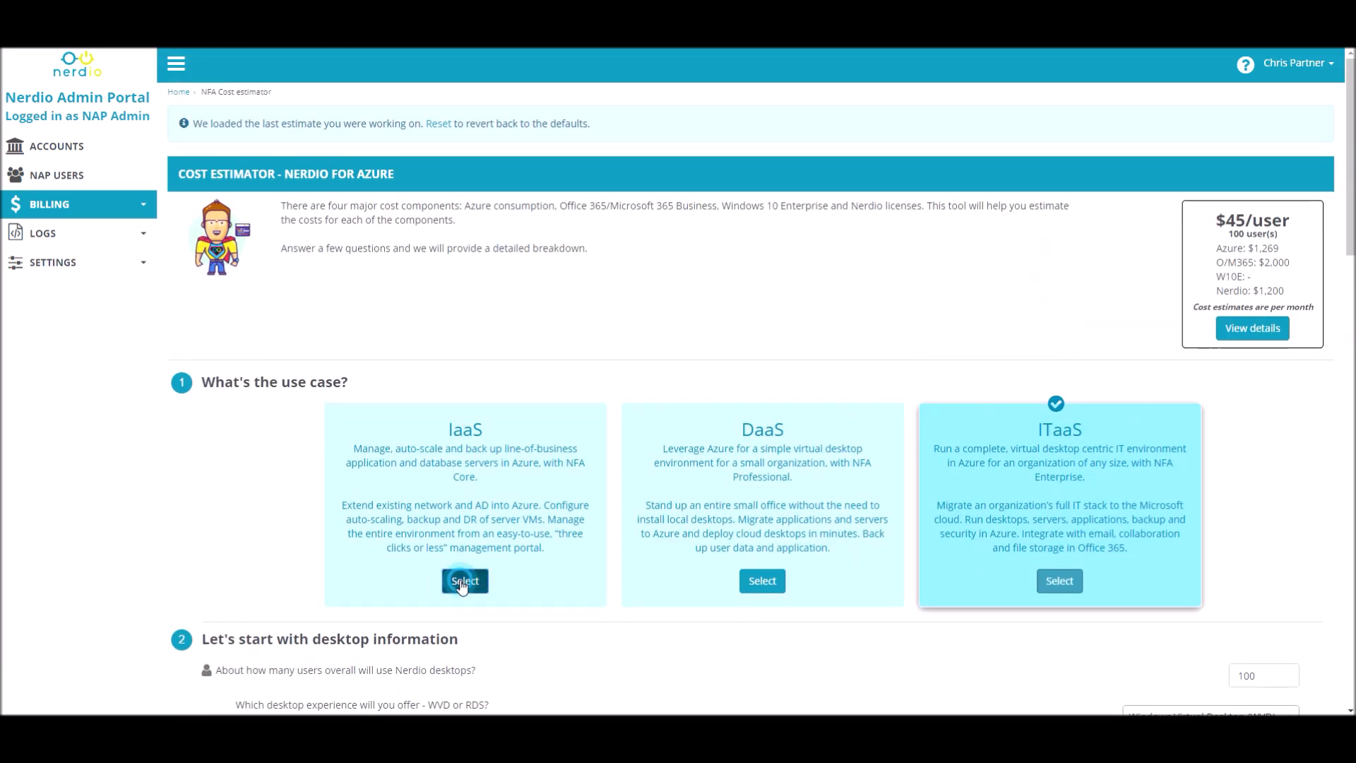
{"action": "left_click", "coordinate": [460, 582]}
{"action": "scroll", "coordinate": [722, 443], "scroll_direction": "down", "scroll_amount": 10}
{"action": "scroll", "coordinate": [722, 443], "scroll_direction": "down", "scroll_amount": 2}
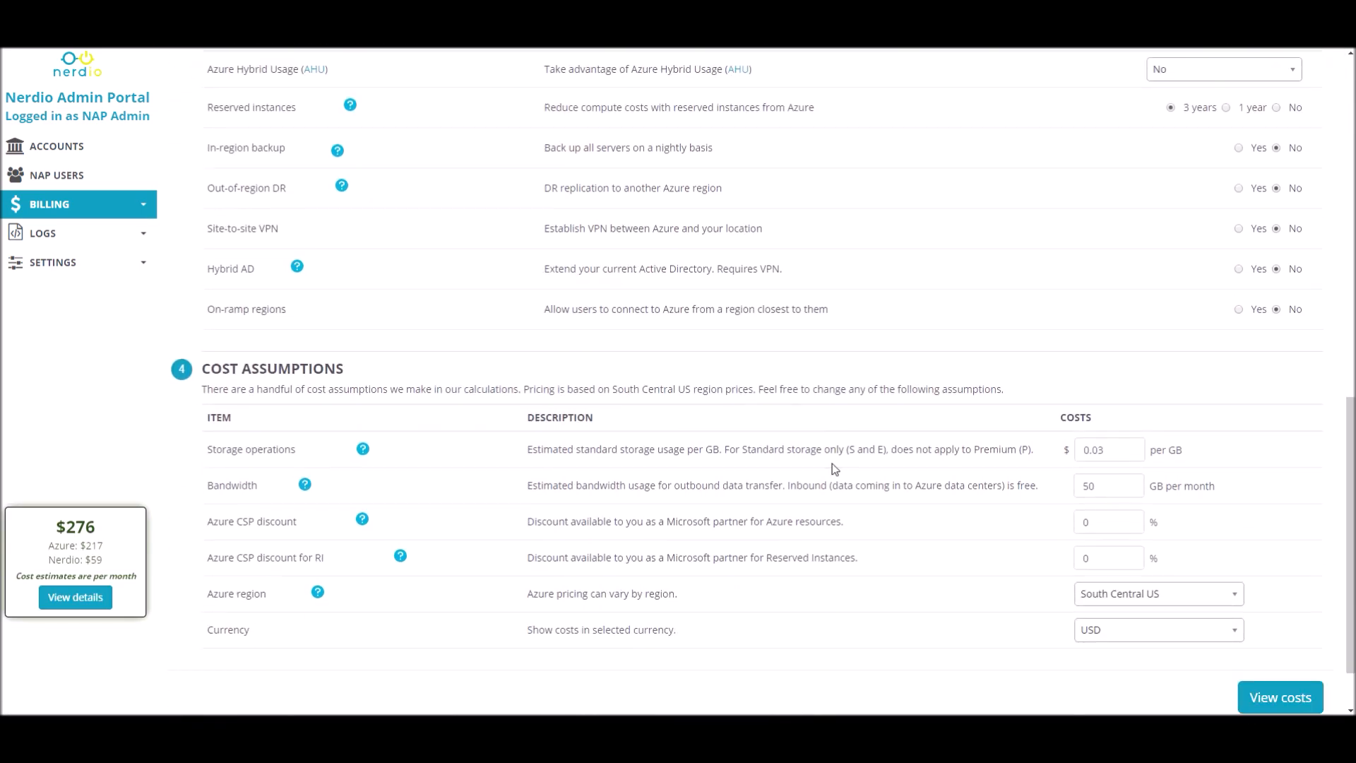
Try an outbound bandwidth of 1000 GB per month for IaaS, and restore it to 50 GB.
{"action": "left_click", "coordinate": [1100, 459]}
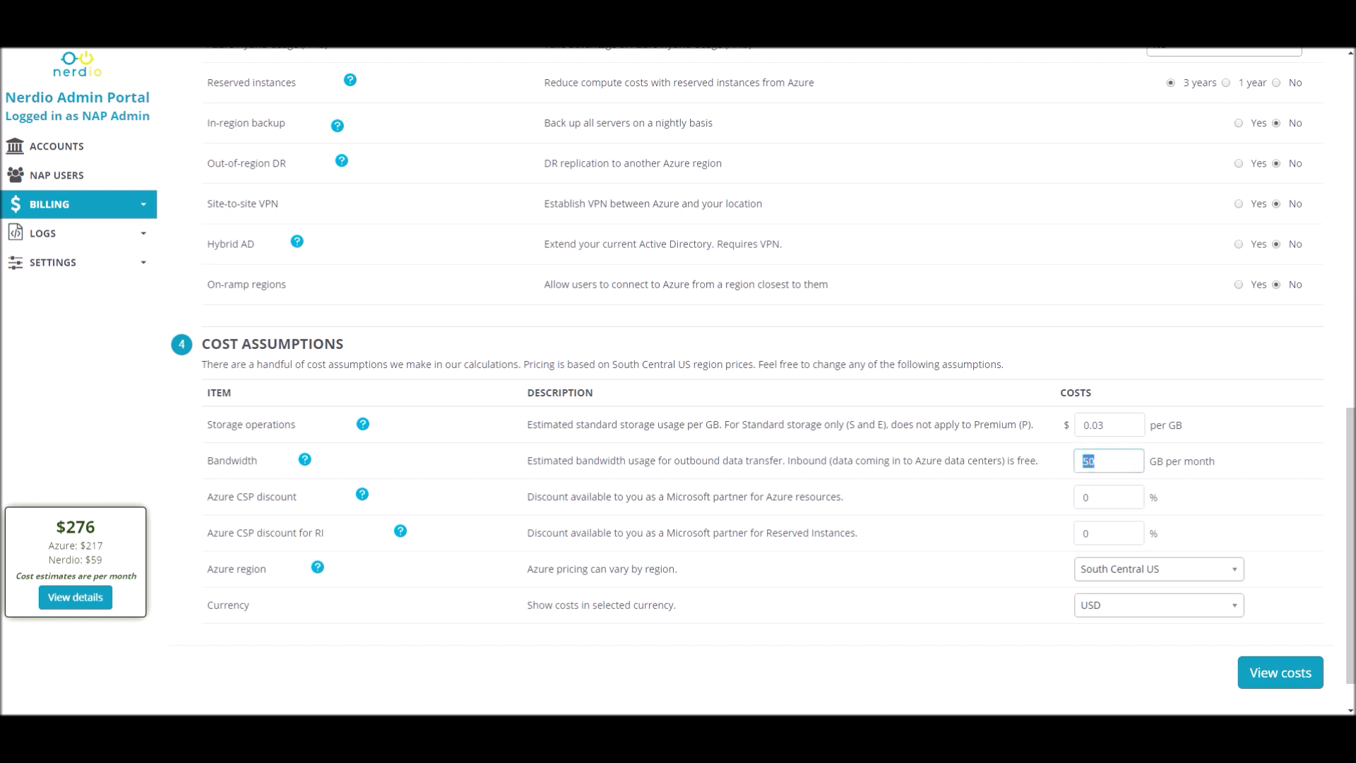
{"action": "left_click", "coordinate": [1107, 463]}
{"action": "left_click_drag", "start_coordinate": [1120, 461], "coordinate": [1049, 469]}
{"action": "type", "text": "1000"}
{"action": "left_click", "coordinate": [1049, 469]}
{"action": "left_click_drag", "start_coordinate": [1120, 461], "coordinate": [1056, 462]}
{"action": "type", "text": "50"}
Switch the use case to ITaaS with 100 users, 10 of them needing dedicated personal desktops.
{"action": "scroll", "coordinate": [803, 457], "scroll_direction": "up", "scroll_amount": 10}
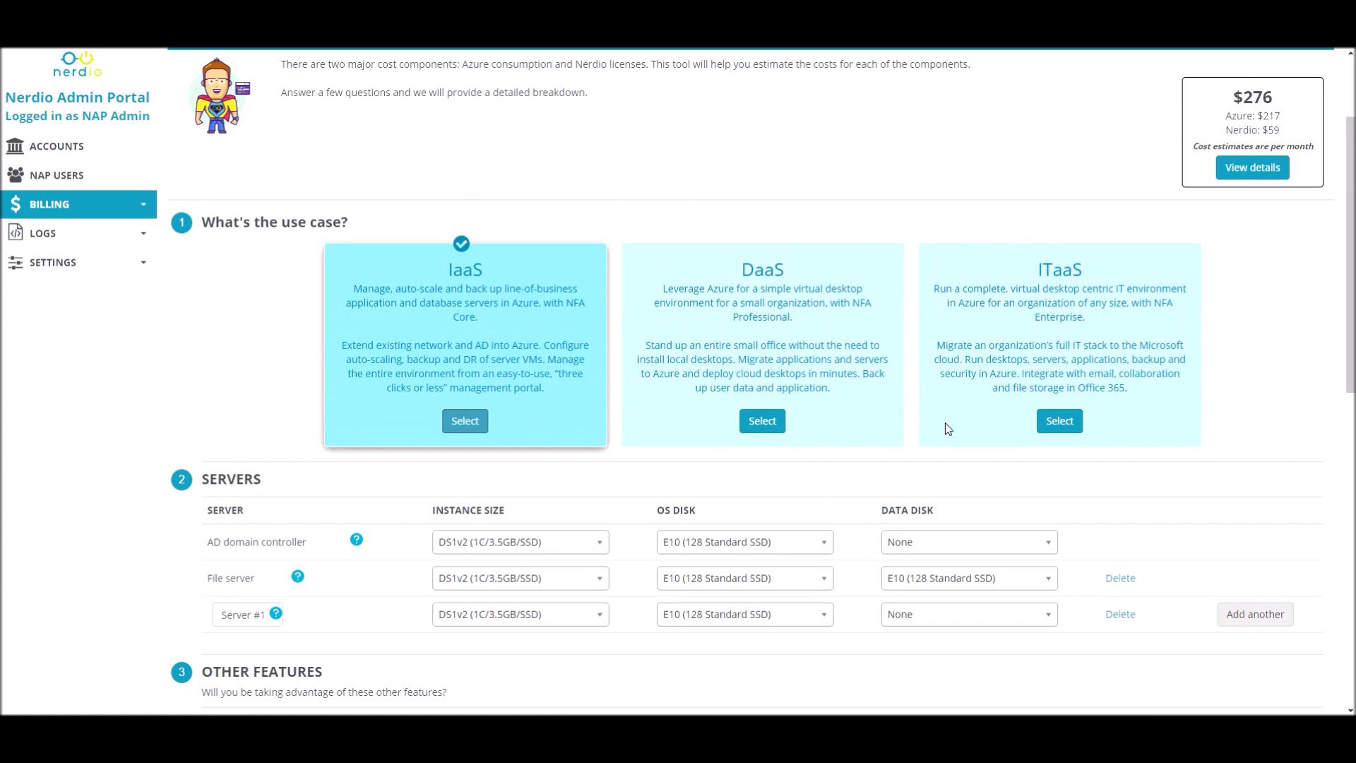
{"action": "left_click", "coordinate": [1057, 423]}
{"action": "left_click_drag", "start_coordinate": [1257, 524], "coordinate": [1230, 523]}
{"action": "type", "text": "100"}
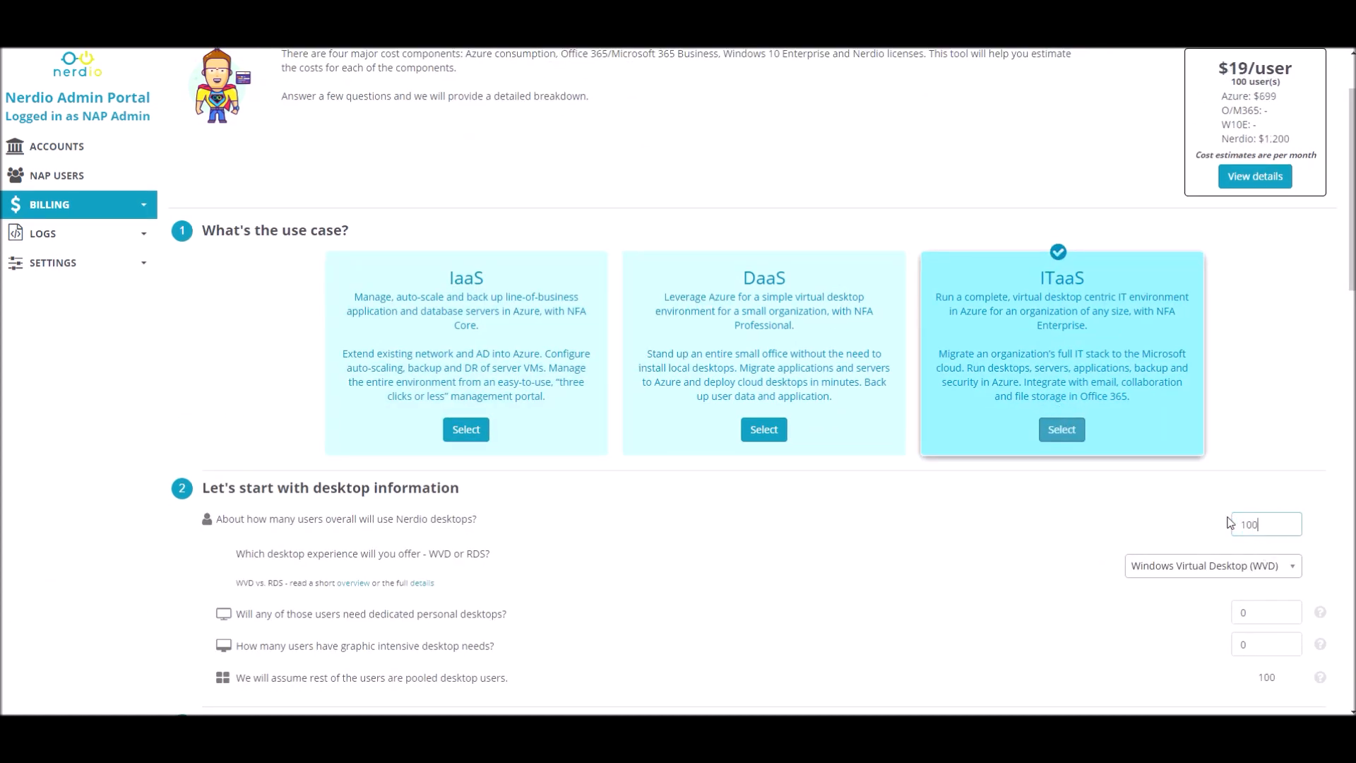
{"action": "left_click_drag", "start_coordinate": [1260, 612], "coordinate": [1183, 626]}
{"action": "type", "text": "10"}
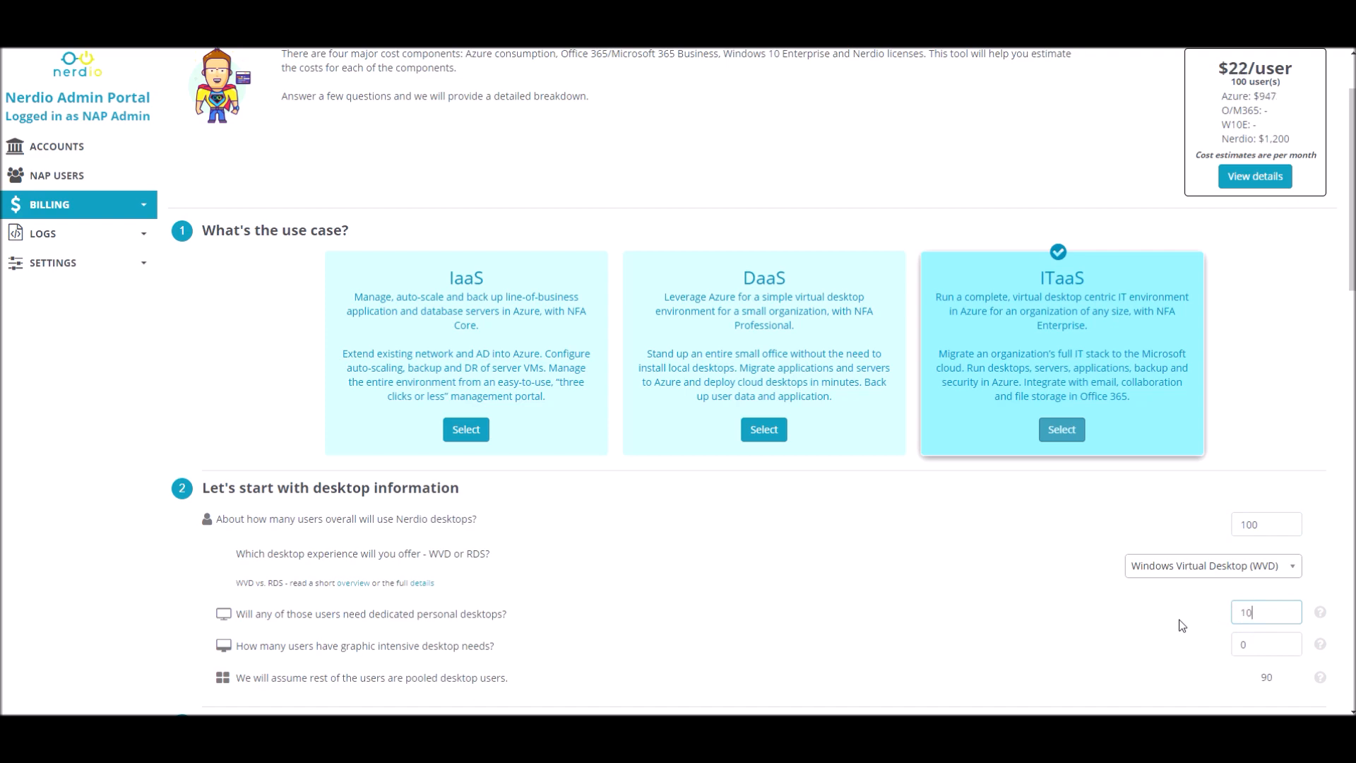
{"action": "left_click", "coordinate": [1184, 625]}
Set the number of Office 365 E3 or Microsoft 365 Business licenses sold to the customer to 100.
{"action": "scroll", "coordinate": [1184, 624], "scroll_direction": "down", "scroll_amount": 5}
{"action": "scroll", "coordinate": [1186, 624], "scroll_direction": "down", "scroll_amount": 1}
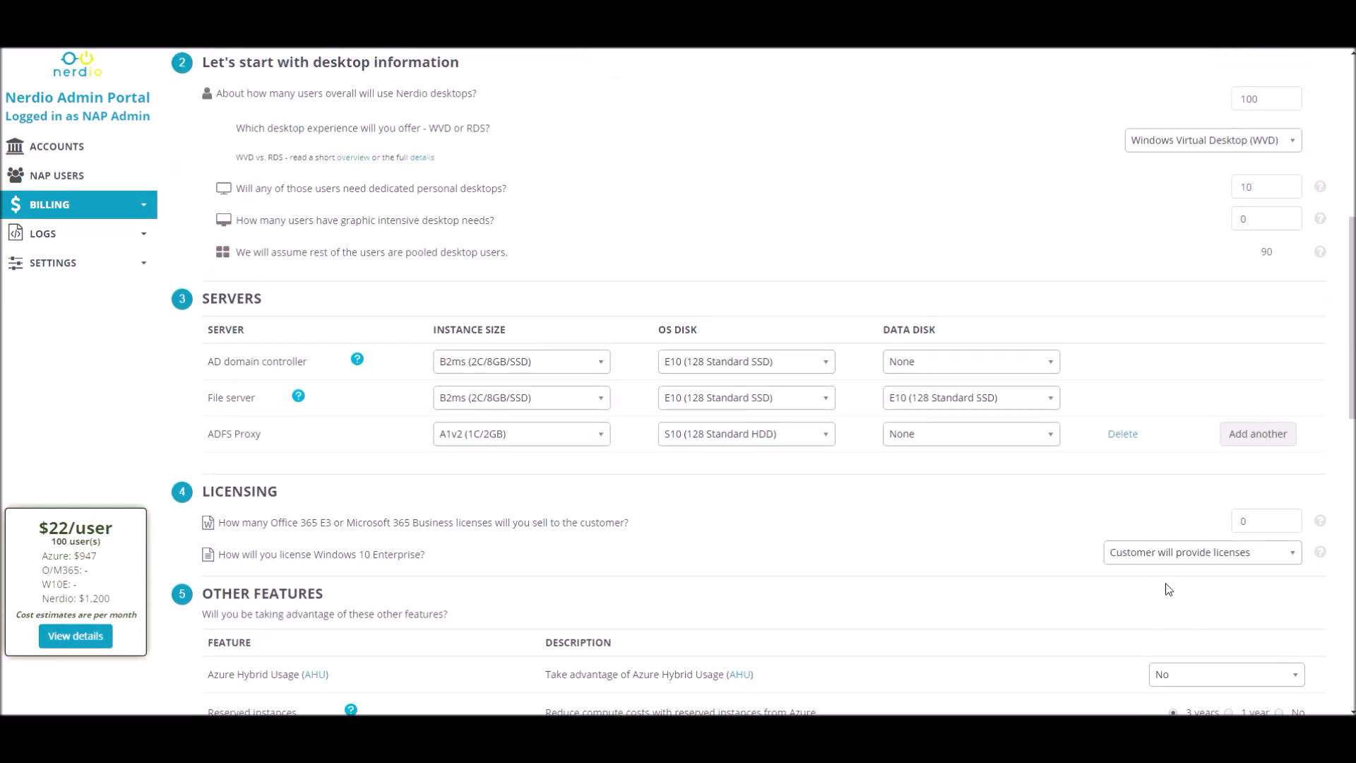
{"action": "left_click_drag", "start_coordinate": [1252, 518], "coordinate": [1176, 529]}
{"action": "type", "text": "100"}
Set the Users to CPU Core Ratio to Professional Worker (3 users) in the cost assumptions.
{"action": "scroll", "coordinate": [1006, 550], "scroll_direction": "down", "scroll_amount": 11}
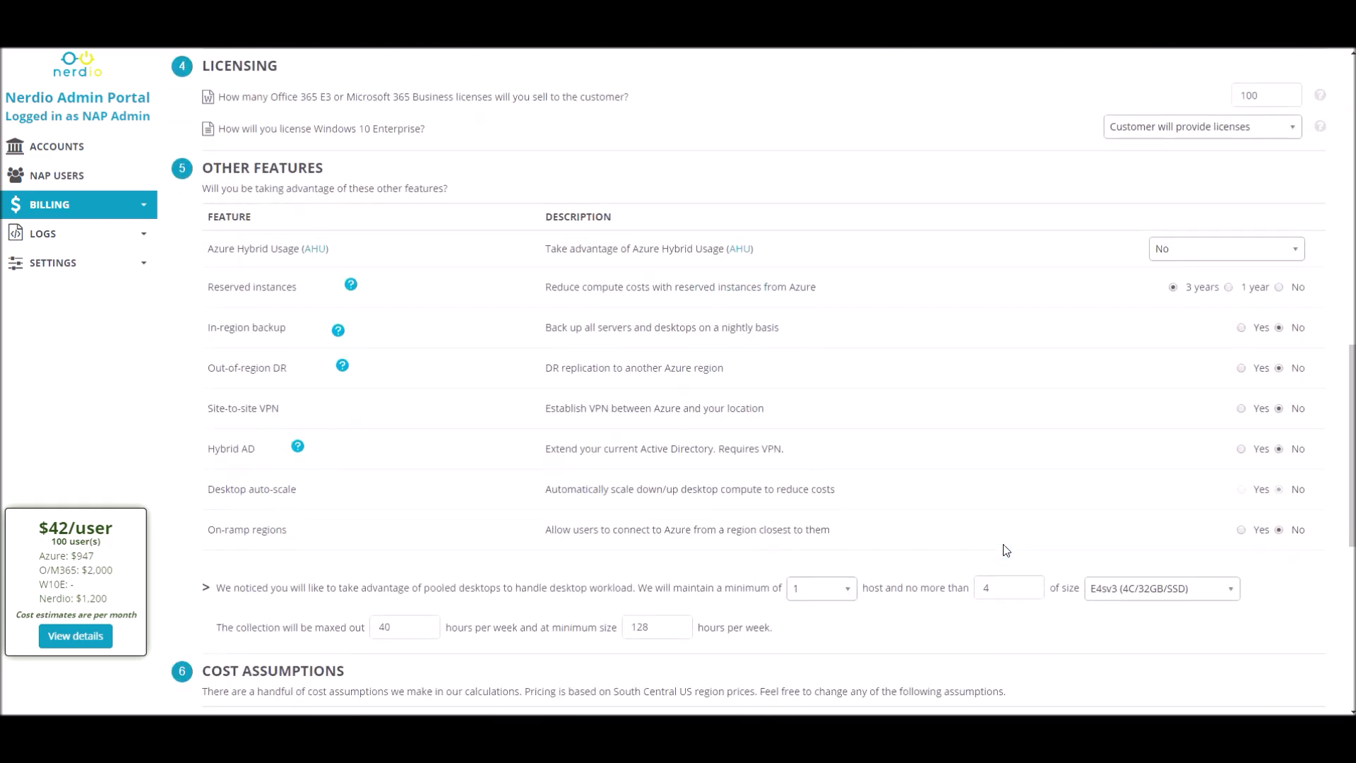
{"action": "left_click", "coordinate": [1167, 545]}
{"action": "left_click", "coordinate": [1145, 604]}
Set the Personal Desktop VM size to D4sv3 (4C/16GB/SSD) in the cost assumptions.
{"action": "scroll", "coordinate": [1136, 558], "scroll_direction": "down", "scroll_amount": 2}
{"action": "scroll", "coordinate": [940, 505], "scroll_direction": "up", "scroll_amount": 1}
{"action": "scroll", "coordinate": [939, 505], "scroll_direction": "down", "scroll_amount": 2}
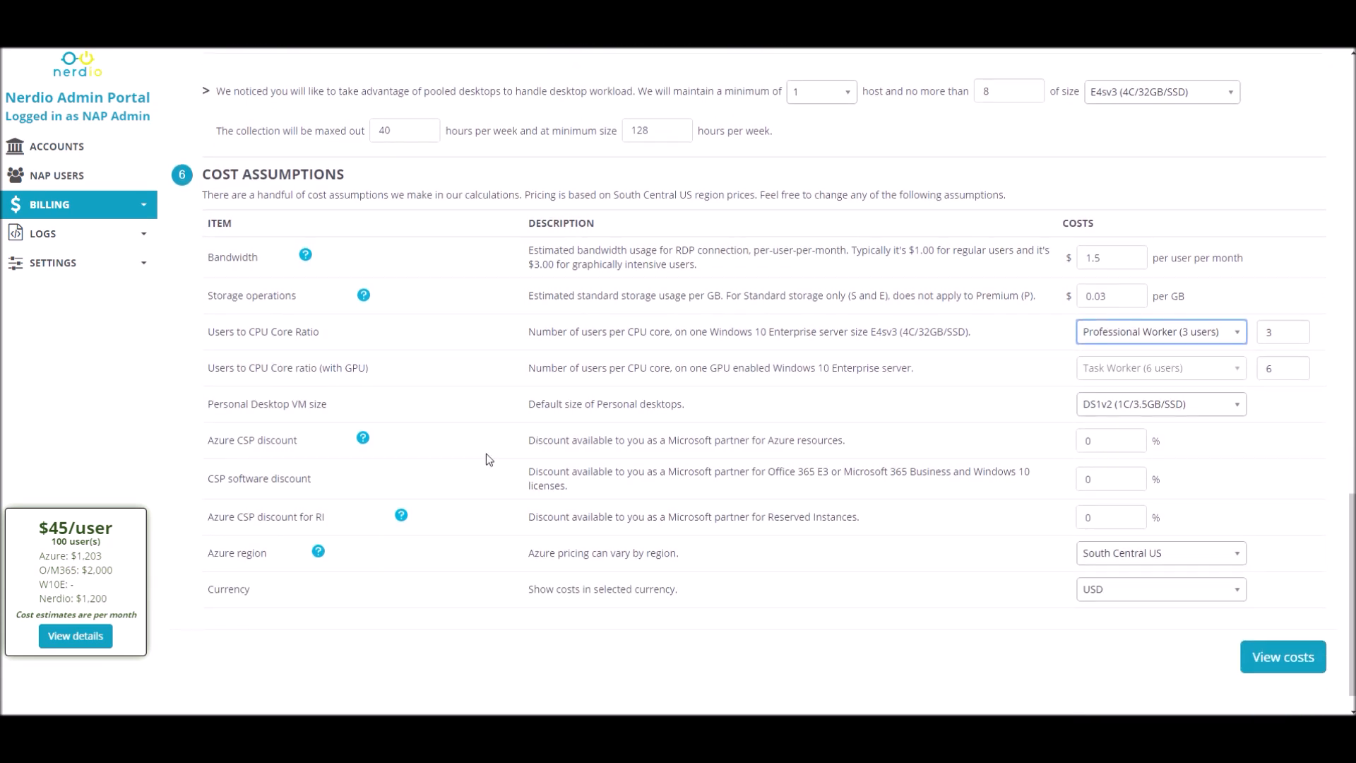
{"action": "left_click_drag", "start_coordinate": [209, 404], "coordinate": [329, 406]}
{"action": "left_click", "coordinate": [356, 406]}
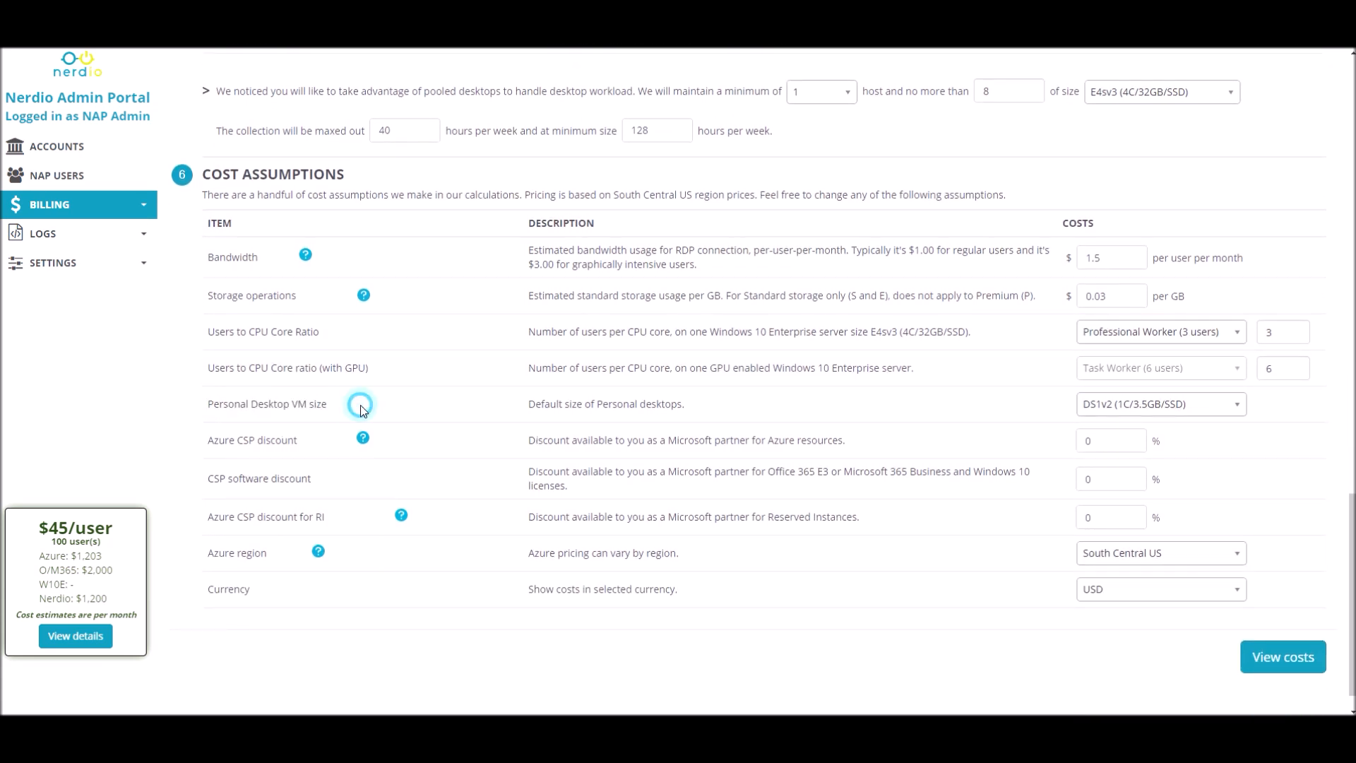
{"action": "left_click", "coordinate": [1212, 405]}
{"action": "type", "text": "d4"}
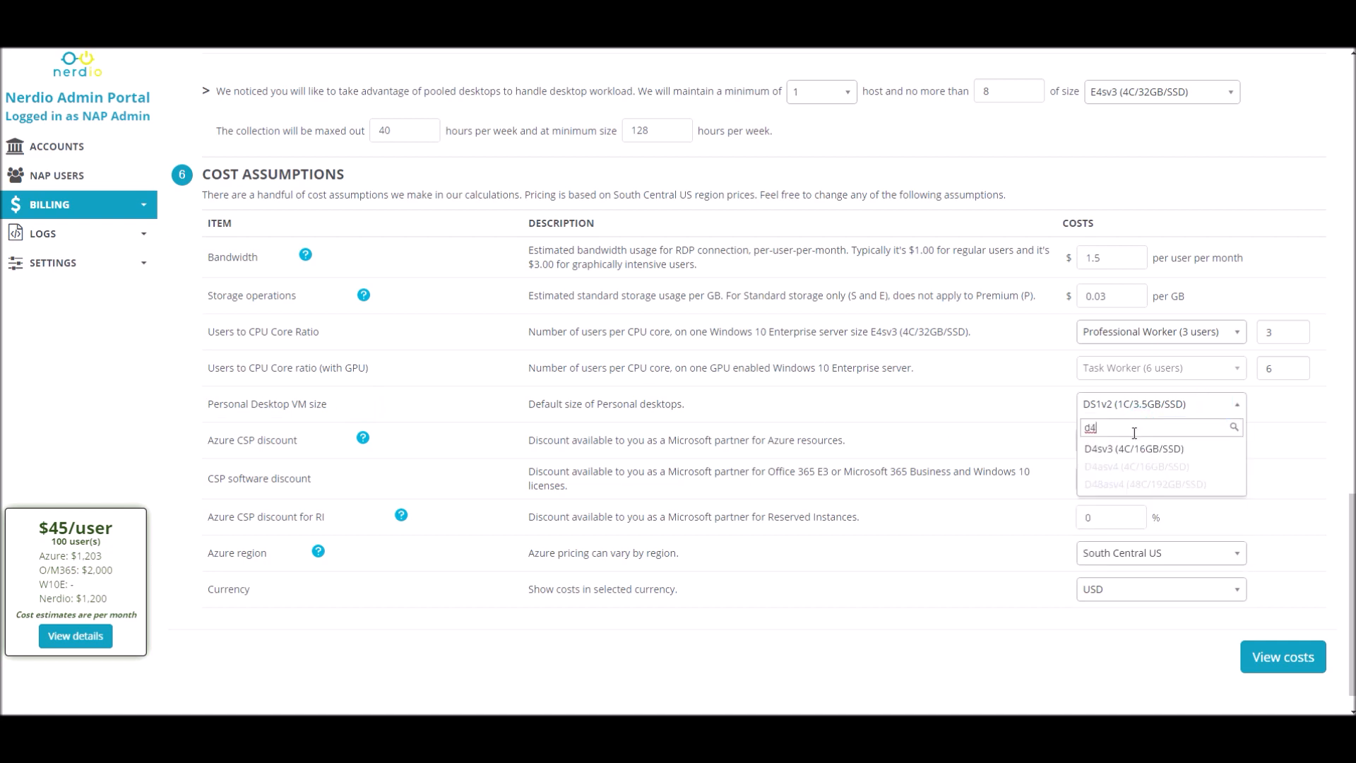
{"action": "left_click", "coordinate": [1133, 449]}
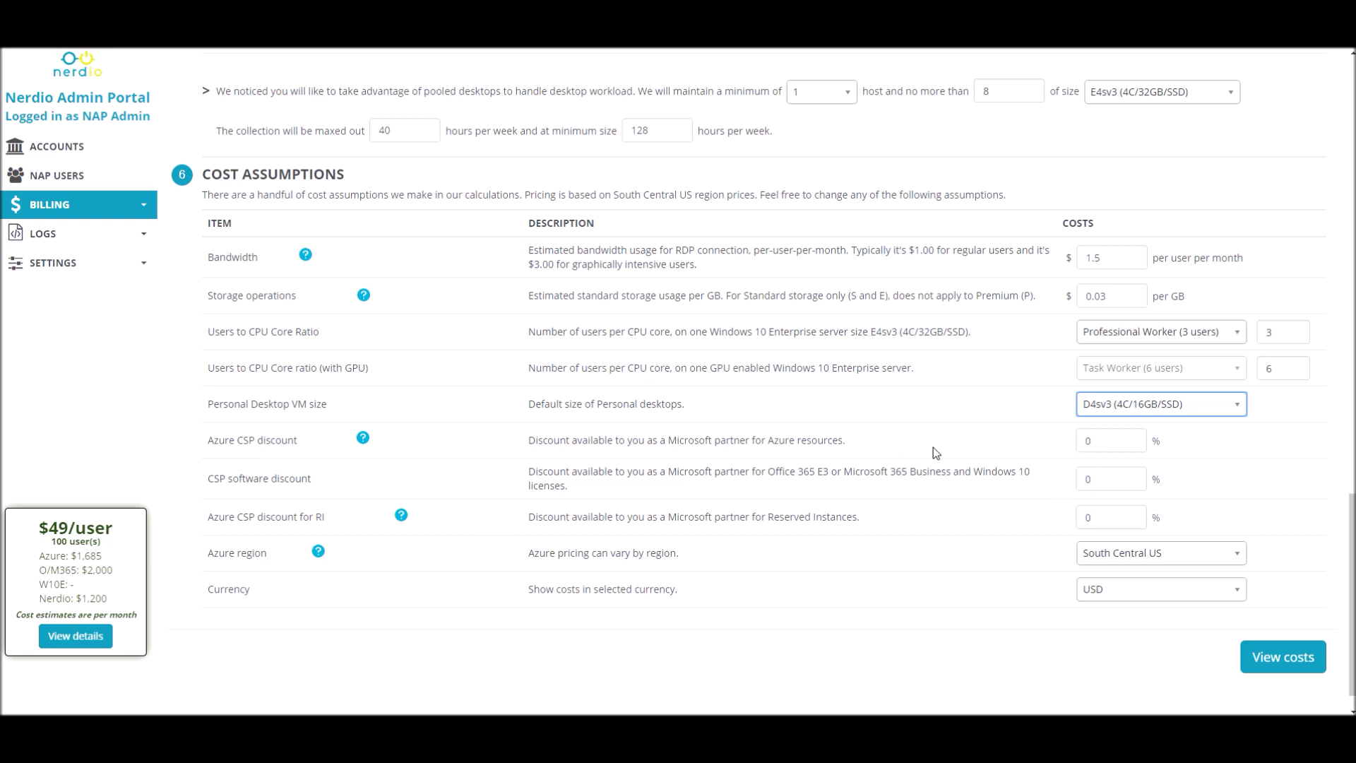
Set the Azure CSP discount to 8% and the CSP software discount to 5%.
{"action": "key", "text": "Tab"}
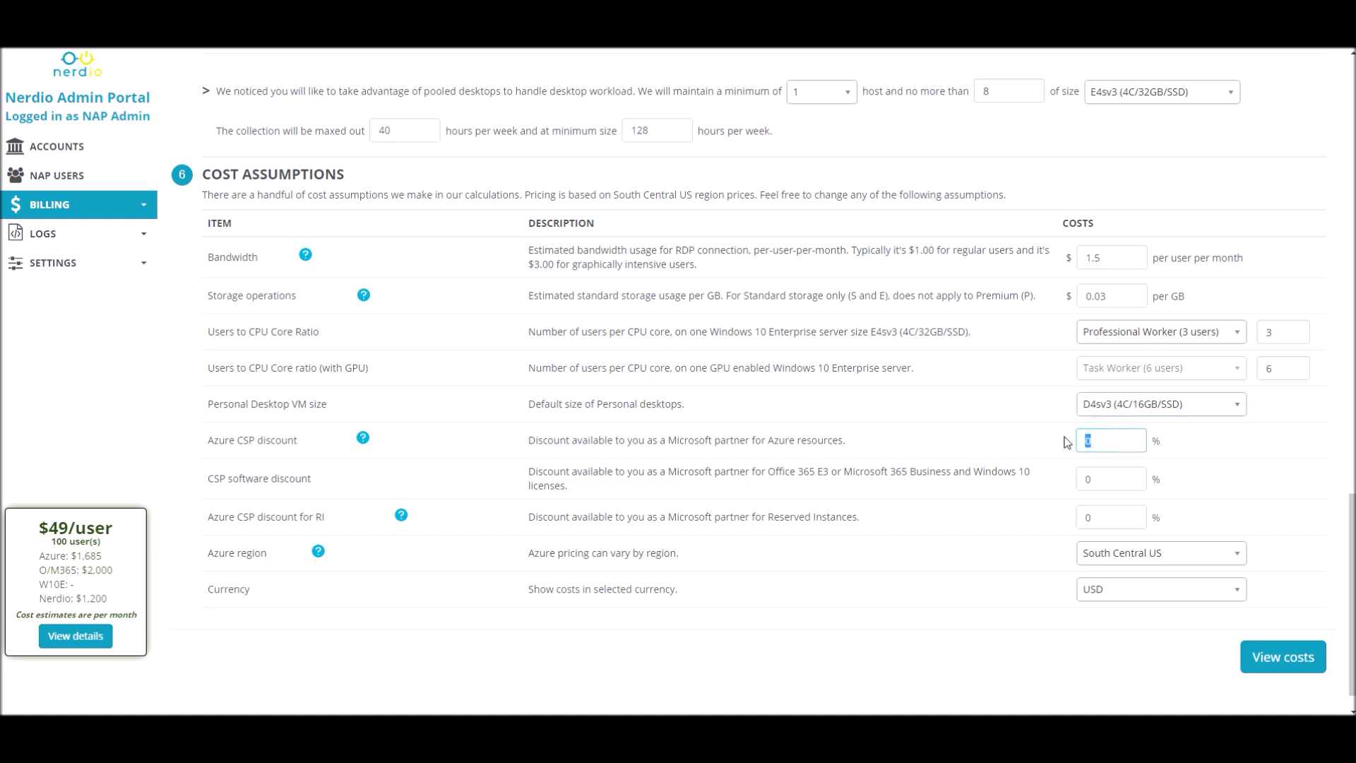
{"action": "type", "text": "8"}
{"action": "left_click_drag", "start_coordinate": [531, 474], "coordinate": [951, 471]}
{"action": "left_click", "coordinate": [1014, 476]}
{"action": "double_click", "coordinate": [1110, 481]}
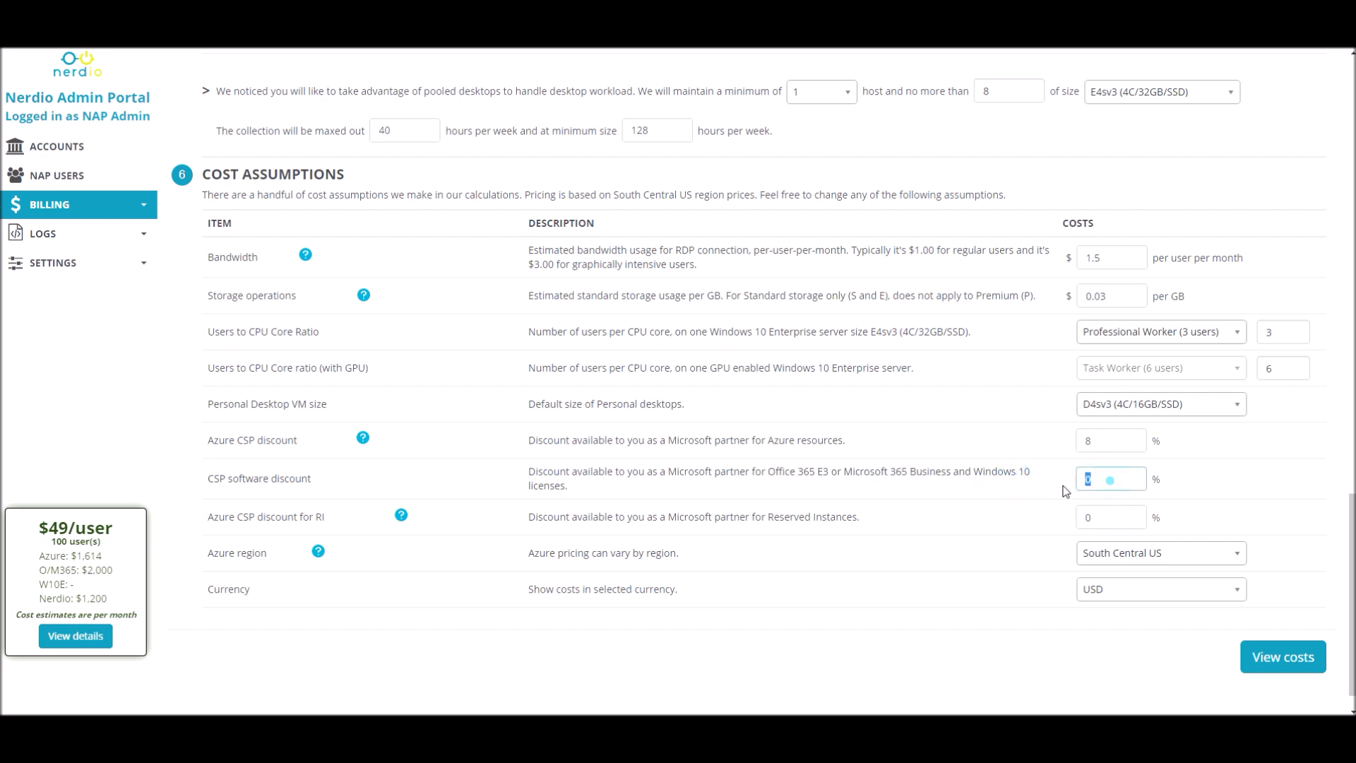
{"action": "type", "text": "5"}
Examine the Azure CSP discount for RI and the available Azure regions, keeping South Central US selected.
{"action": "double_click", "coordinate": [1100, 518]}
{"action": "left_click", "coordinate": [1155, 558]}
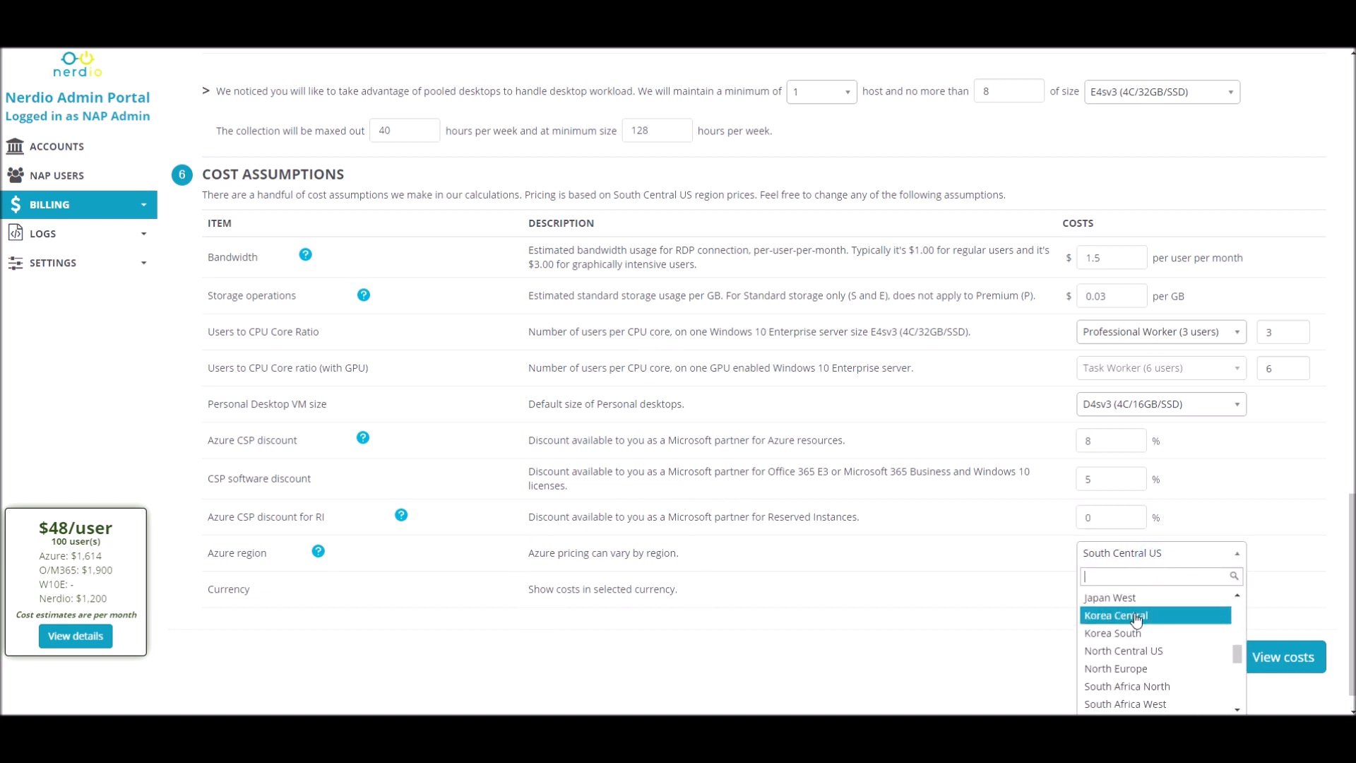
{"action": "left_click", "coordinate": [1117, 558]}
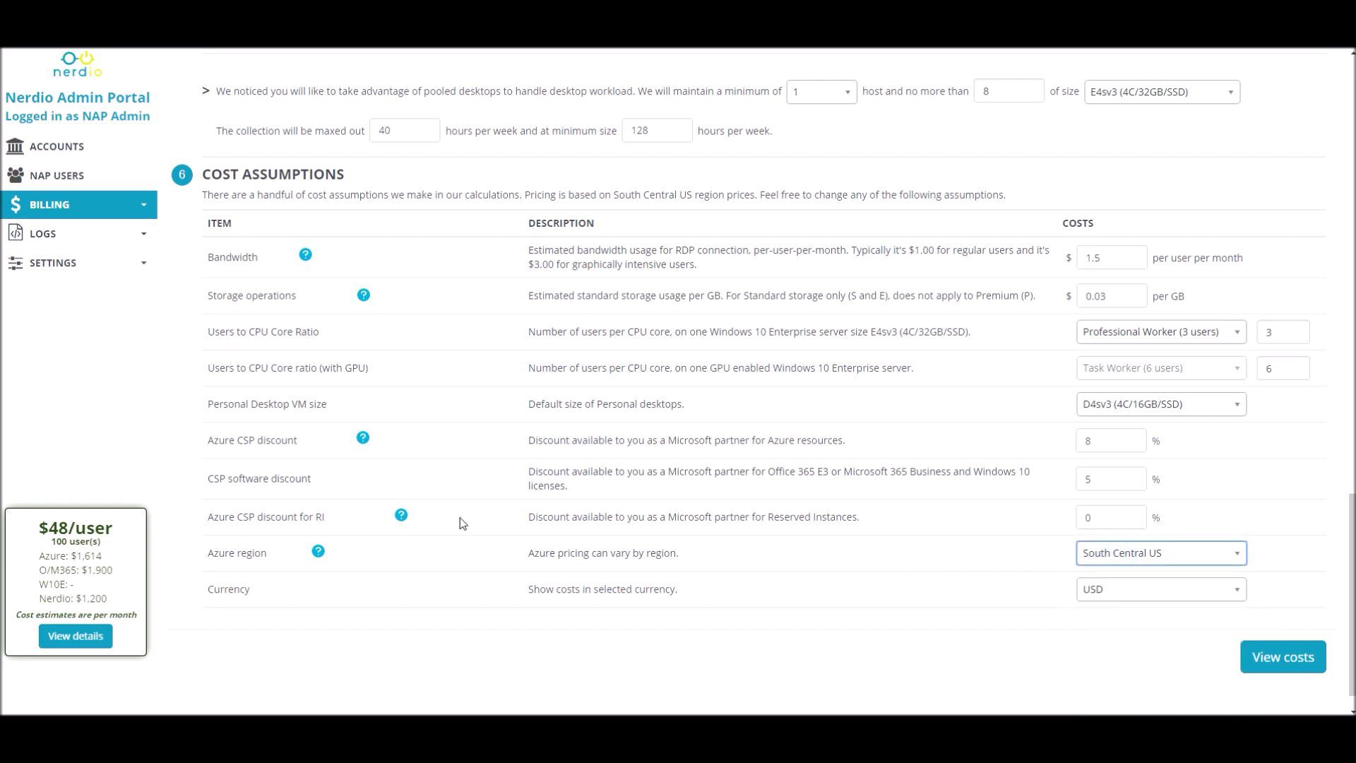
{"action": "left_click_drag", "start_coordinate": [314, 517], "coordinate": [354, 517]}
{"action": "left_click", "coordinate": [999, 511]}
Open the detailed cost estimate and examine the monthly cost summary, the VM resources and the Azure costs breakdown.
{"action": "left_click", "coordinate": [1268, 656]}
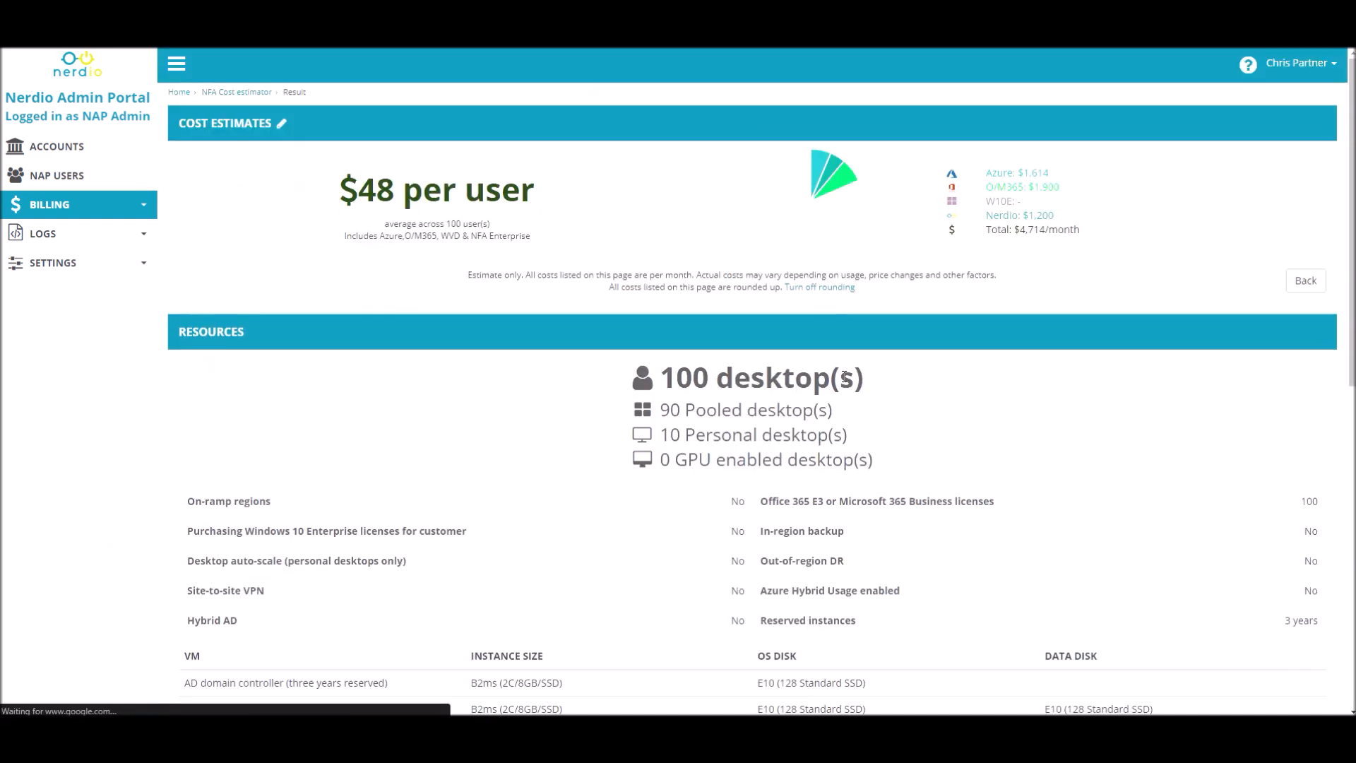
{"action": "left_click_drag", "start_coordinate": [1116, 238], "coordinate": [988, 171]}
{"action": "left_click", "coordinate": [1144, 183]}
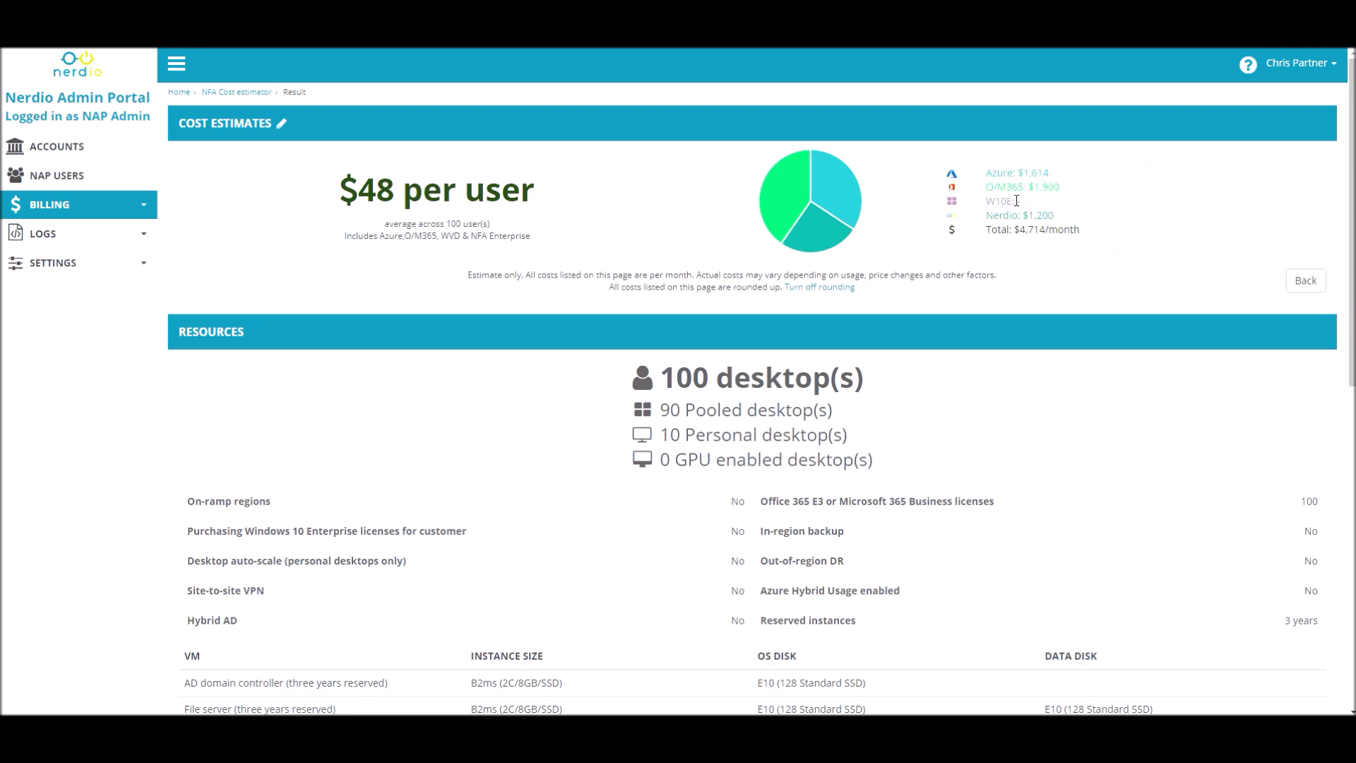
{"action": "scroll", "coordinate": [717, 268], "scroll_direction": "down", "scroll_amount": 4}
{"action": "scroll", "coordinate": [719, 272], "scroll_direction": "down", "scroll_amount": 2}
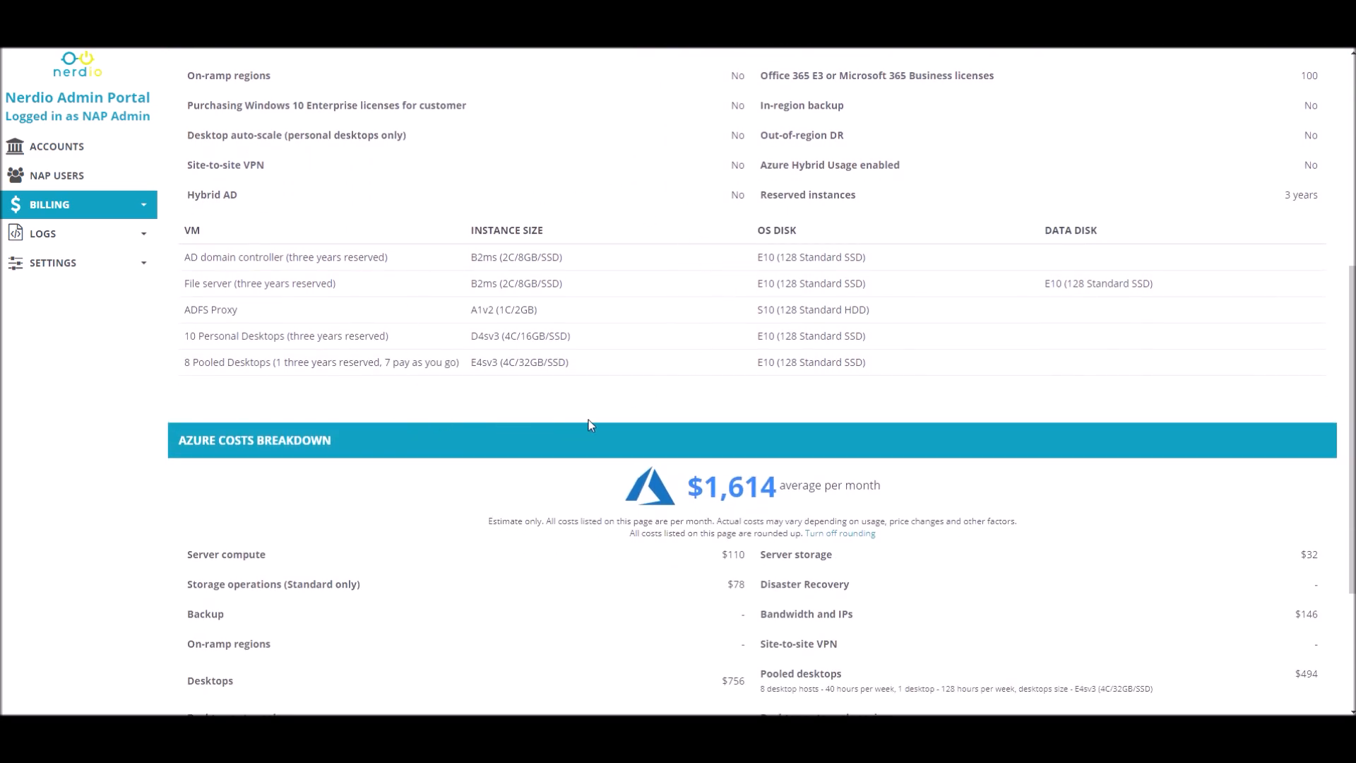
{"action": "scroll", "coordinate": [589, 422], "scroll_direction": "down", "scroll_amount": 3}
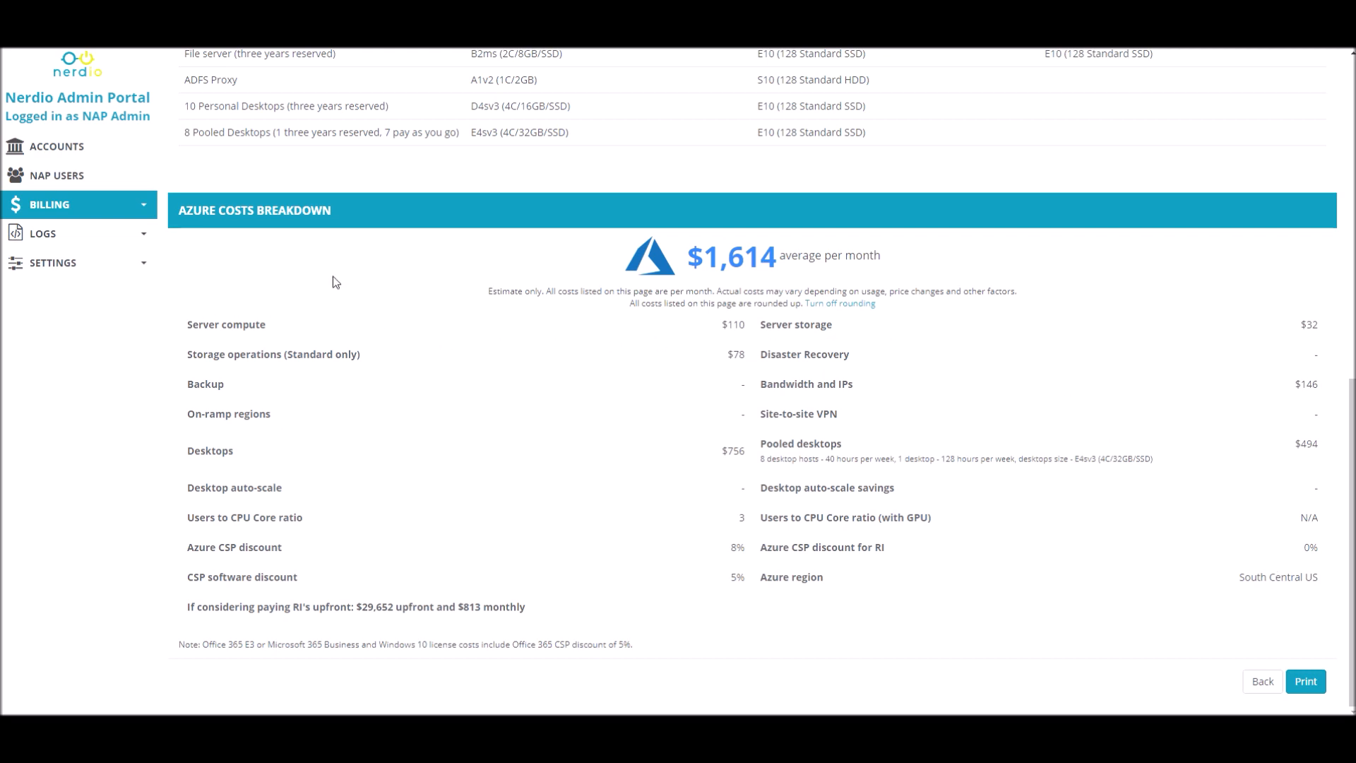
{"action": "scroll", "coordinate": [957, 355], "scroll_direction": "up", "scroll_amount": 1}
{"action": "scroll", "coordinate": [958, 353], "scroll_direction": "up", "scroll_amount": 4}
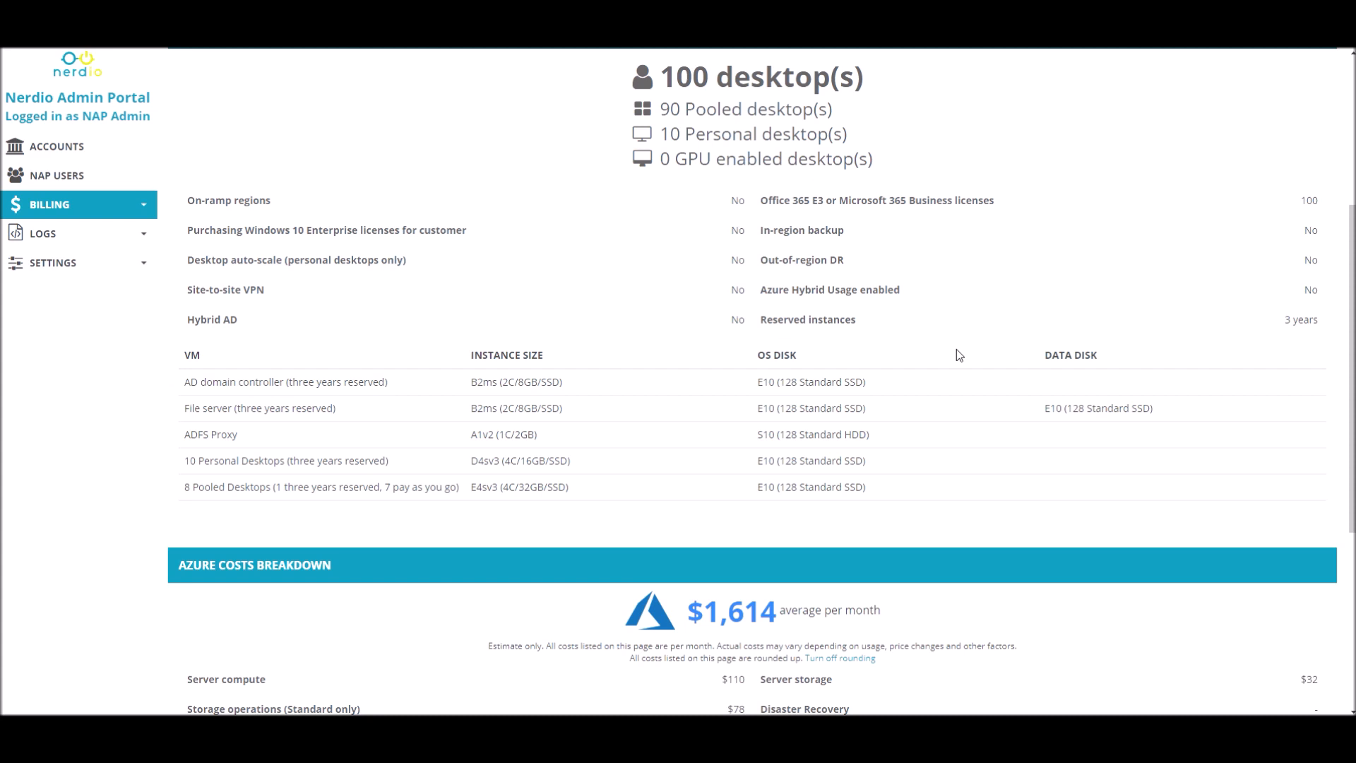
{"action": "scroll", "coordinate": [956, 355], "scroll_direction": "up", "scroll_amount": 3}
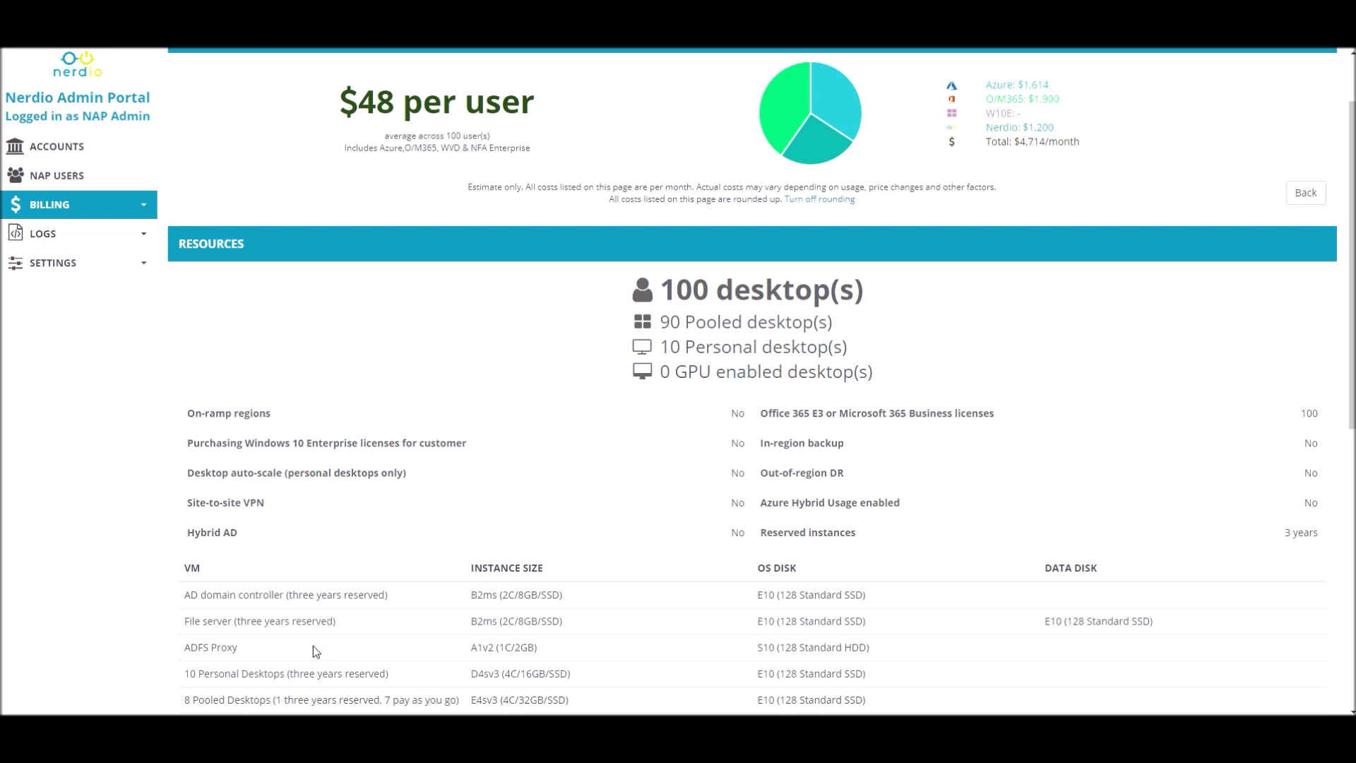
{"action": "left_click_drag", "start_coordinate": [275, 699], "coordinate": [462, 702]}
{"action": "left_click", "coordinate": [666, 649]}
Return to the cost estimator's questions and set the minimum number of pooled desktop hosts to 4.
{"action": "left_click", "coordinate": [1306, 192]}
{"action": "scroll", "coordinate": [802, 475], "scroll_direction": "down", "scroll_amount": 5}
{"action": "scroll", "coordinate": [801, 477], "scroll_direction": "down", "scroll_amount": 9}
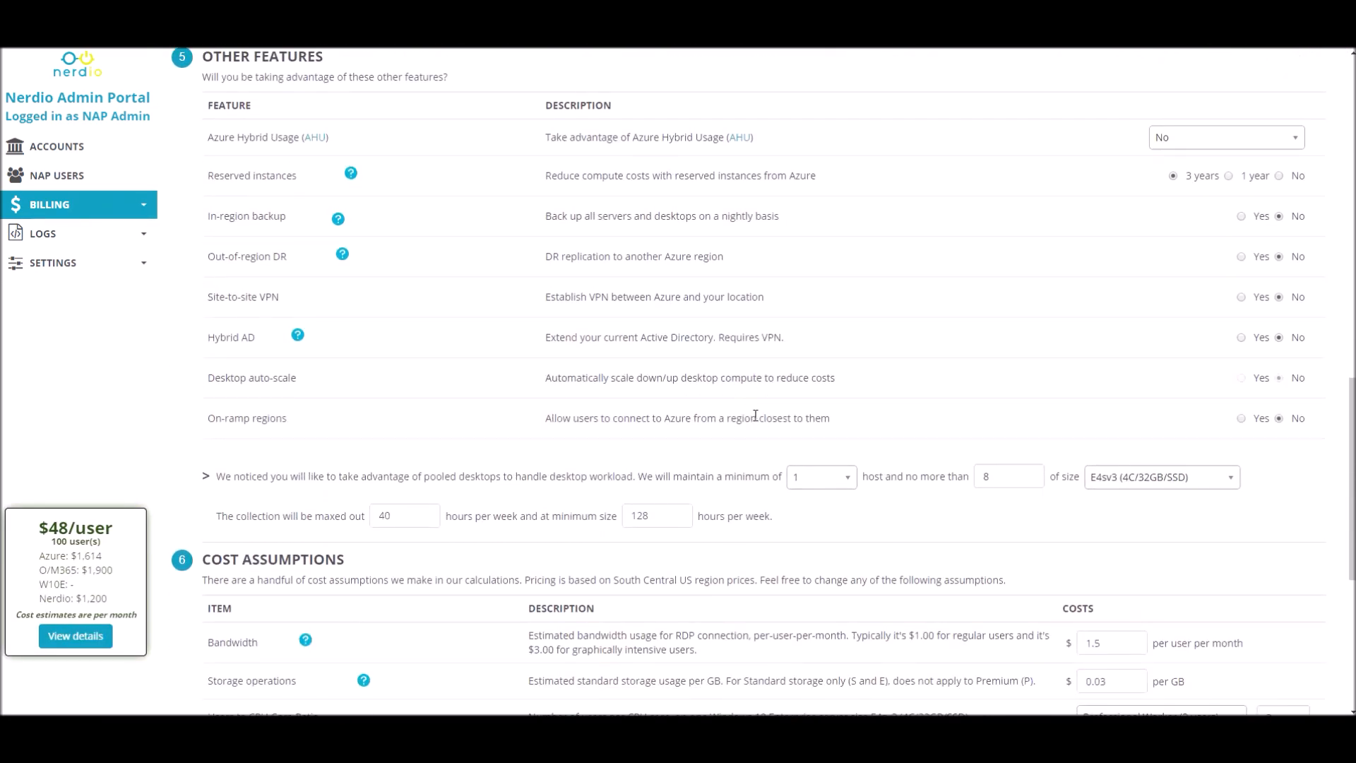
{"action": "left_click", "coordinate": [816, 480]}
{"action": "left_click", "coordinate": [818, 549]}
Reopen the detailed cost estimate and examine the pooled desktops' reserved and pay-as-you-go split and the cost per user.
{"action": "scroll", "coordinate": [816, 549], "scroll_direction": "down", "scroll_amount": 6}
{"action": "left_click", "coordinate": [1277, 629]}
{"action": "scroll", "coordinate": [663, 545], "scroll_direction": "down", "scroll_amount": 2}
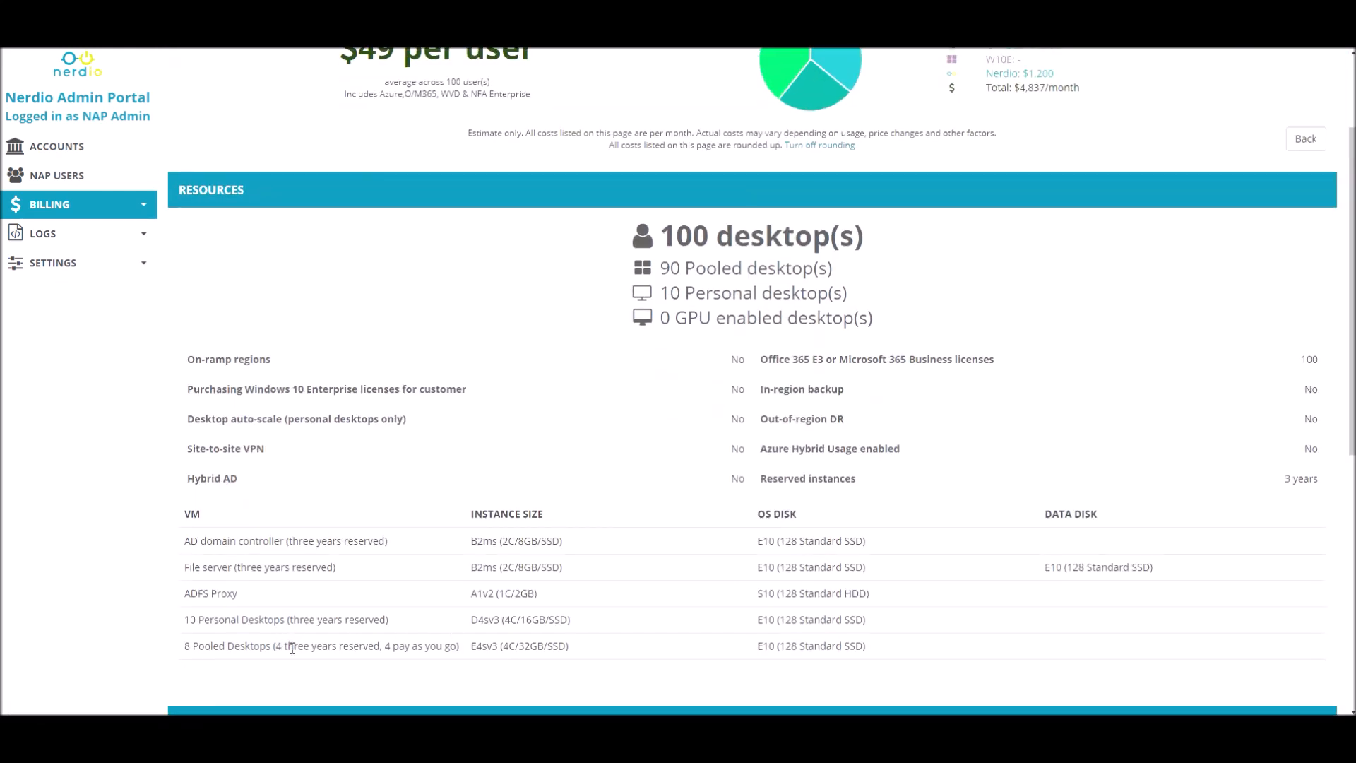
{"action": "scroll", "coordinate": [1023, 596], "scroll_direction": "up", "scroll_amount": 3}
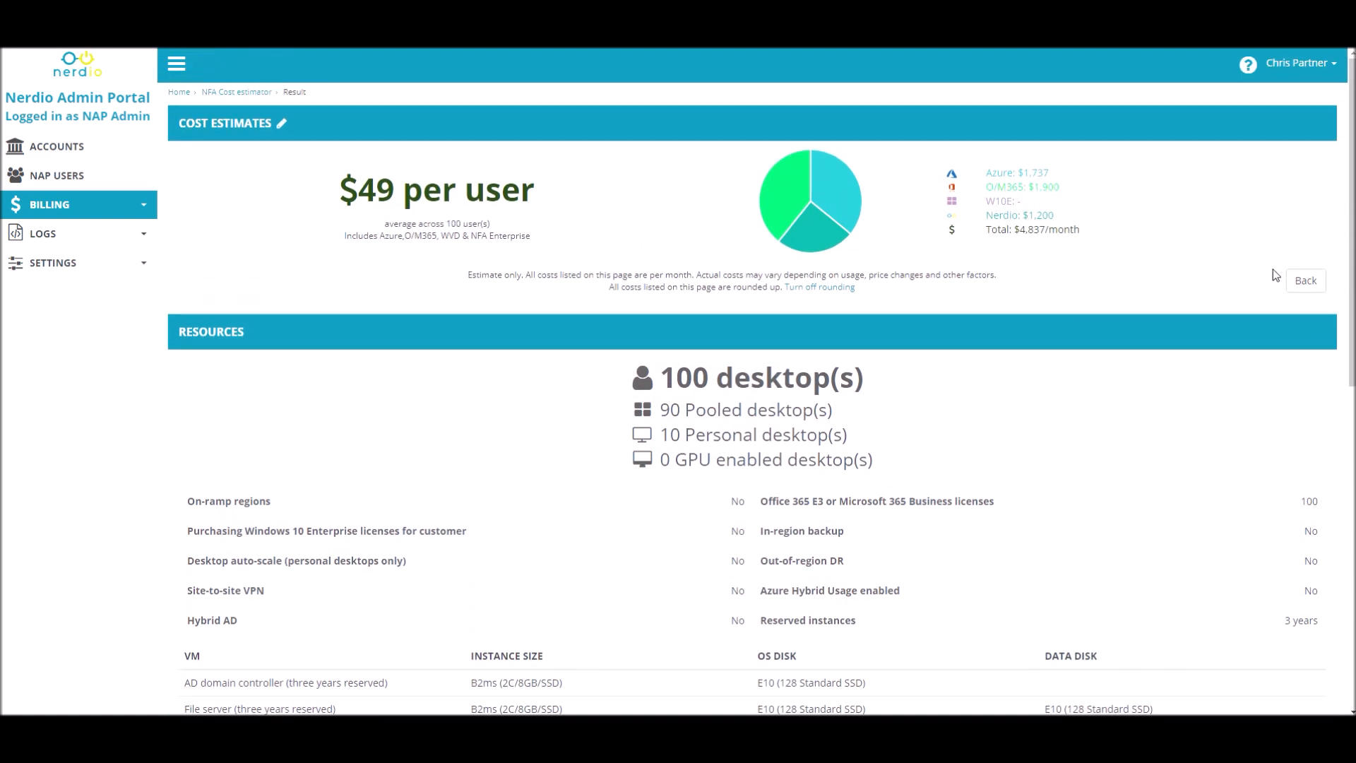
Return to the cost estimator and review the desktop, server, licensing, other feature and pooled host settings.
{"action": "left_click", "coordinate": [1295, 285]}
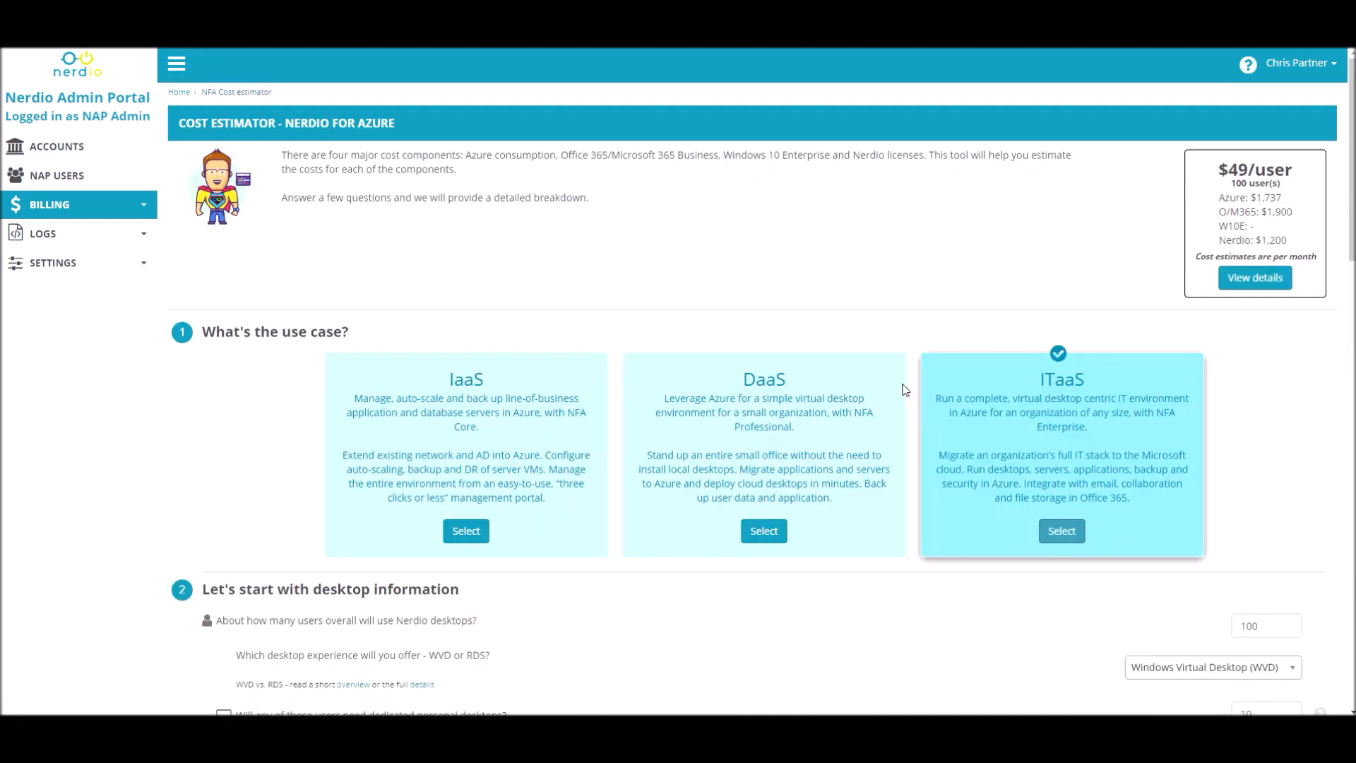
{"action": "scroll", "coordinate": [908, 390], "scroll_direction": "down", "scroll_amount": 3}
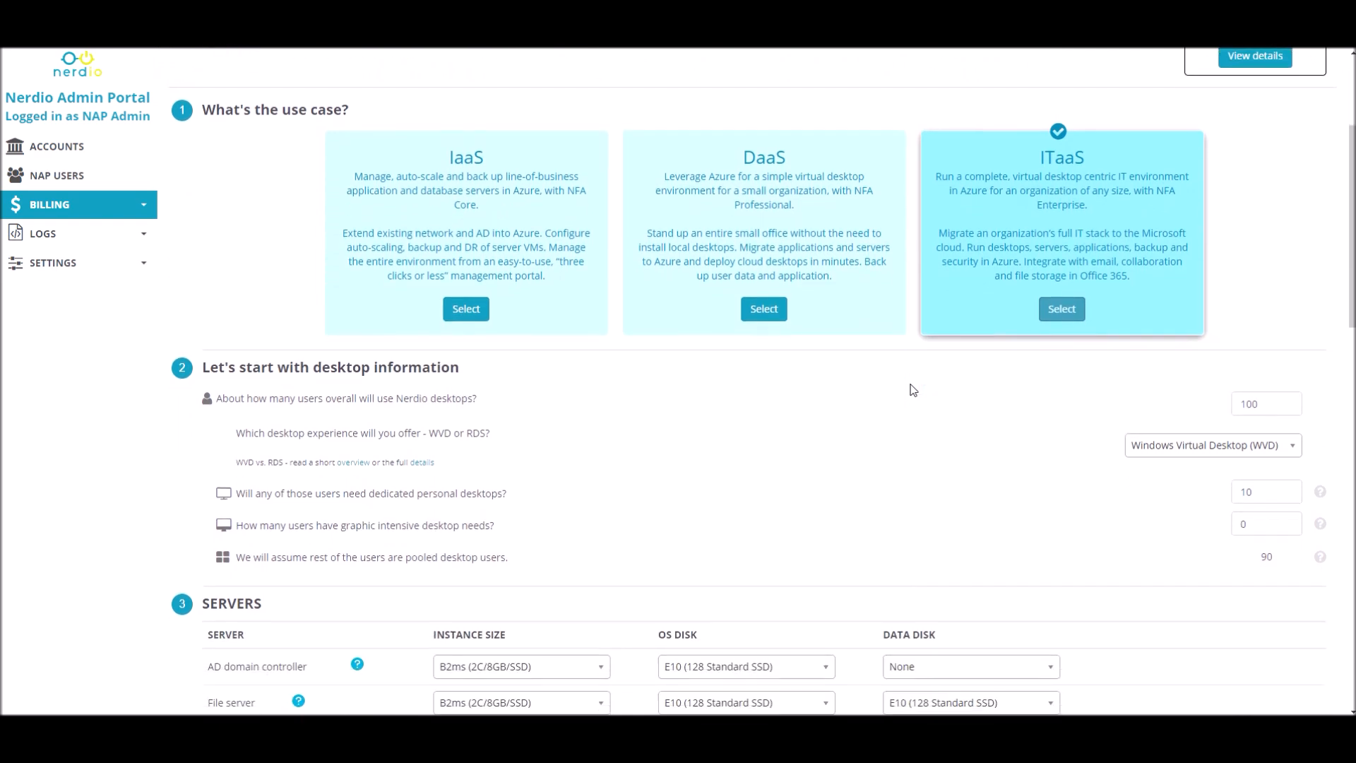
{"action": "scroll", "coordinate": [911, 388], "scroll_direction": "down", "scroll_amount": 3}
{"action": "scroll", "coordinate": [878, 412], "scroll_direction": "down", "scroll_amount": 1}
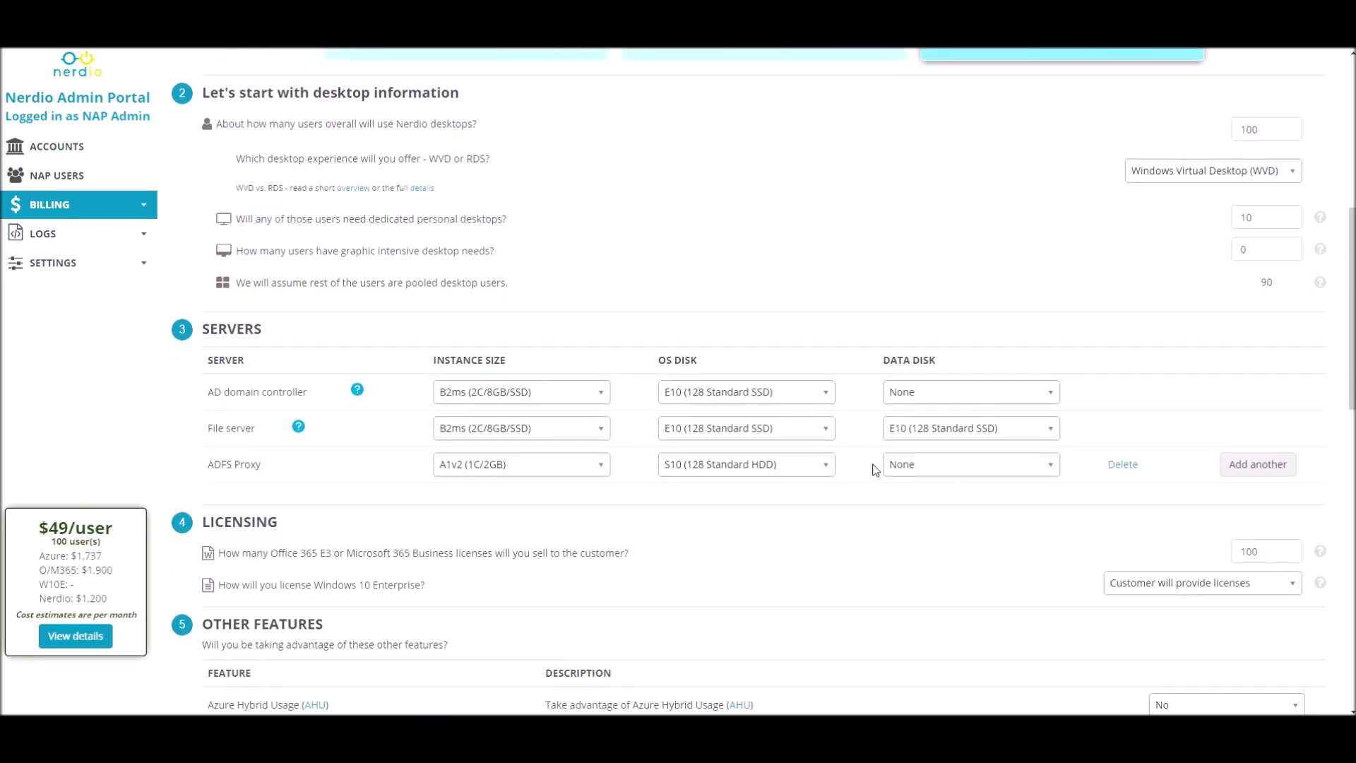
{"action": "scroll", "coordinate": [679, 516], "scroll_direction": "down", "scroll_amount": 1}
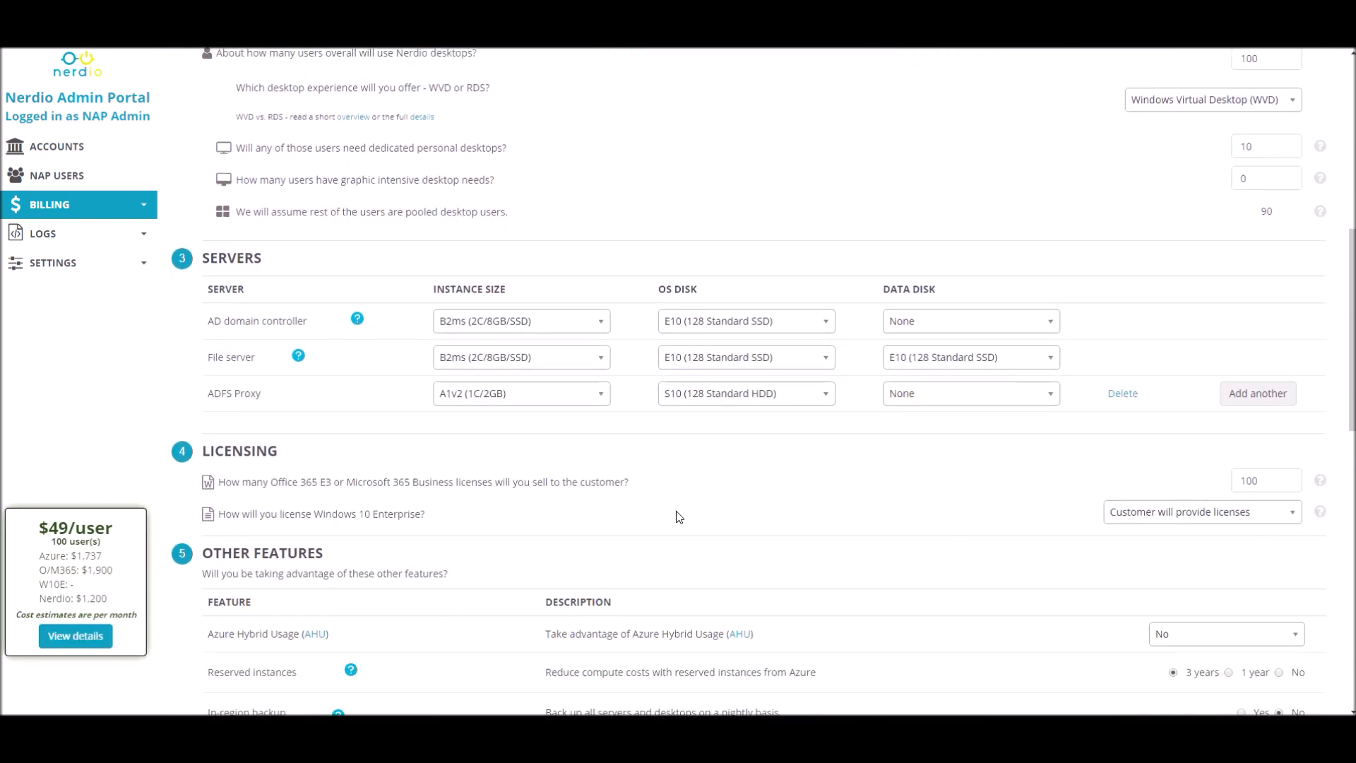
{"action": "scroll", "coordinate": [677, 517], "scroll_direction": "down", "scroll_amount": 1}
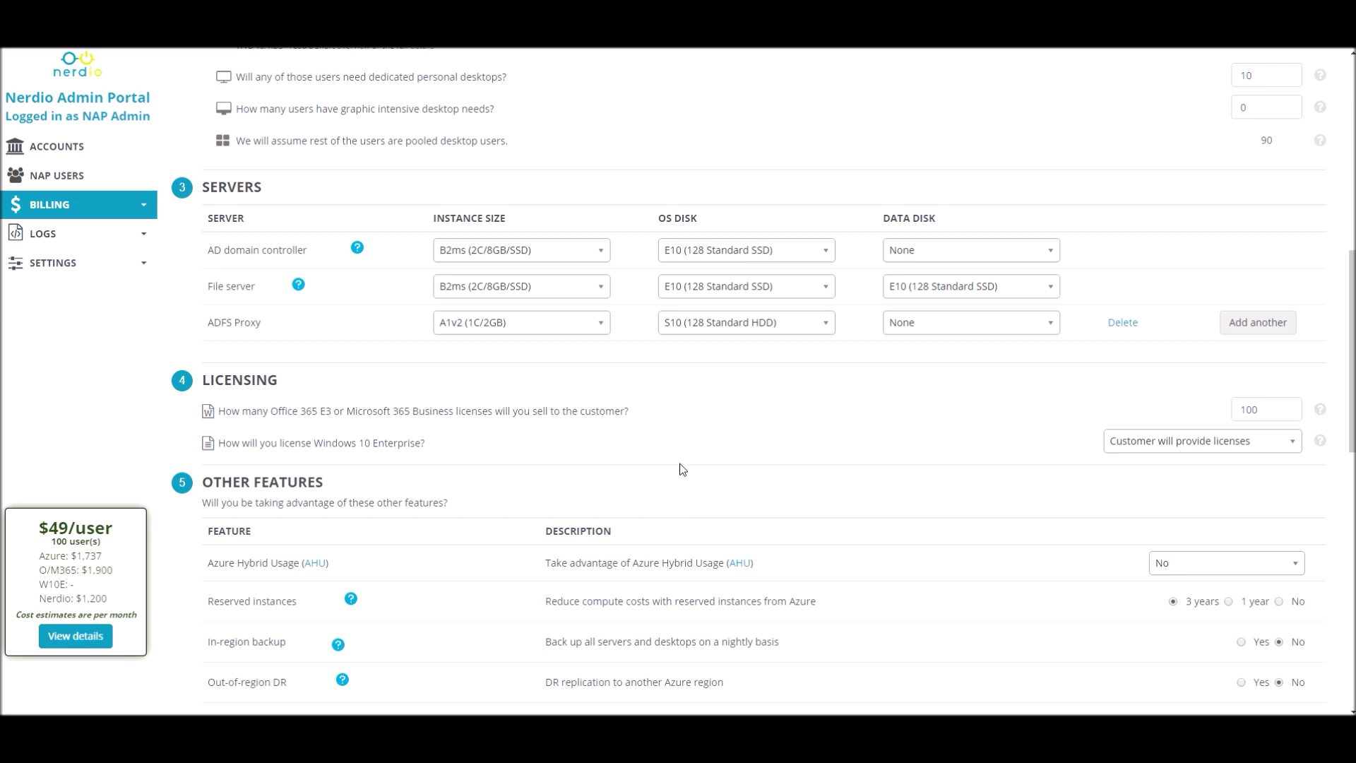
{"action": "scroll", "coordinate": [918, 535], "scroll_direction": "down", "scroll_amount": 1}
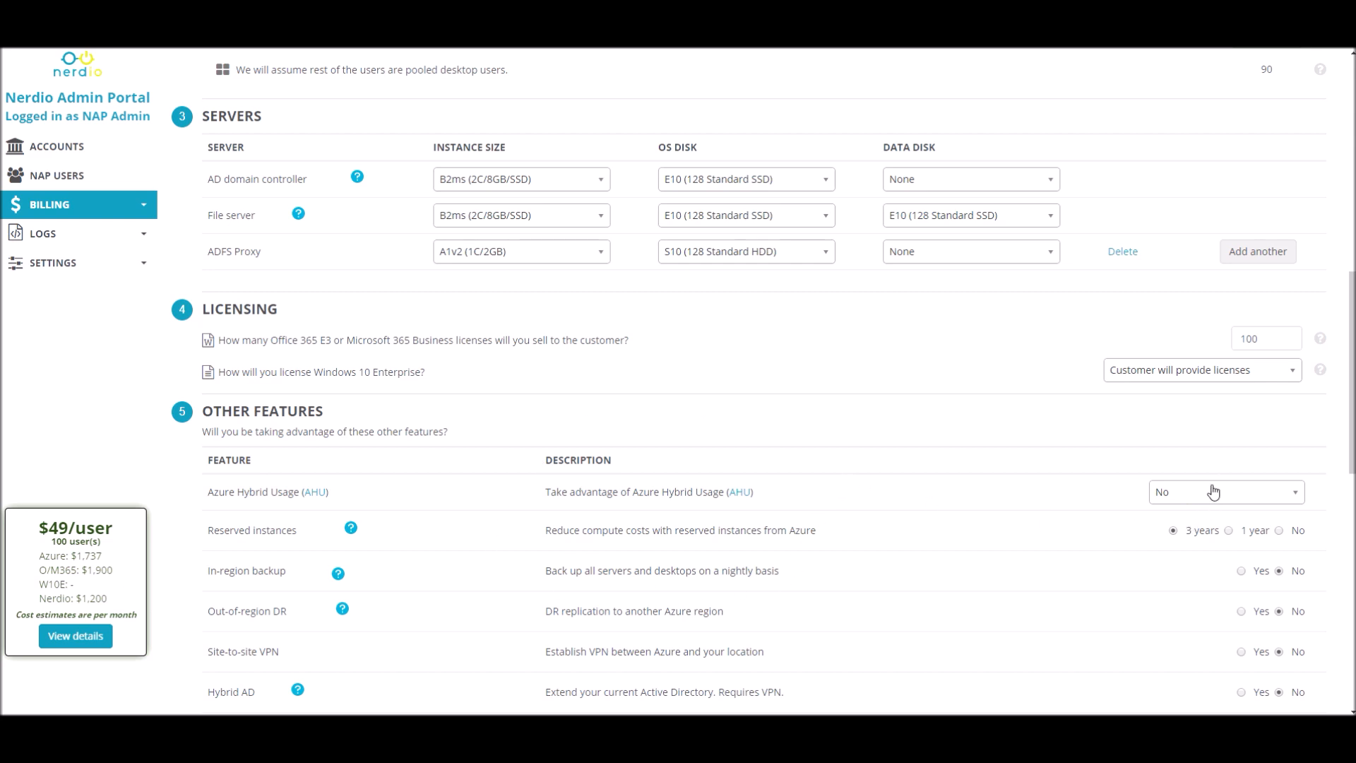
{"action": "scroll", "coordinate": [858, 493], "scroll_direction": "down", "scroll_amount": 1}
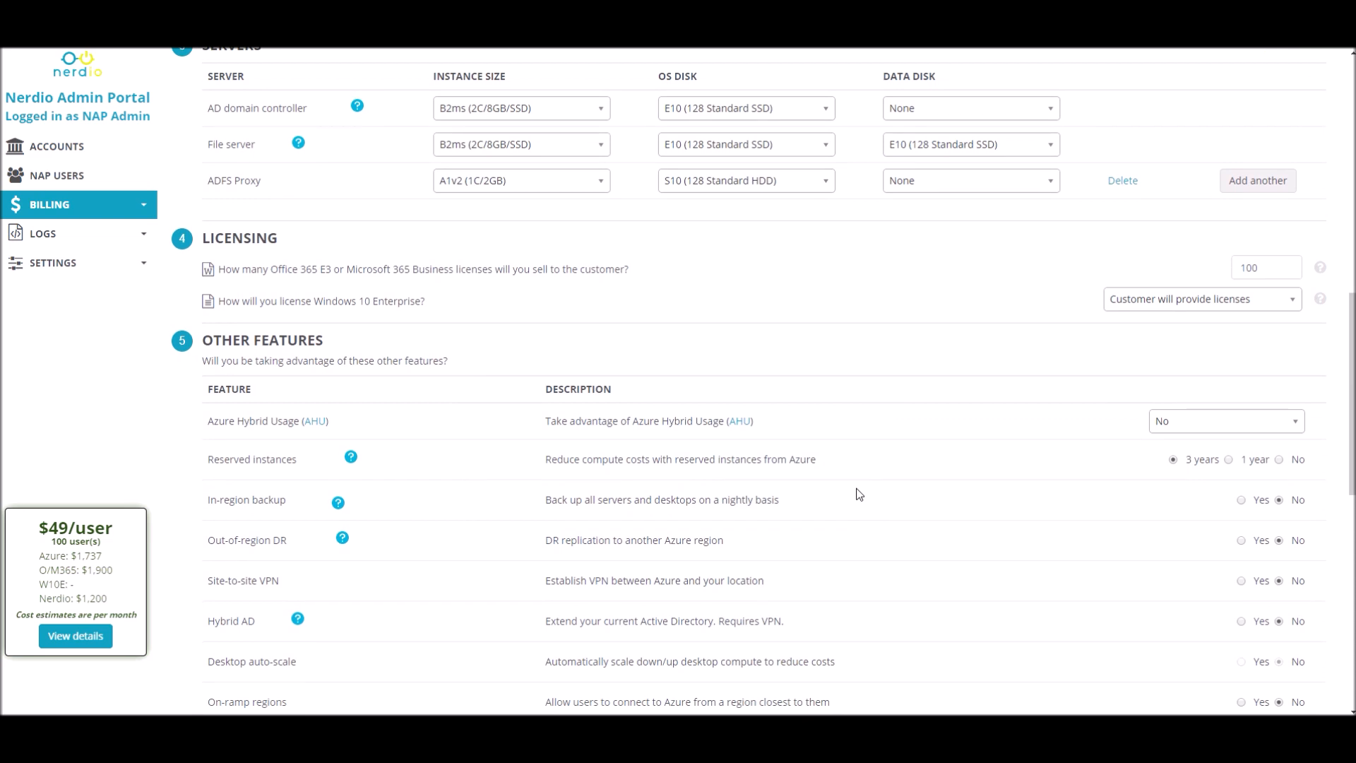
{"action": "scroll", "coordinate": [858, 494], "scroll_direction": "down", "scroll_amount": 1}
{"action": "scroll", "coordinate": [858, 494], "scroll_direction": "down", "scroll_amount": 1}
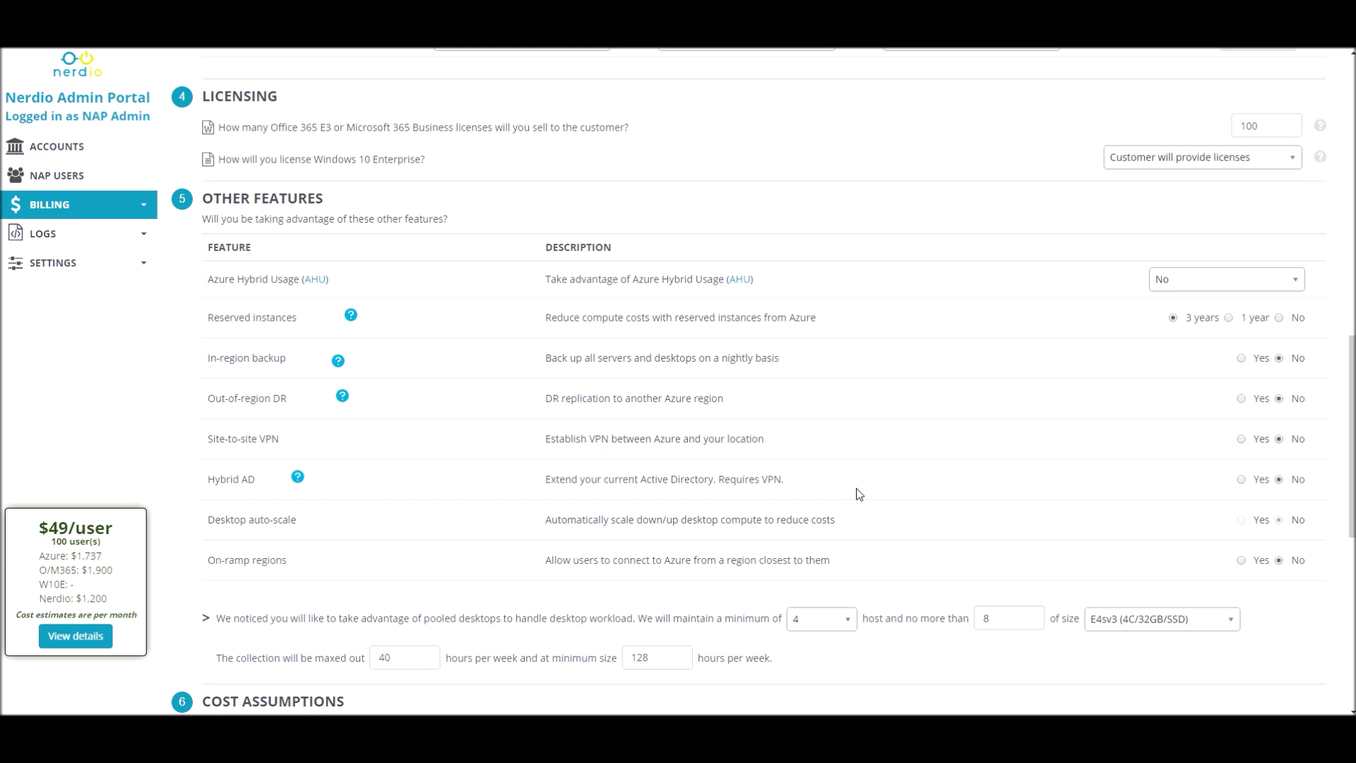
{"action": "scroll", "coordinate": [911, 468], "scroll_direction": "down", "scroll_amount": 3}
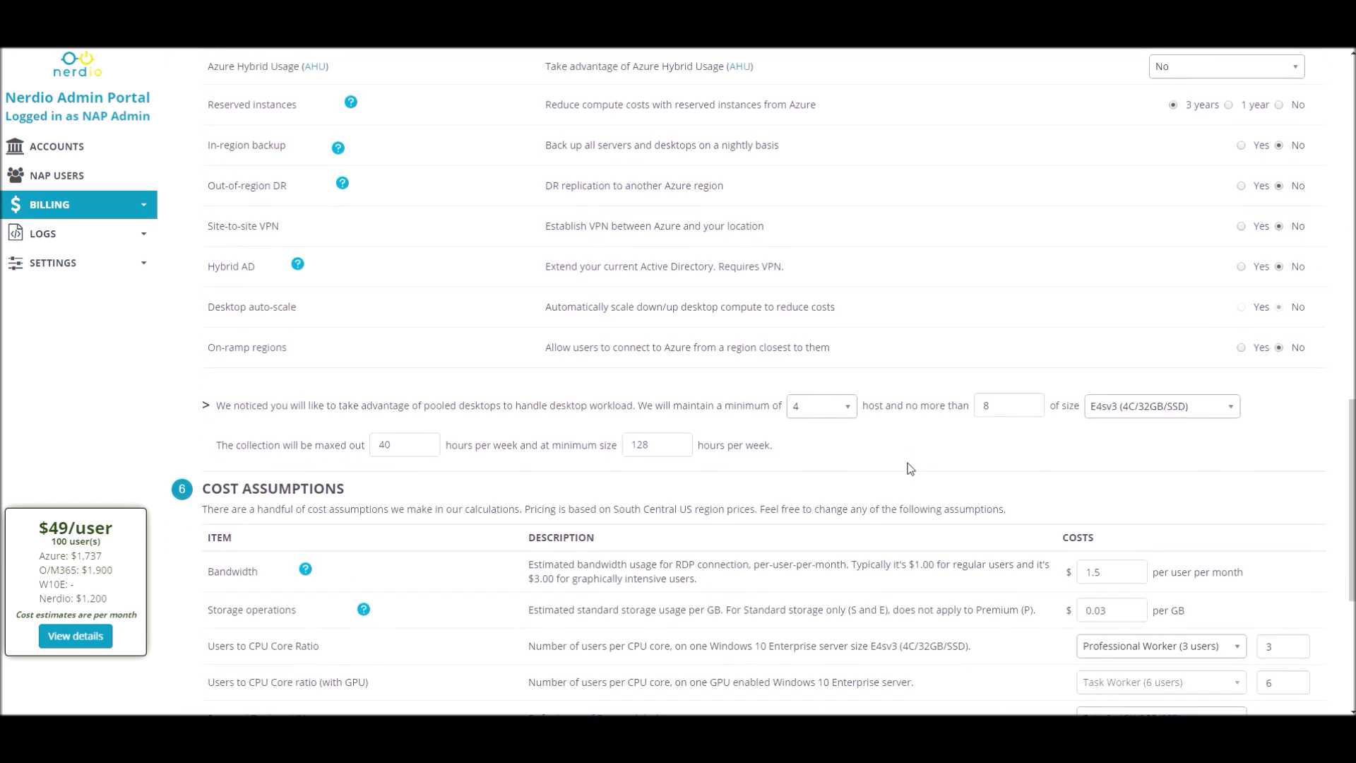